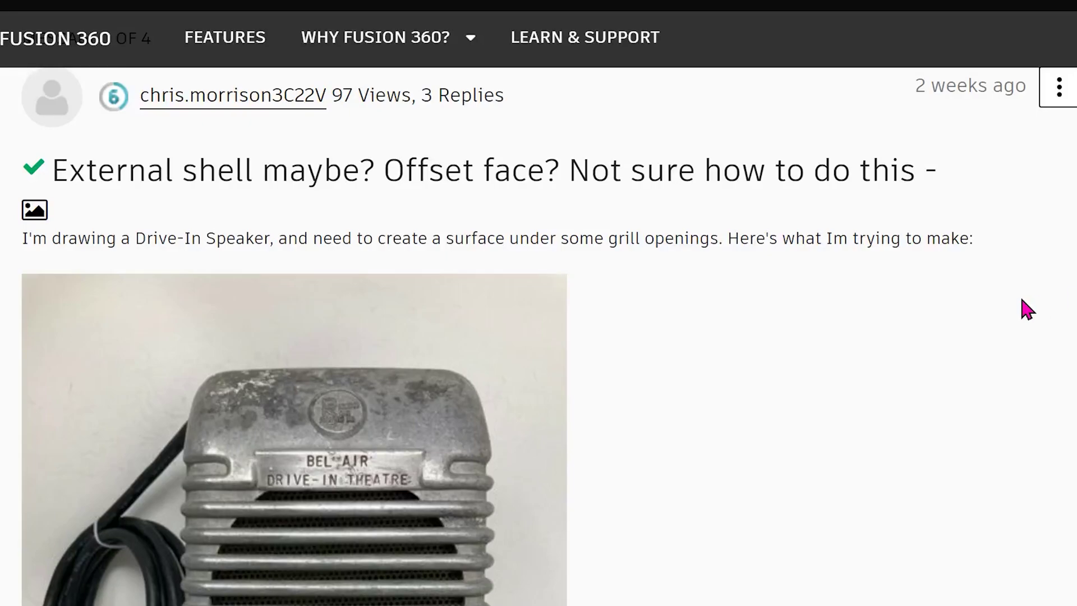
scroll(1022, 299, down, 4)
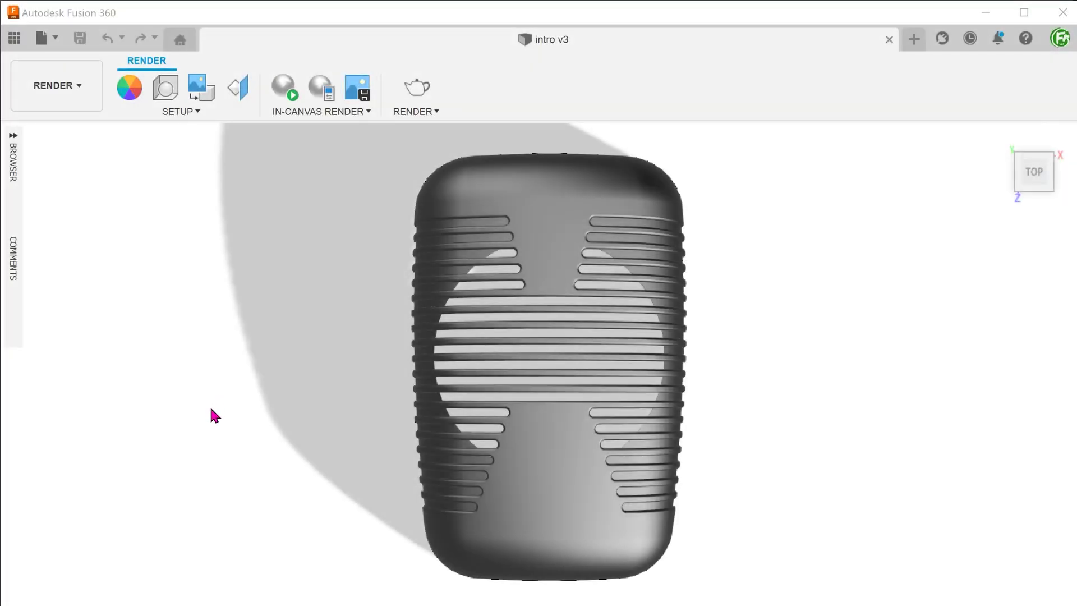
click(211, 408)
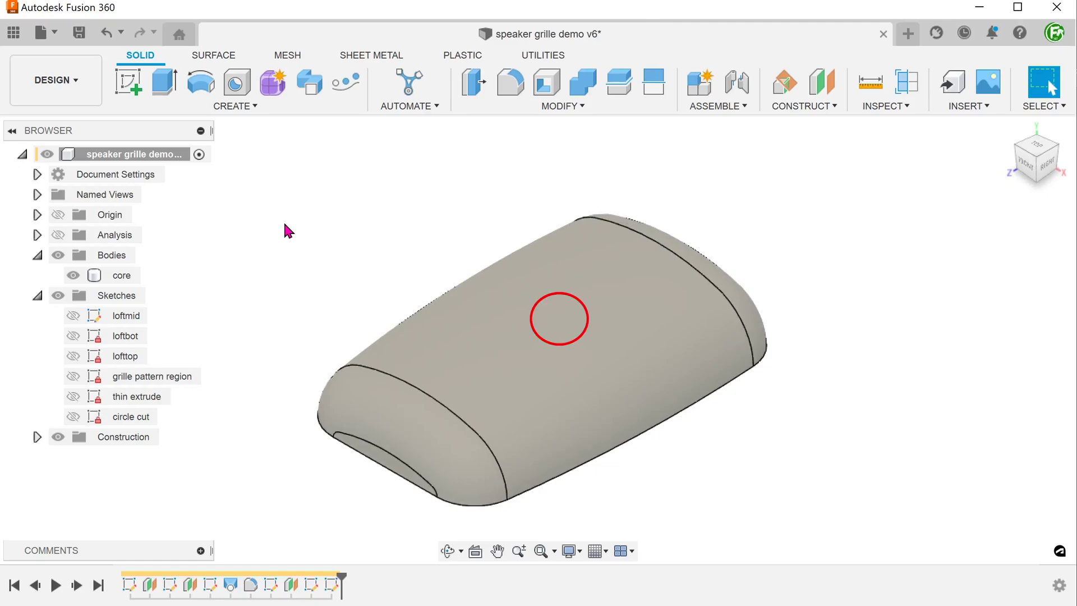
Create a new surface body by offsetting the core's large curved middle face by 0 mm
click(206, 58)
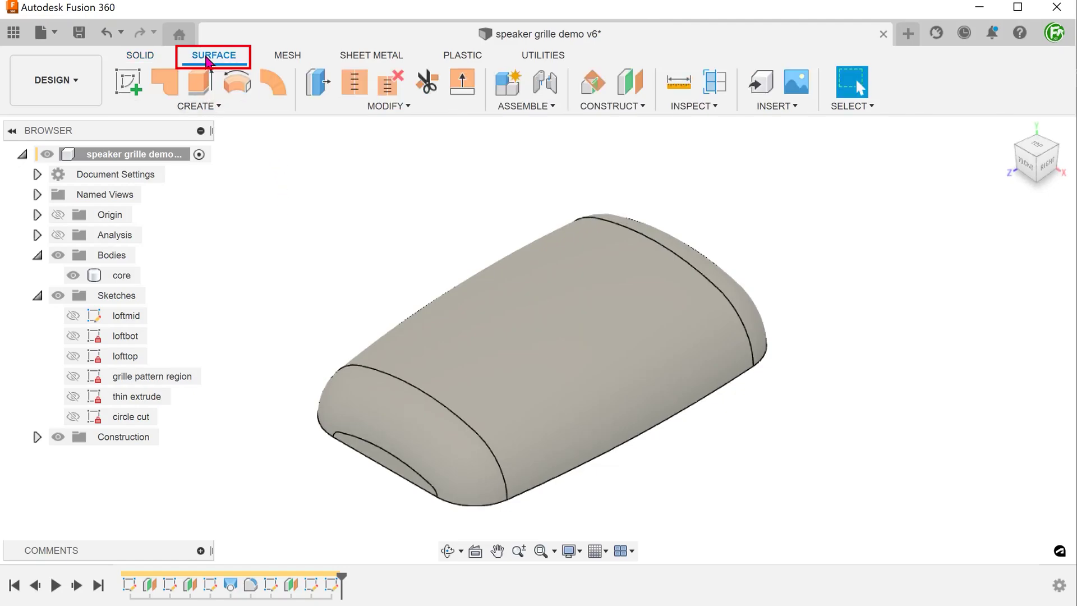
click(209, 108)
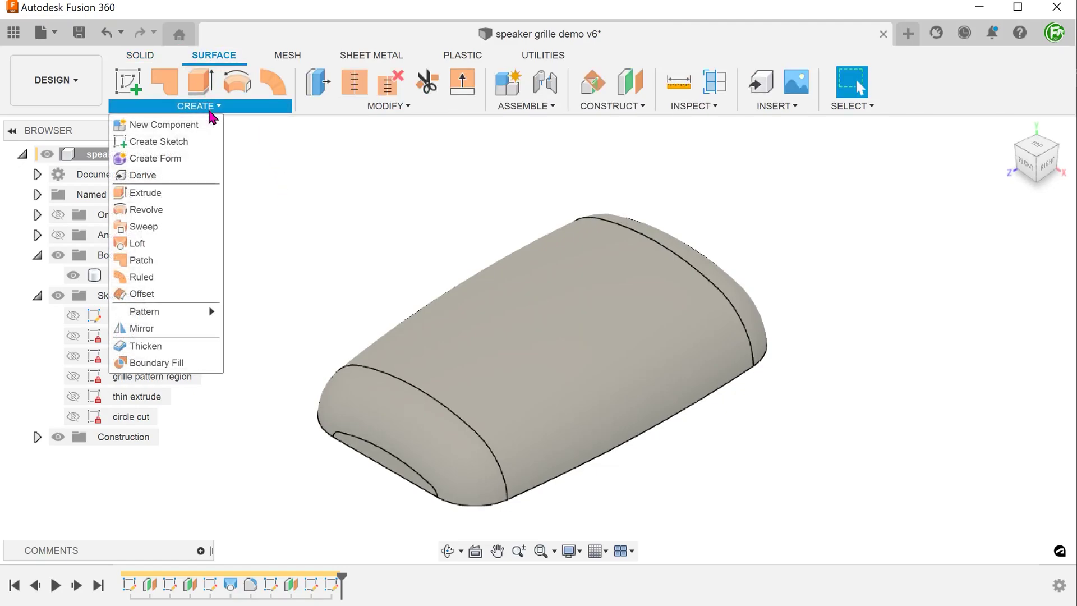
click(172, 296)
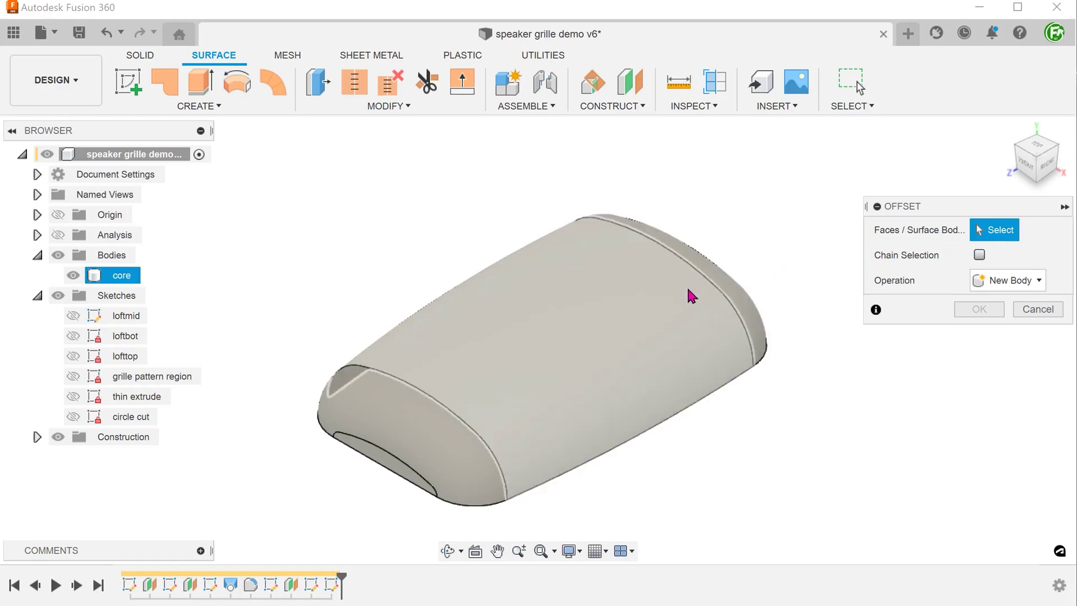
click(564, 335)
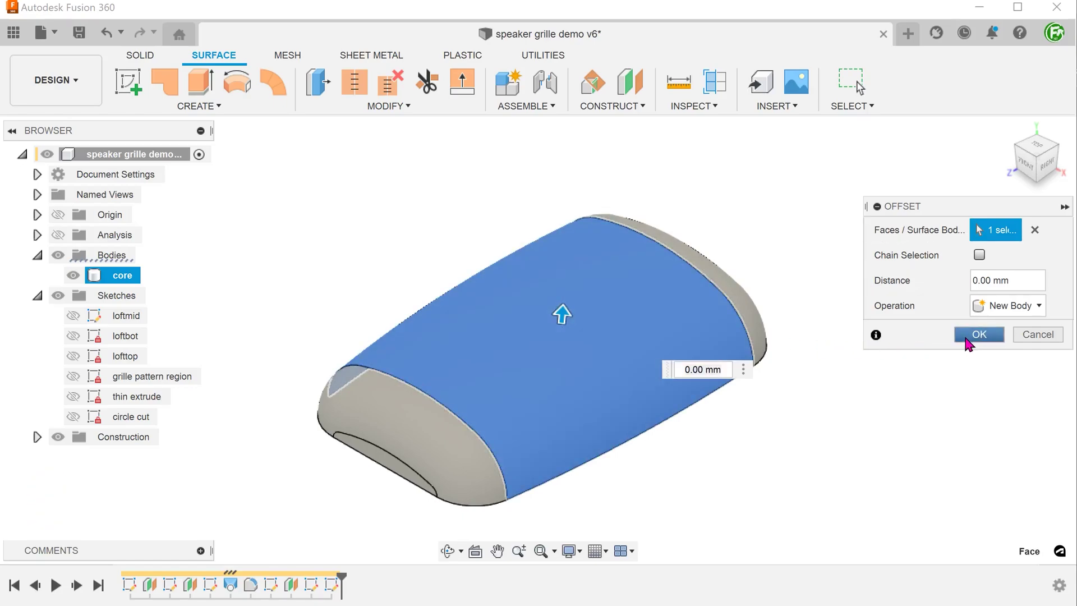
click(978, 335)
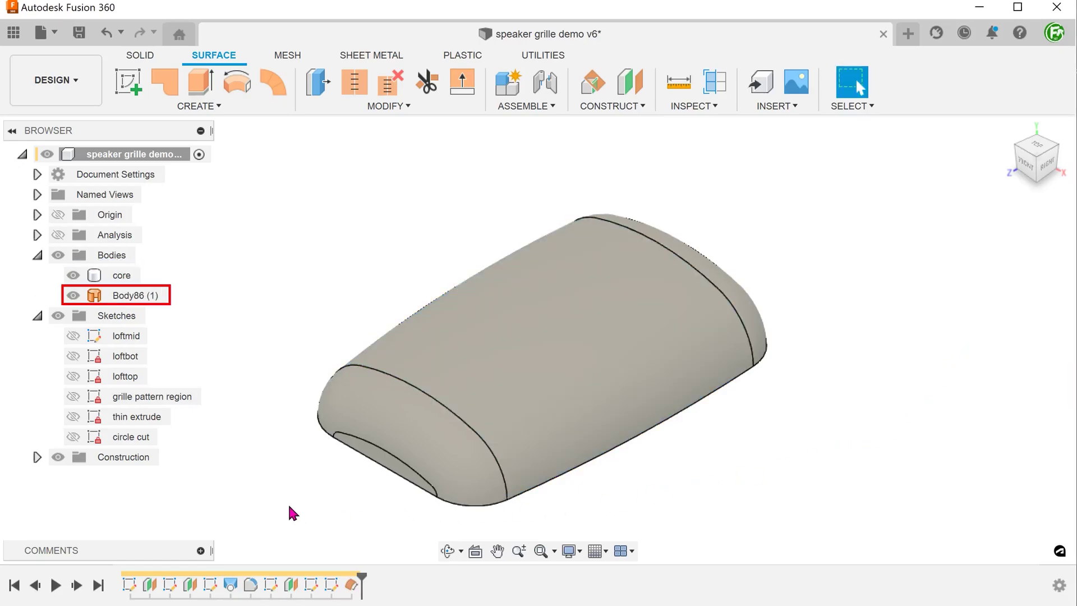
Rename the new offset surface body "circular cutout" and hide it
click(149, 295)
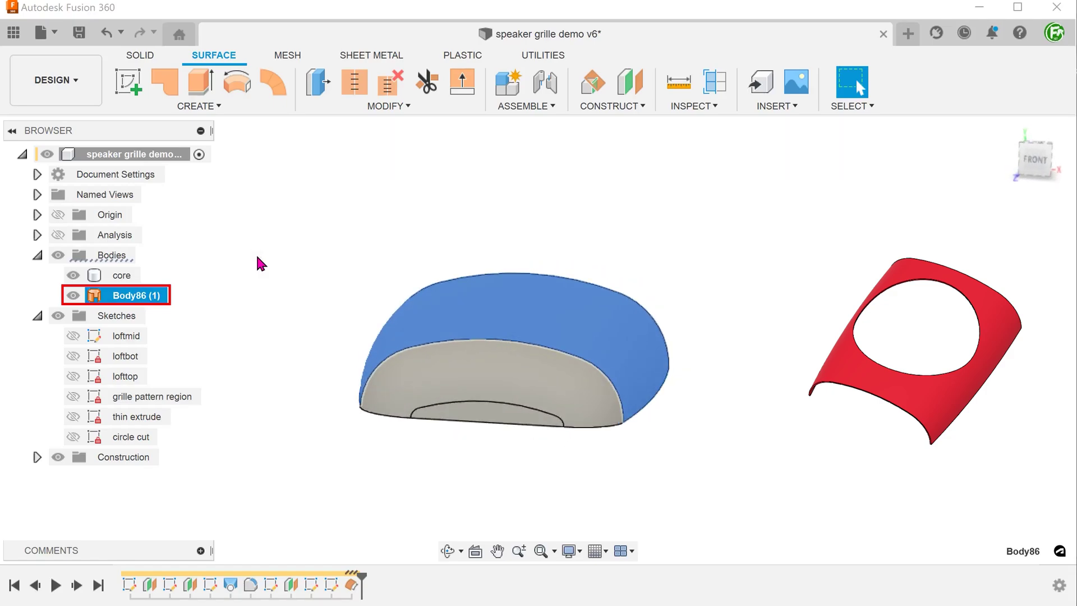
click(1008, 128)
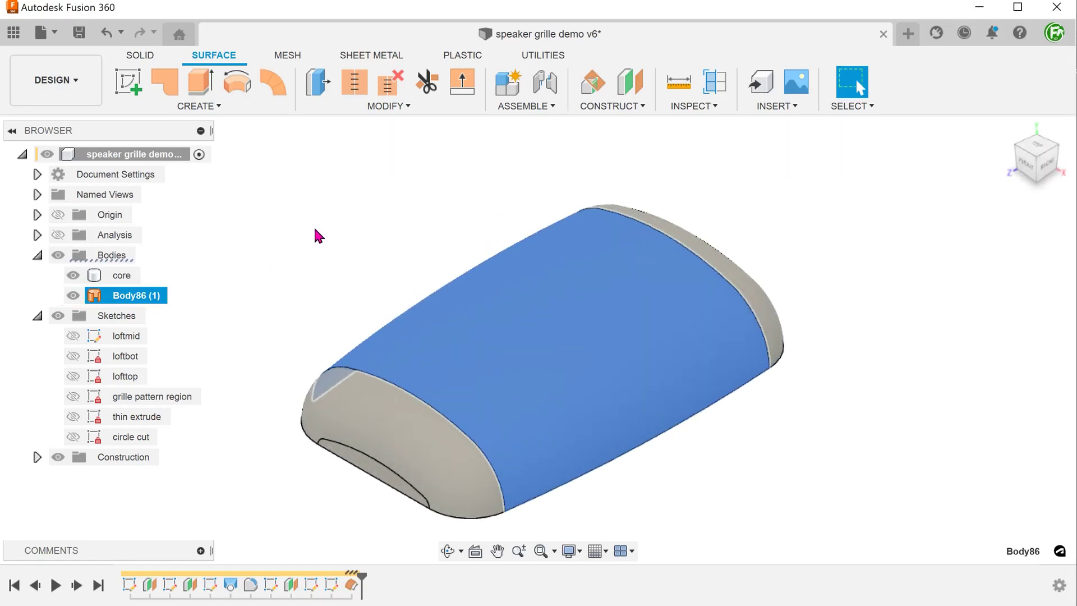
double_click(148, 295)
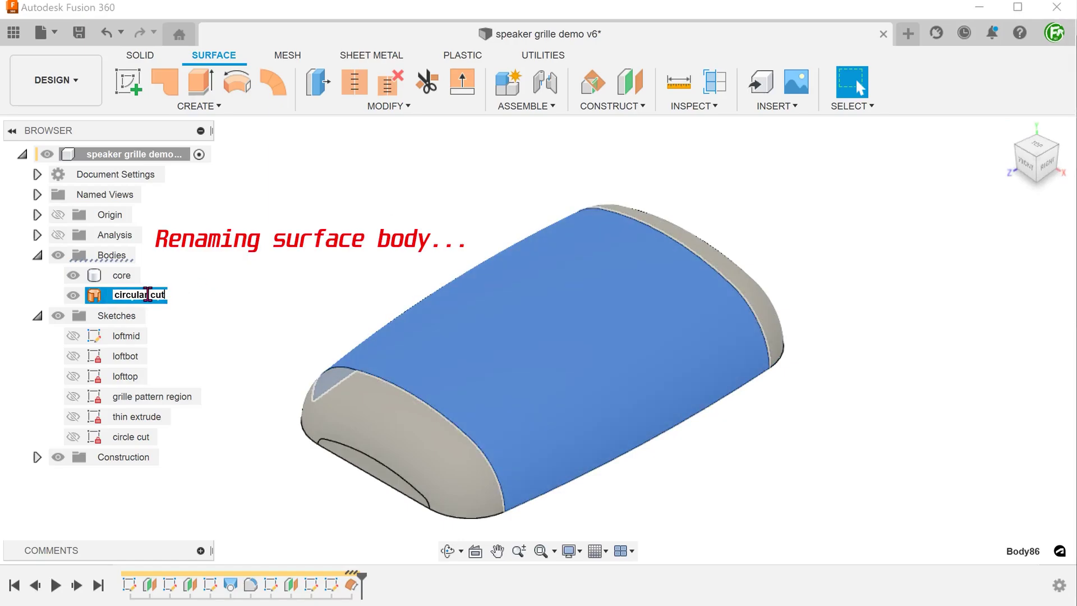
text(circular cutout)
key(Return)
click(245, 279)
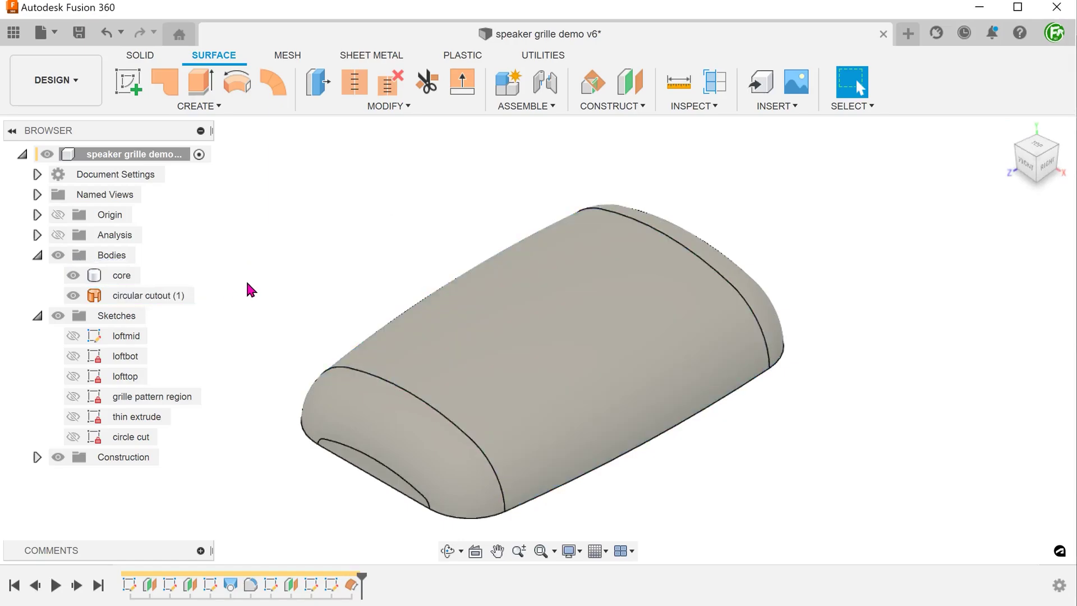
click(73, 296)
click(73, 295)
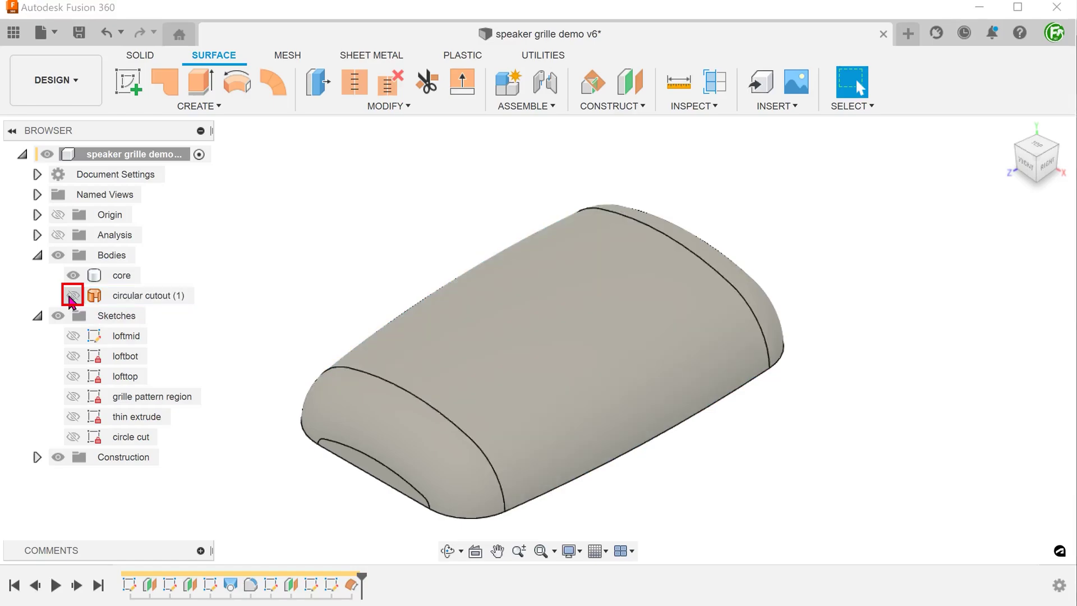
click(241, 261)
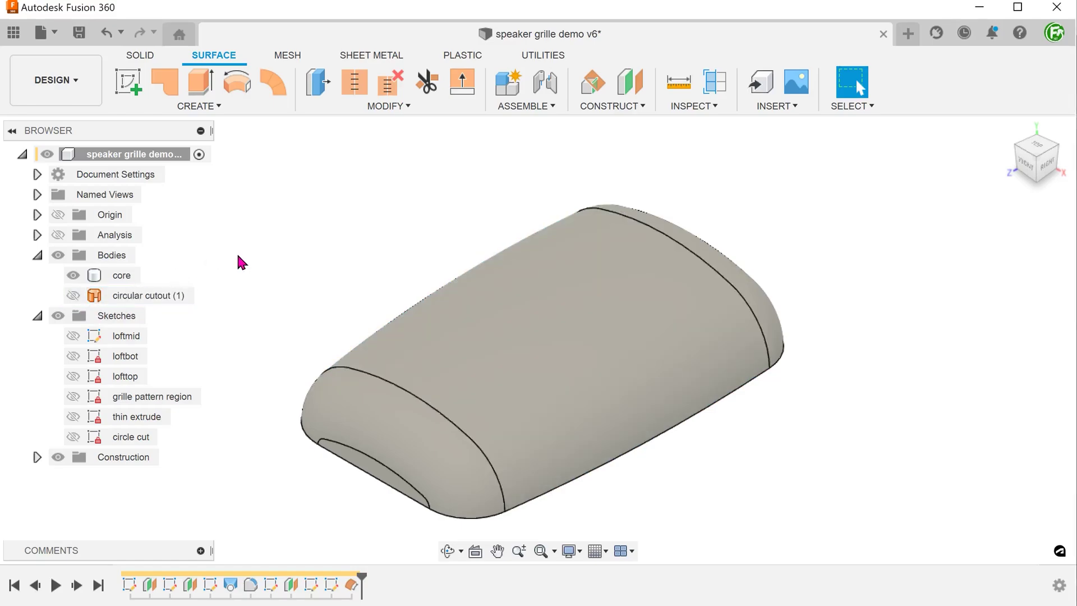
Shell the core body with a 2 mm outside thickness, removing its flat bottom face
click(139, 56)
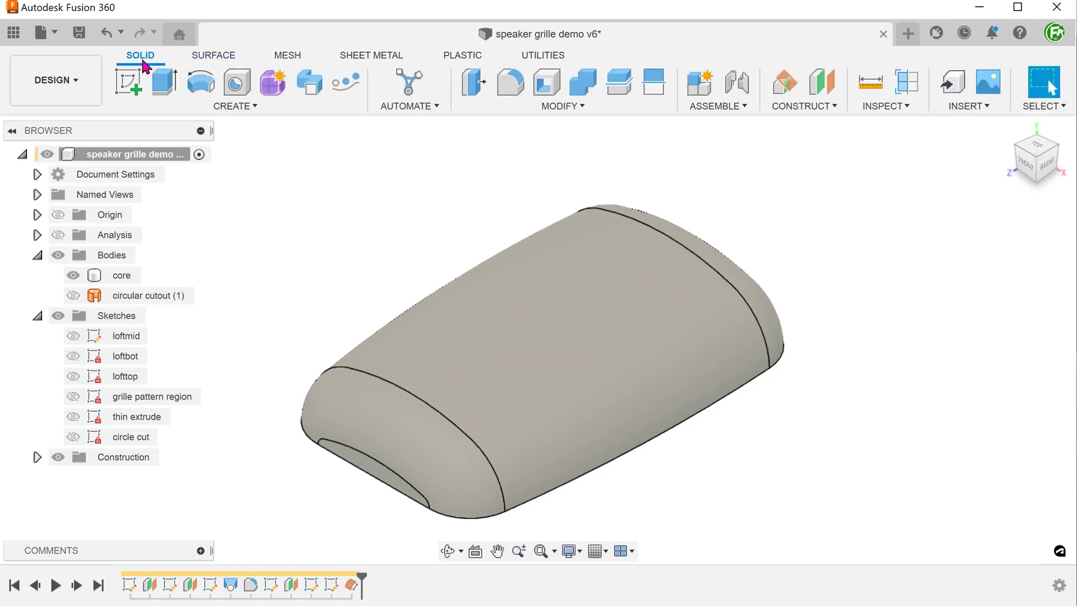
click(561, 106)
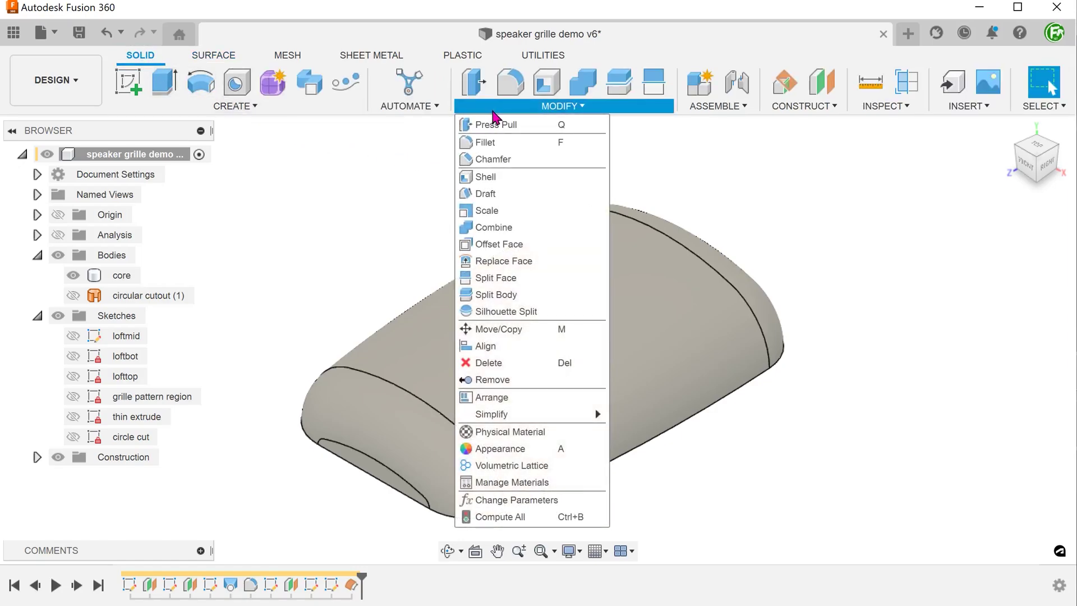
click(532, 185)
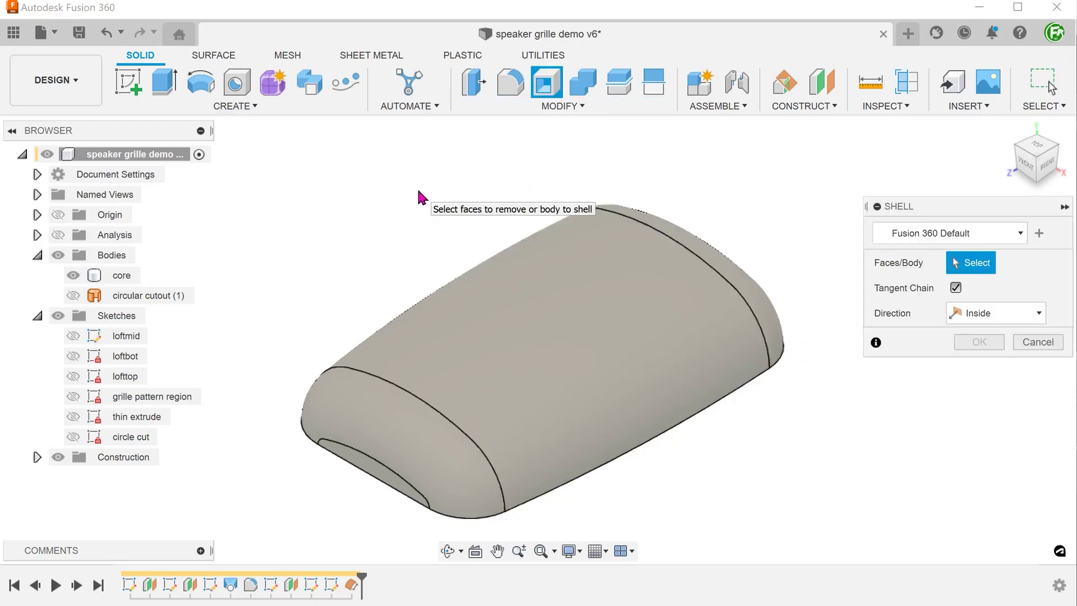
shift+middle_drag(372, 198, 260, 380)
click(454, 365)
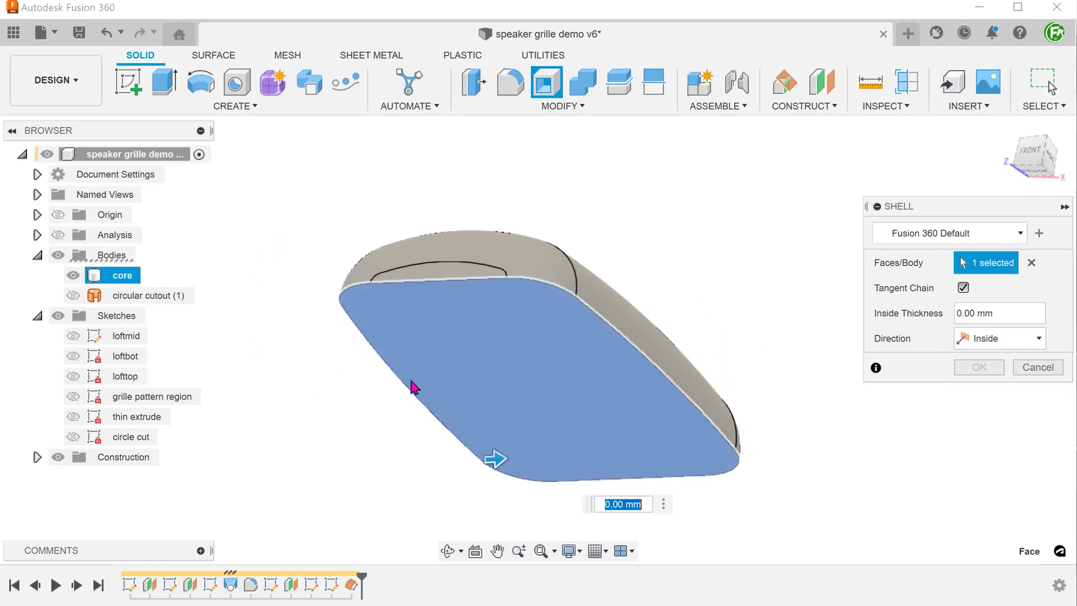
shift+middle_drag(385, 397, 310, 433)
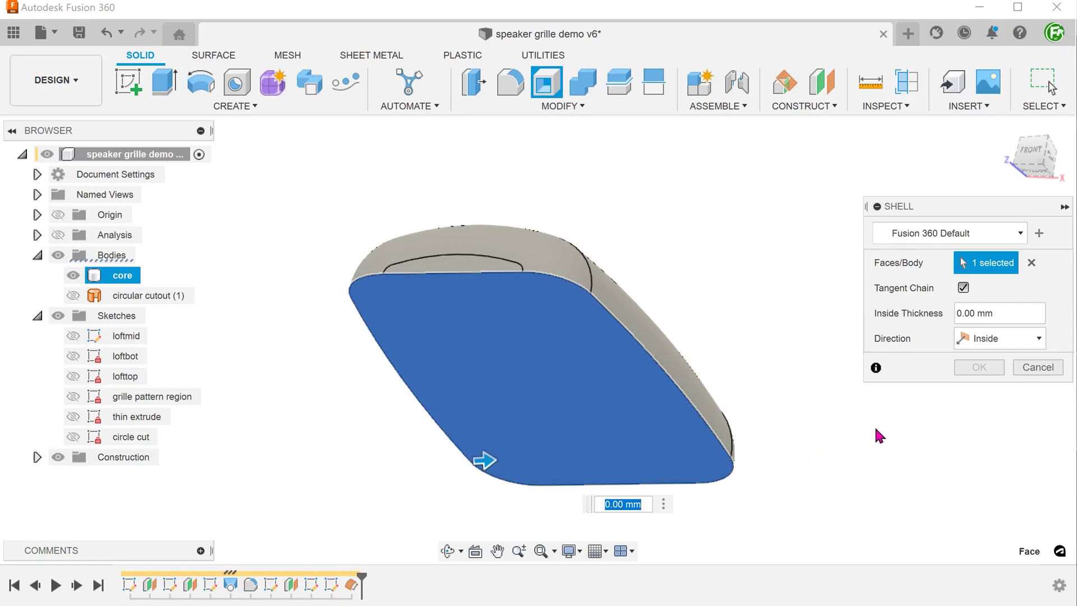
click(1030, 345)
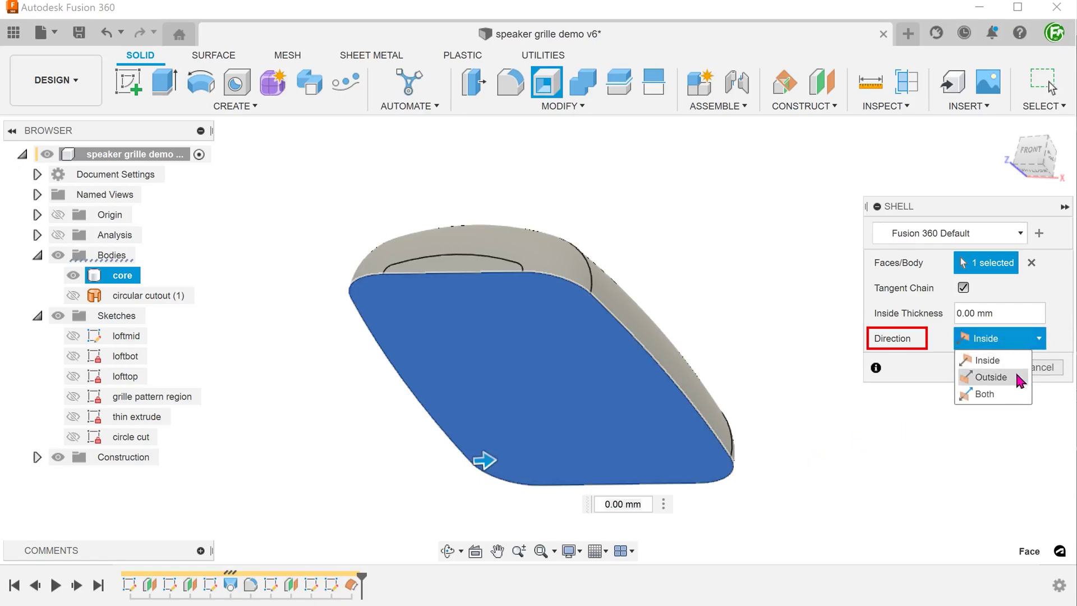
click(1017, 376)
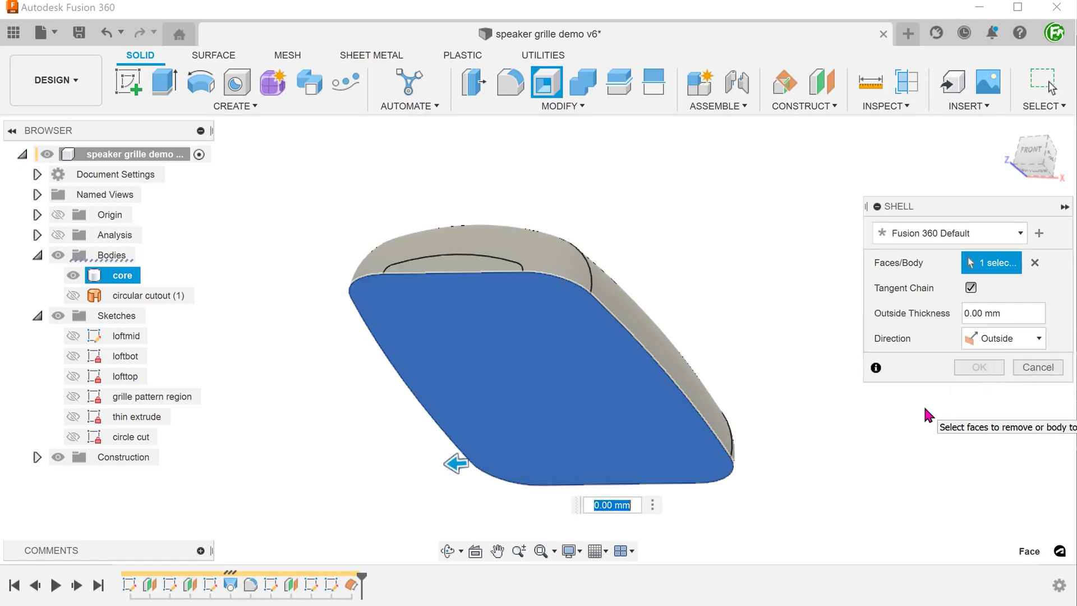
text(2)
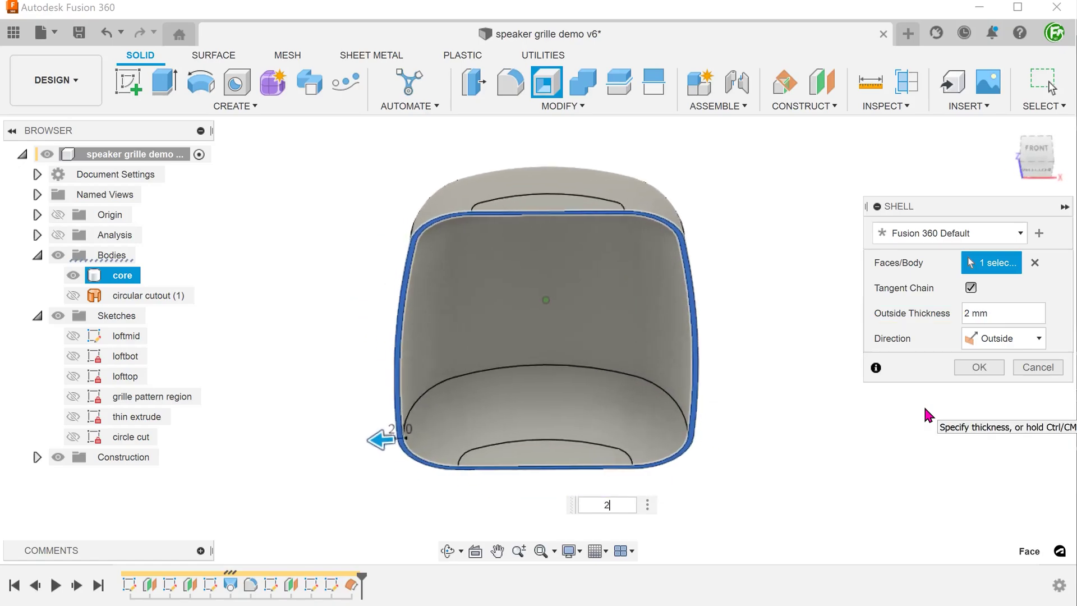
click(967, 371)
shift+middle_drag(879, 328, 988, 150)
click(1007, 129)
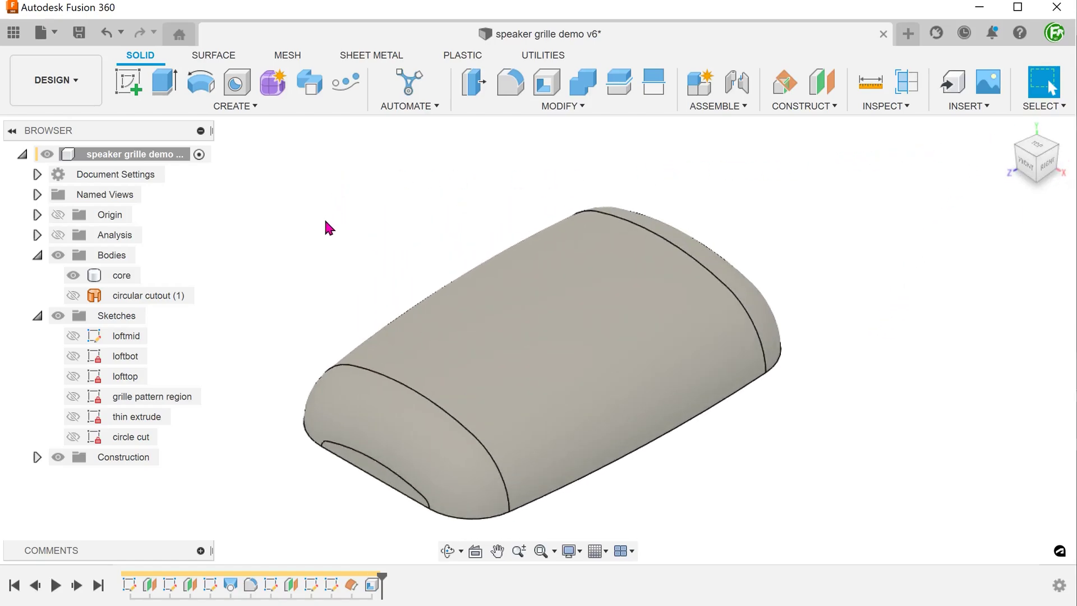
Show the grille pattern region sketch and examine its stepped line chain against the core body
click(74, 397)
shift+middle_drag(303, 258, 281, 295)
double_click(459, 489)
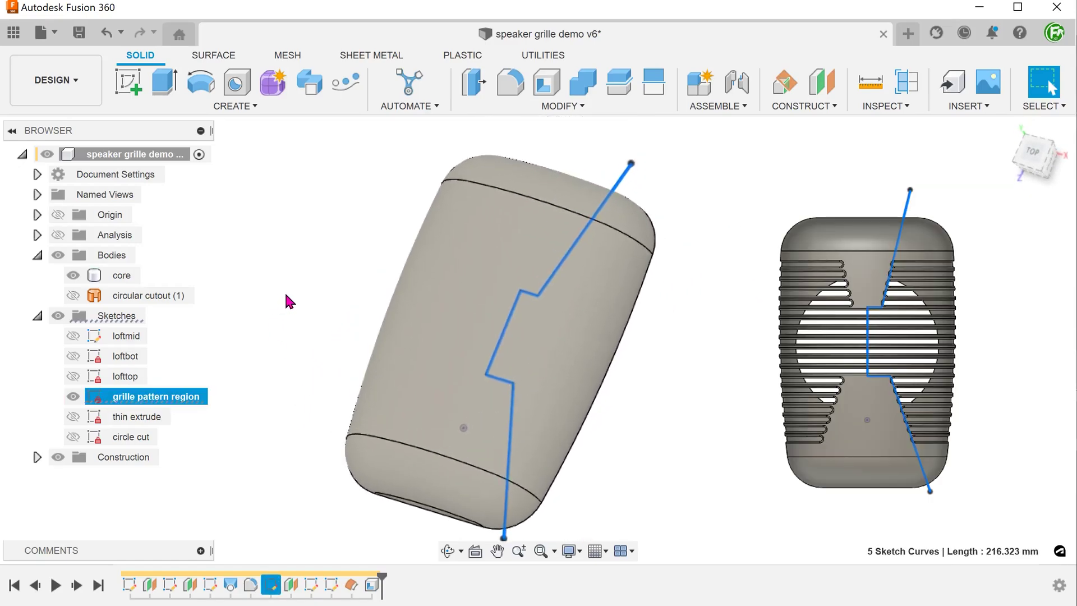
click(318, 237)
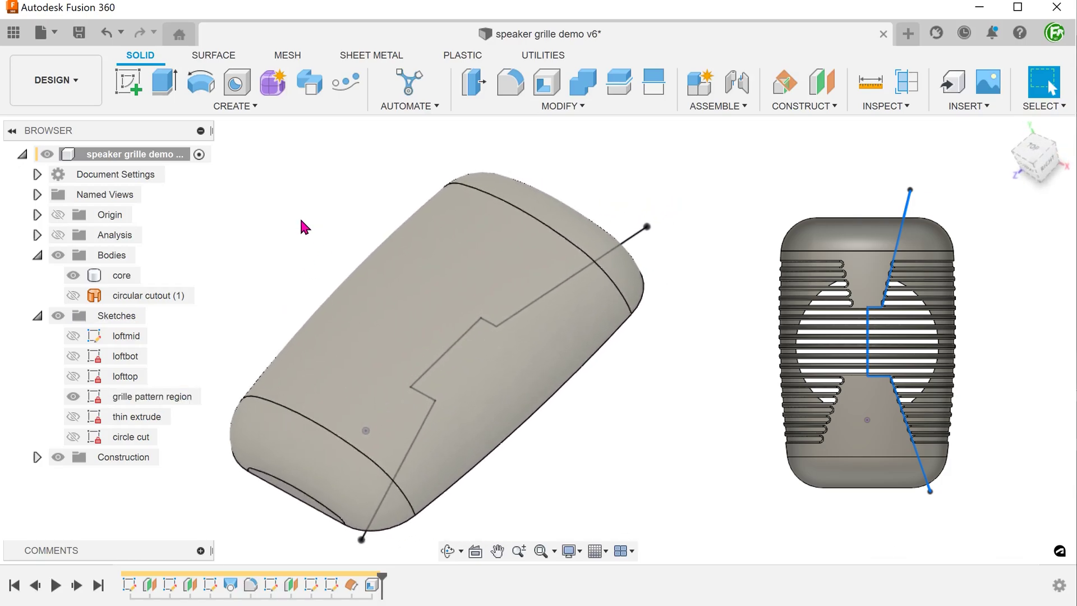
Extrude the grille pattern region chain upward 40 mm on one side as a new surface body
click(213, 55)
click(219, 107)
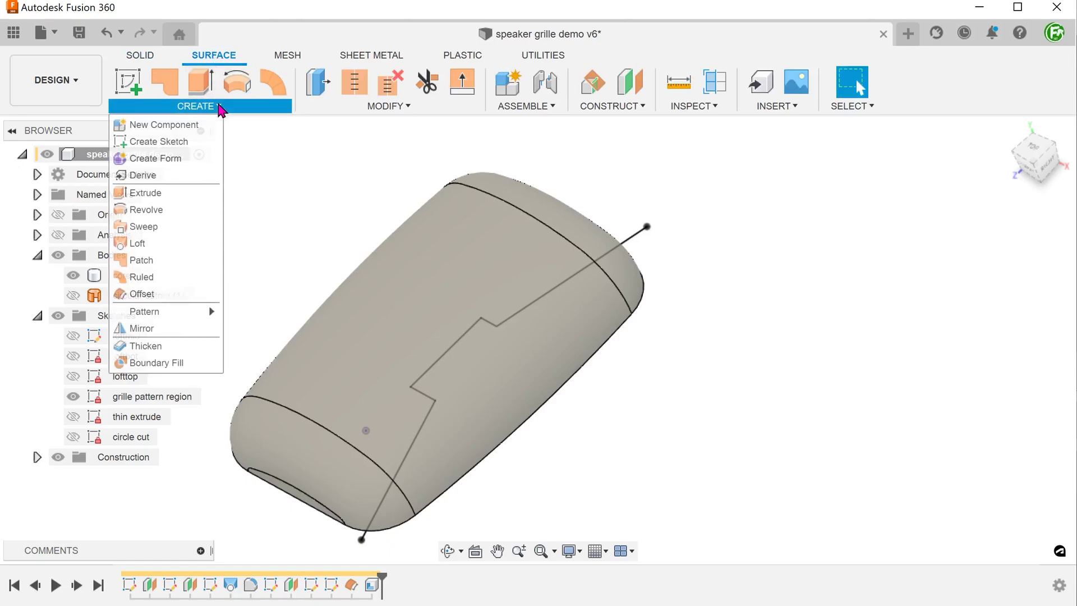
click(189, 194)
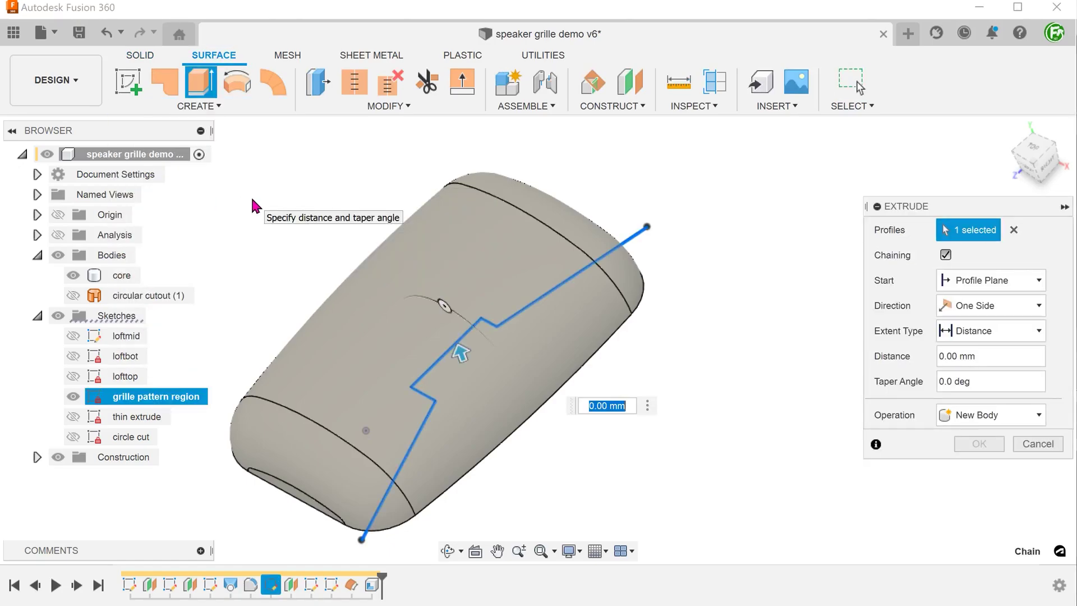
shift+middle_drag(252, 198, 238, 253)
drag(512, 359, 493, 263)
text(40)
shift+middle_drag(673, 424, 663, 445)
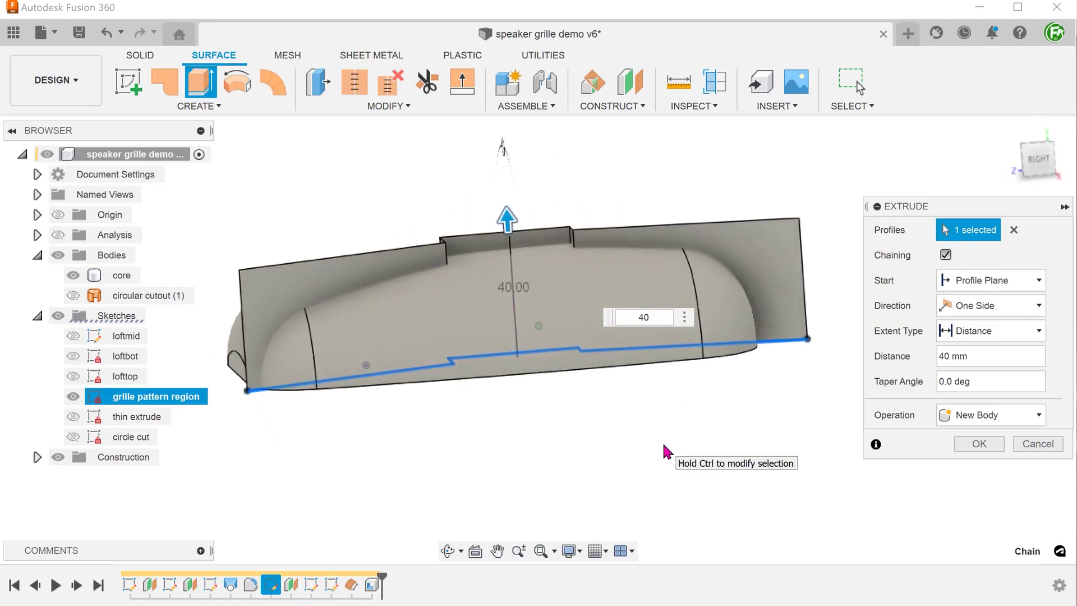
click(967, 445)
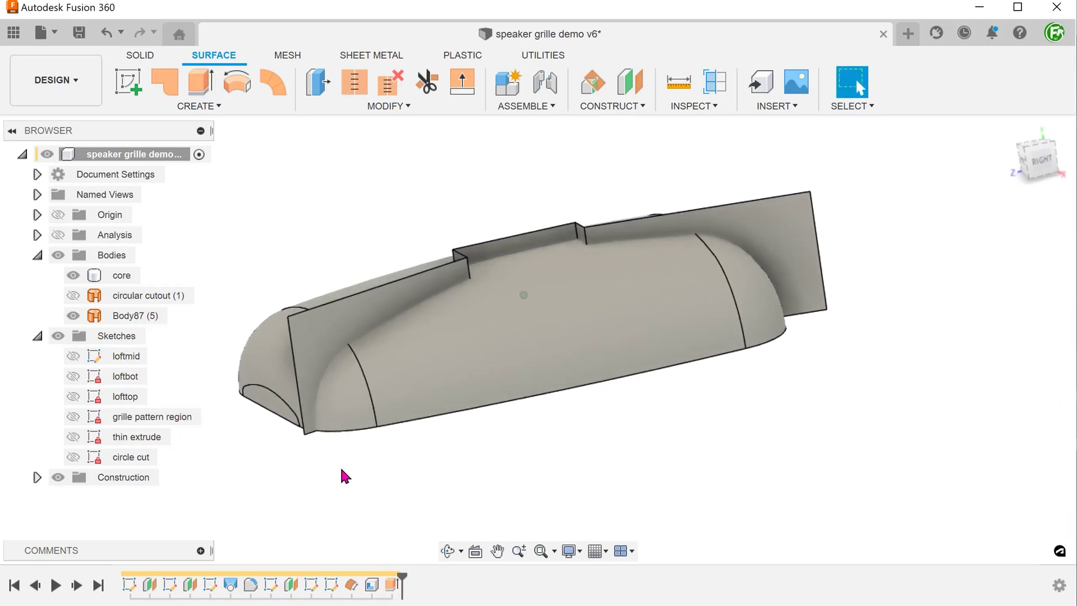
Rename the extruded stepped surface body "termination surface"
click(107, 314)
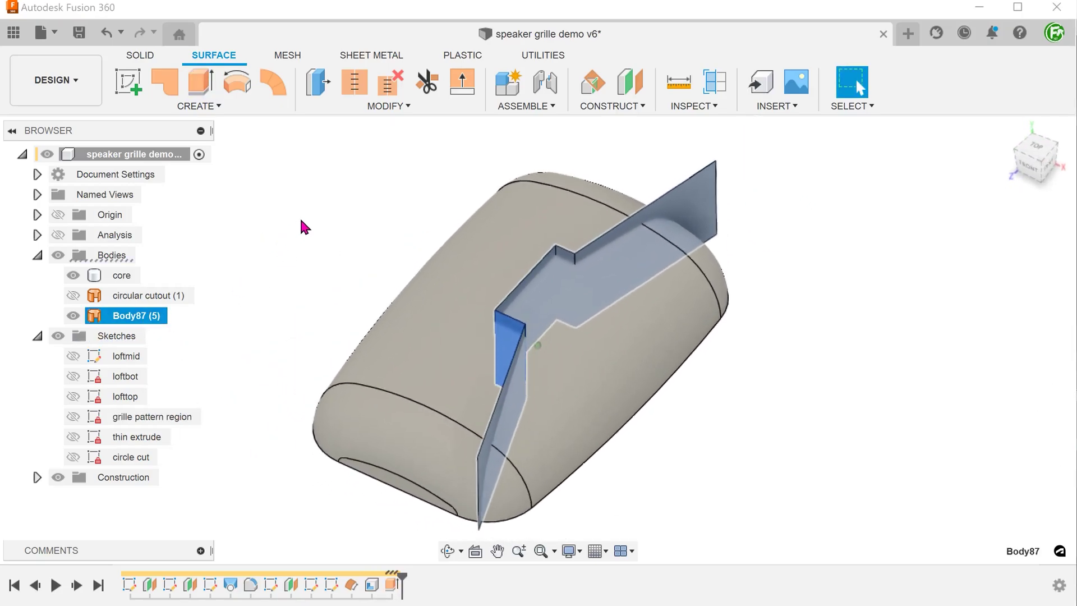
click(1010, 131)
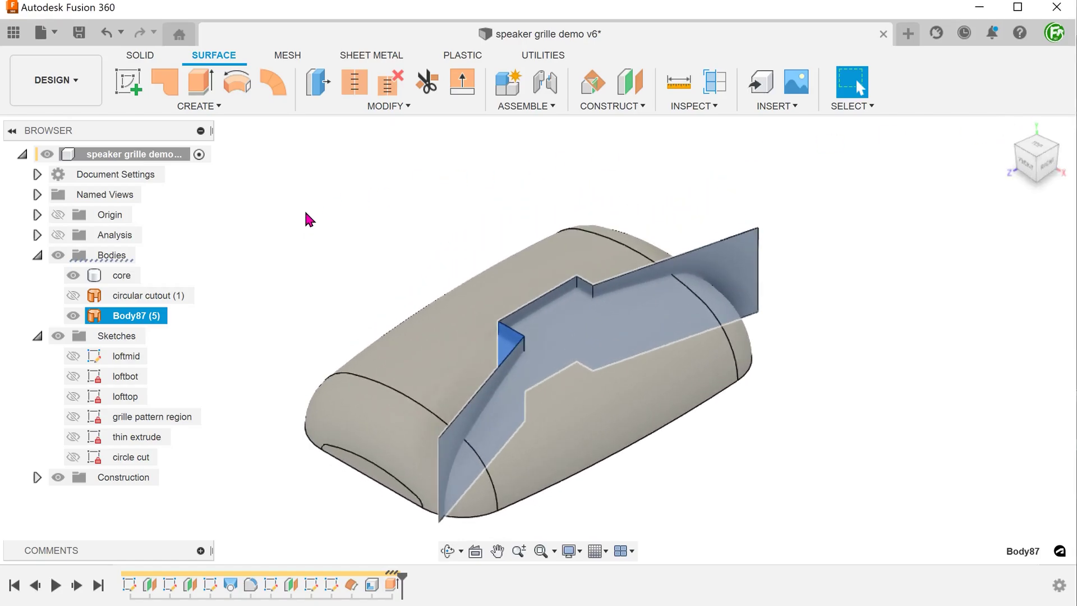
double_click(150, 316)
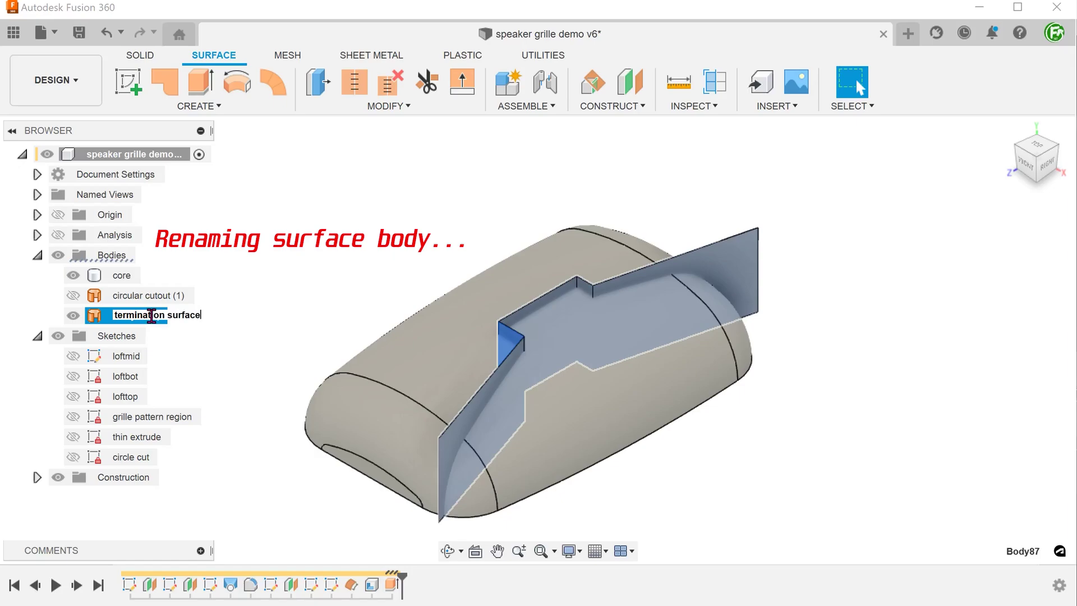
key(Return)
click(338, 242)
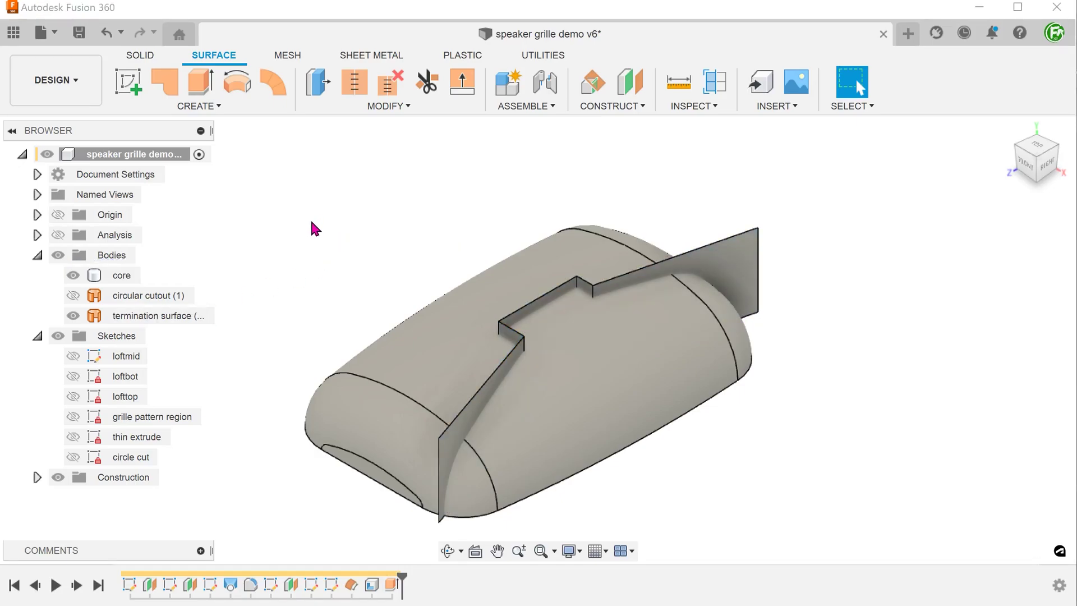
Show the thin extrude sketch and select its single vertical line beside the core body
click(73, 437)
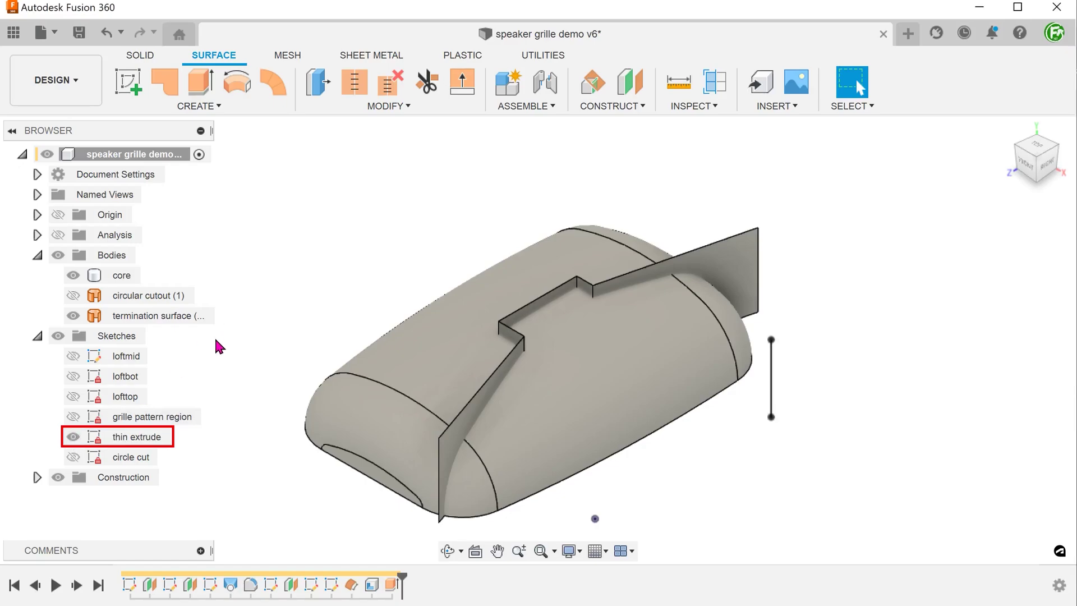
click(768, 396)
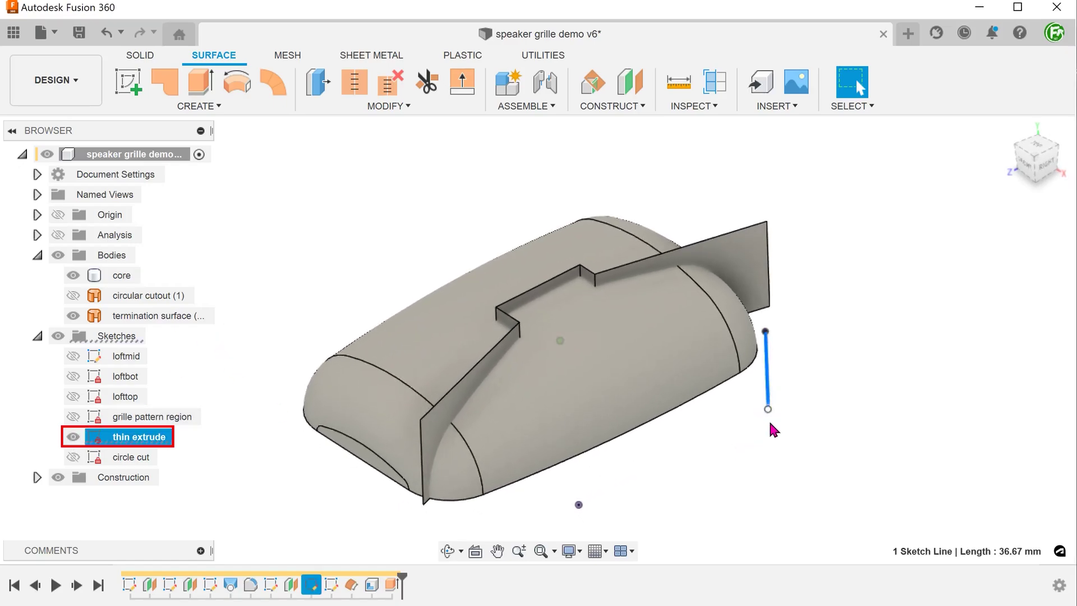
mouse_move(772, 423)
shift+middle_down()
mouse_move(780, 437)
mouse_move(644, 519)
mouse_move(595, 499)
shift+middle_up()
shift+middle_drag(673, 496, 735, 477)
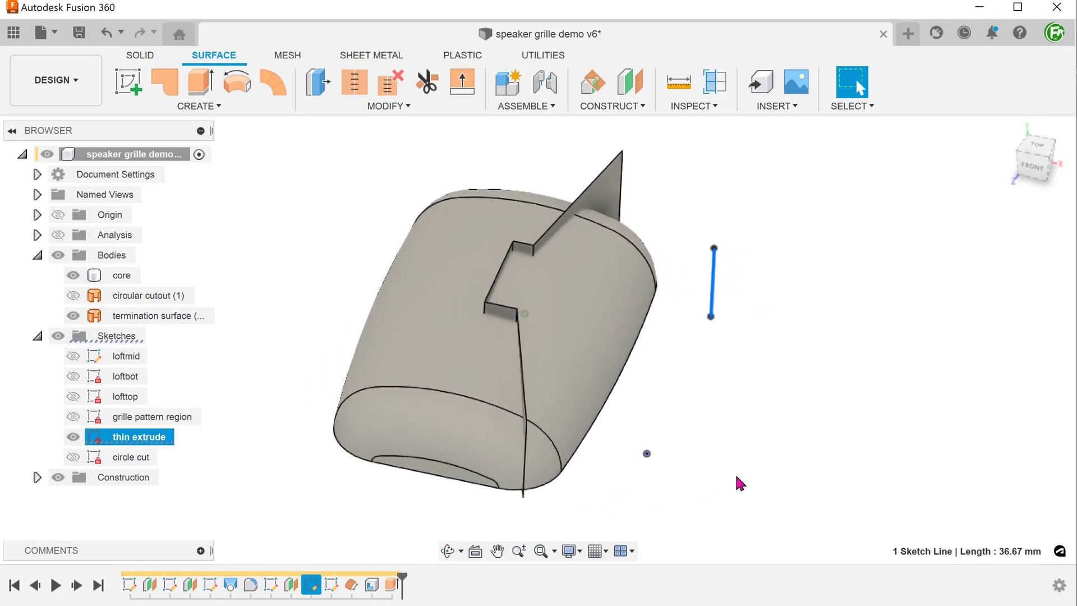
Start a solid thin extrude using the single vertical sketch line beside the core body as its profile
click(731, 476)
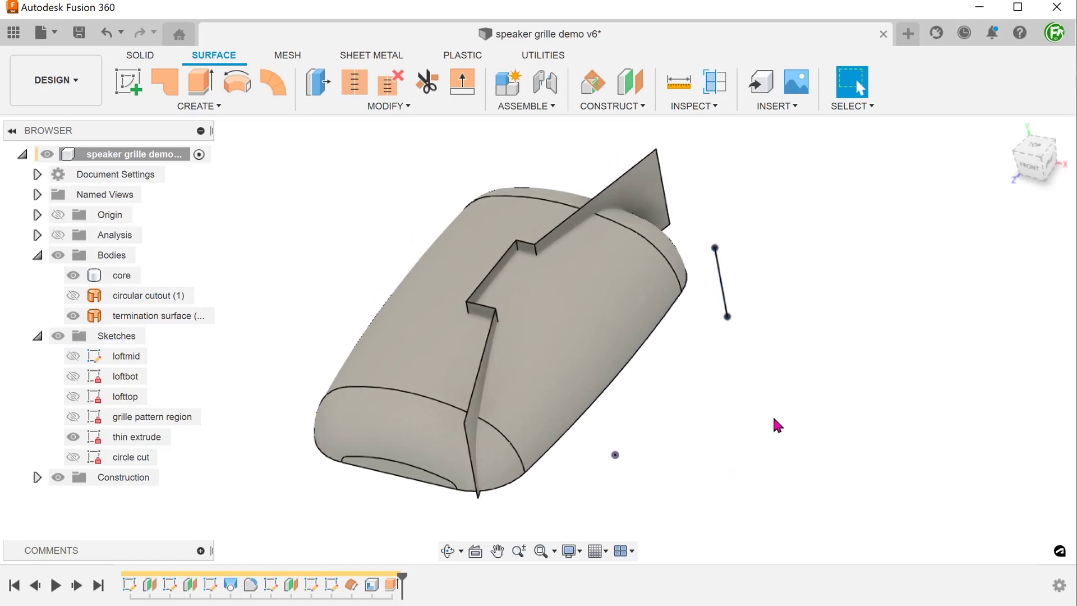
click(1007, 129)
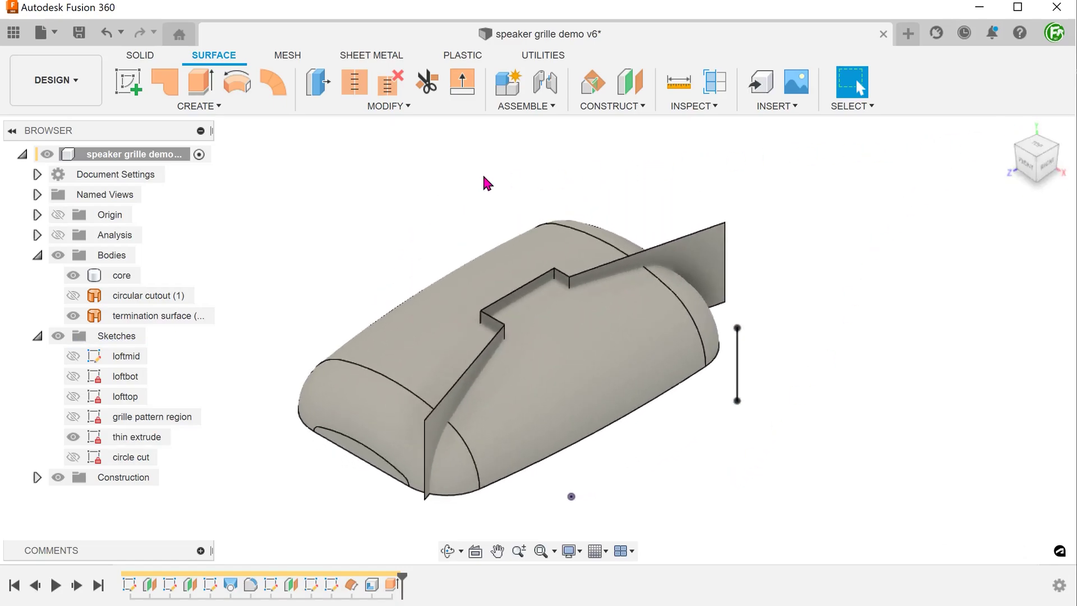
click(143, 58)
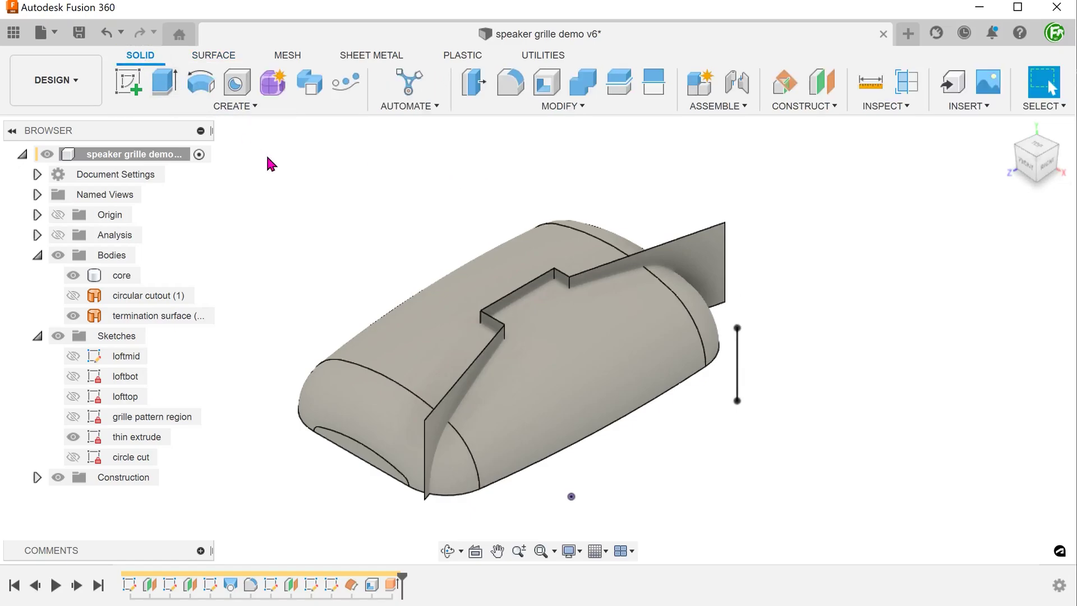
key(e)
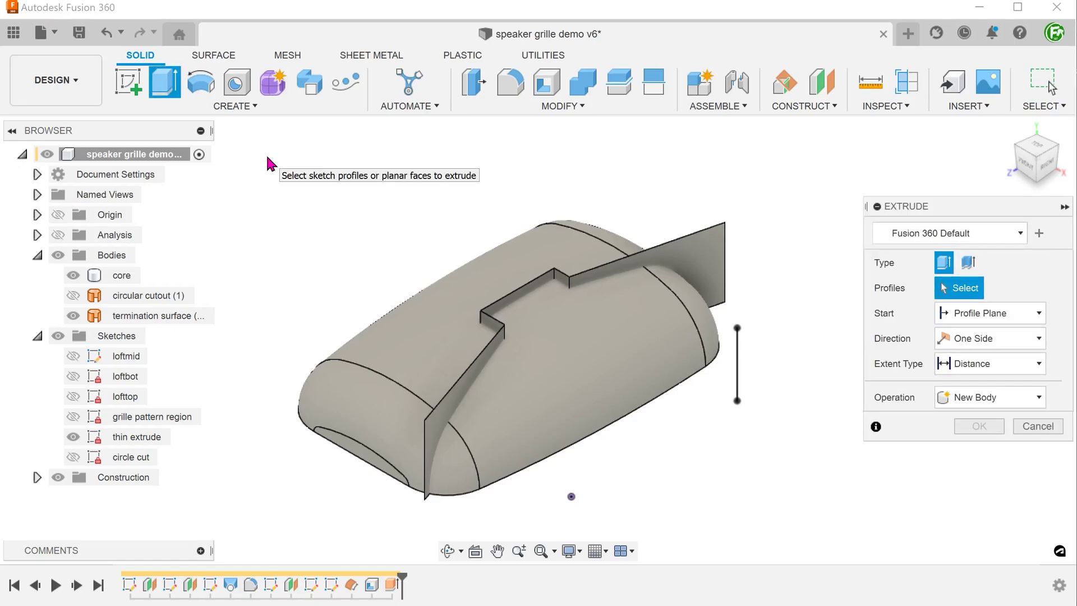
click(968, 265)
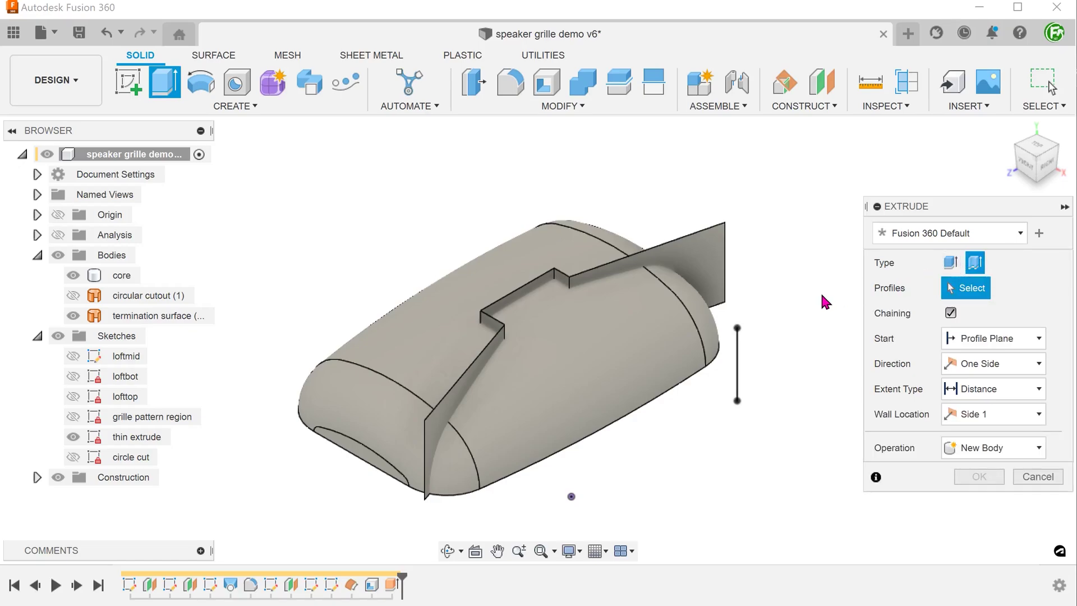
click(740, 382)
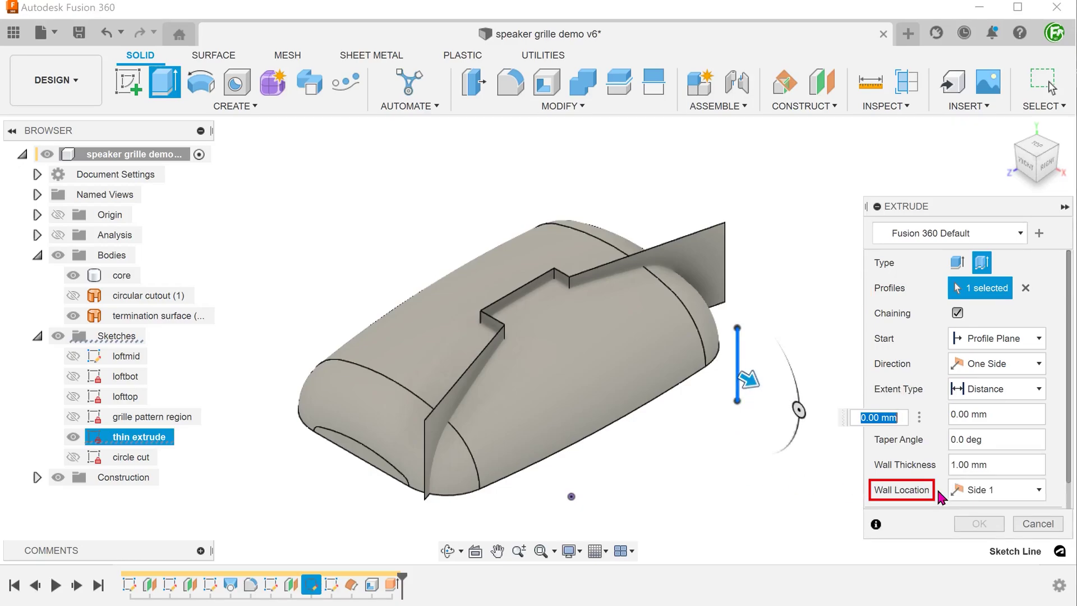
Set the thin extrude's wall location to Center, wall thickness to 3 mm and operation to Cut
click(976, 491)
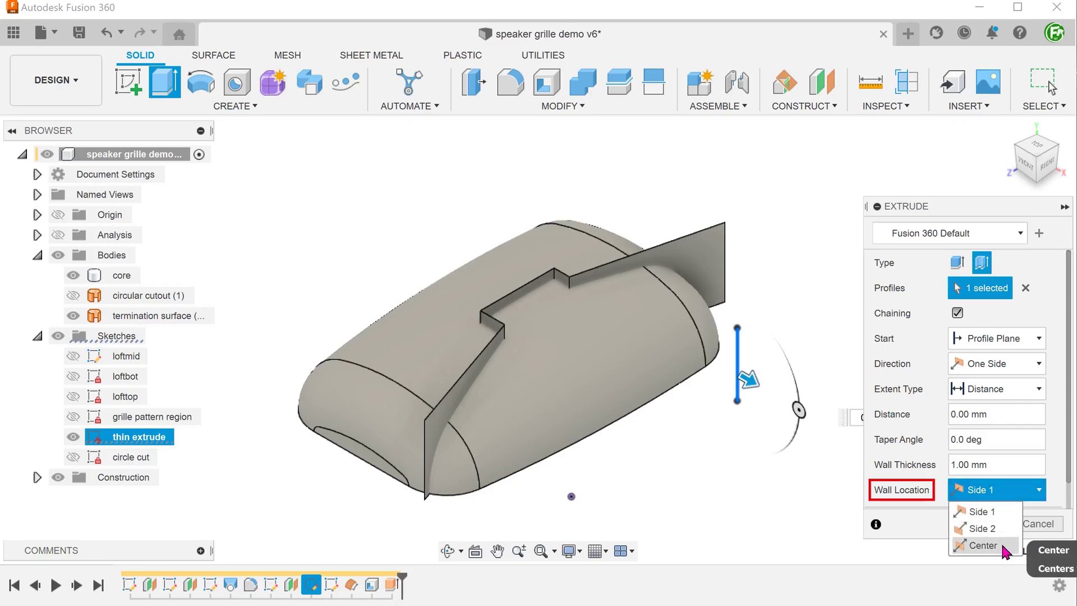
click(1002, 548)
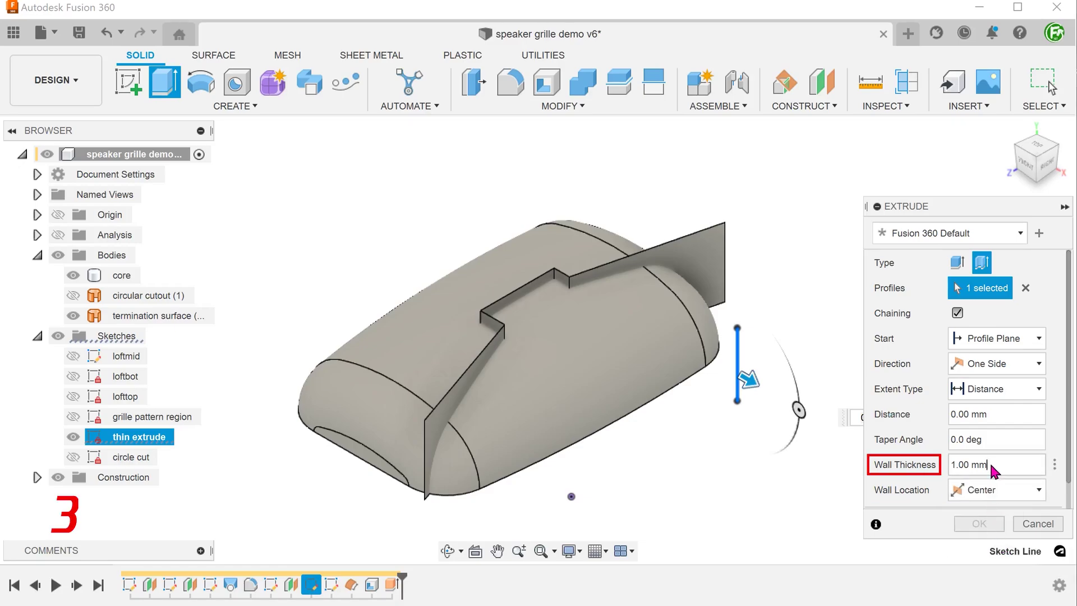
drag(989, 470, 918, 461)
text(3)
scroll(1072, 476, down, 1)
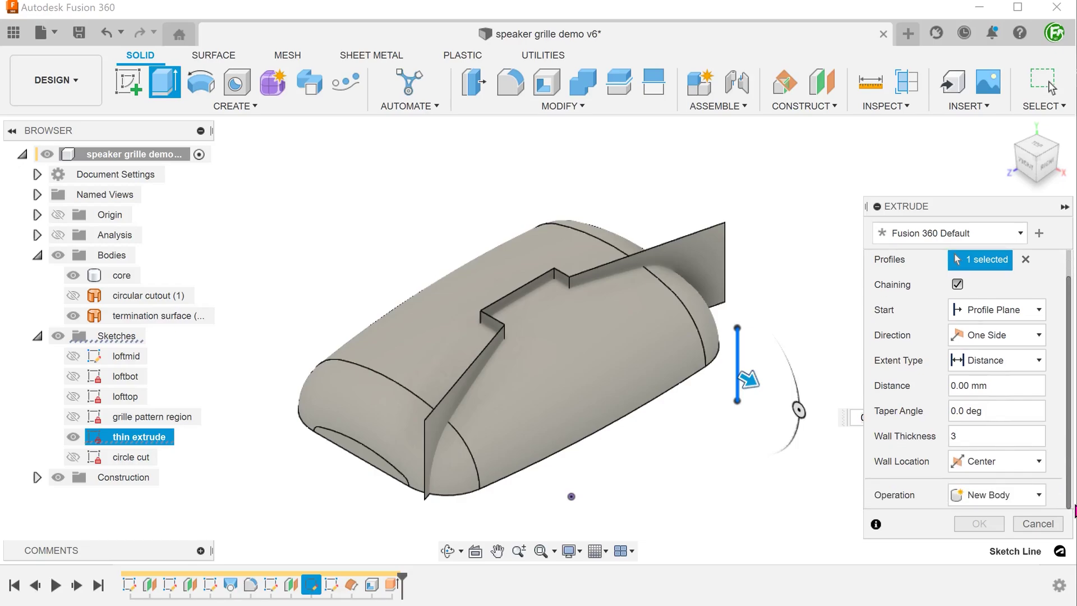
click(1003, 496)
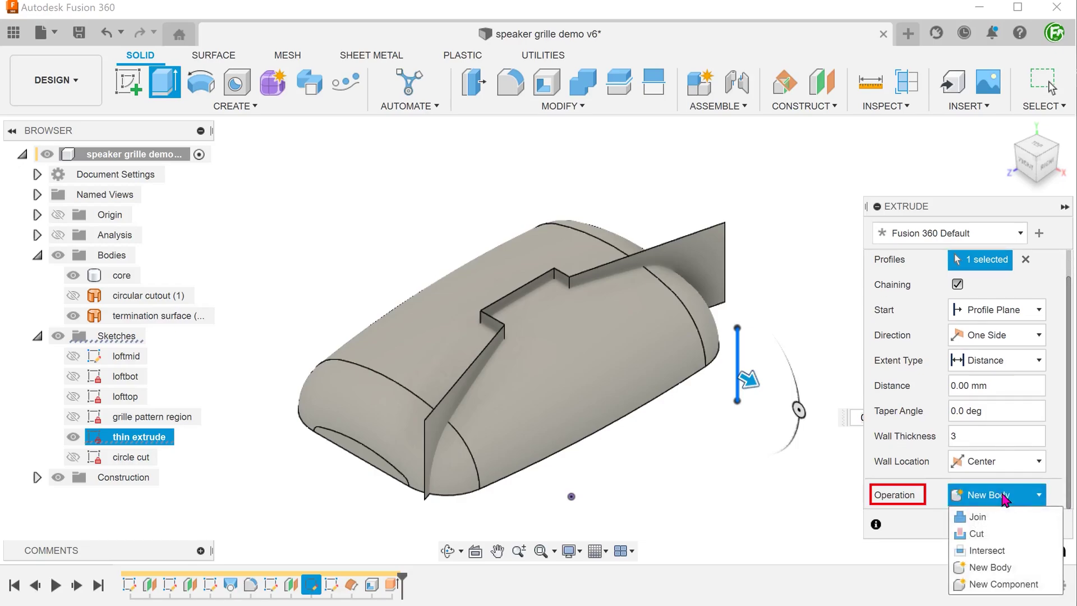
click(1015, 534)
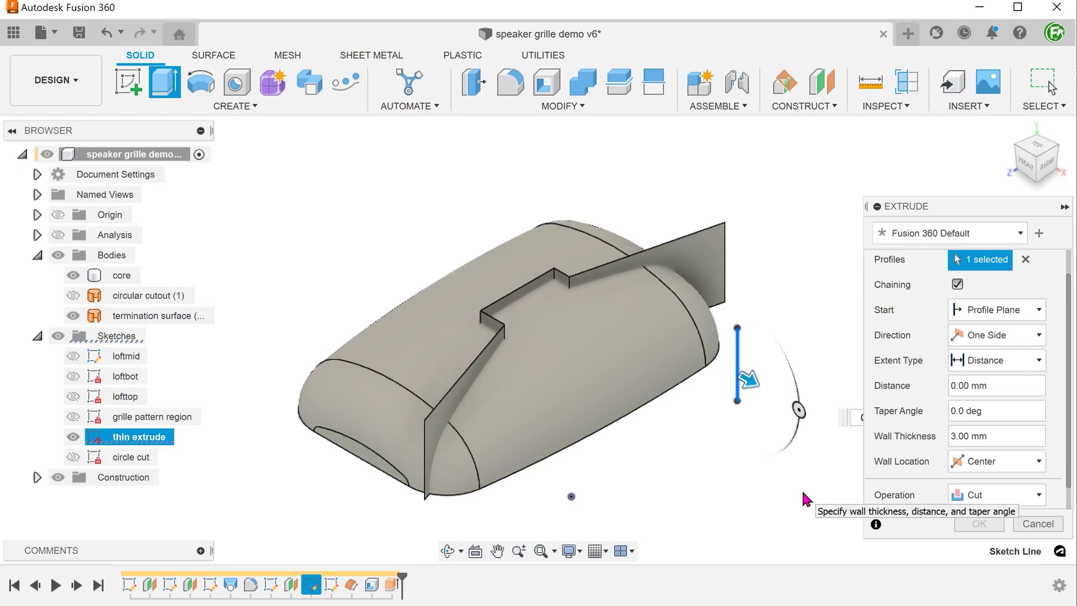
Set the cut's extent to To Object with the termination surface body as its limit, and complete the slot
click(997, 363)
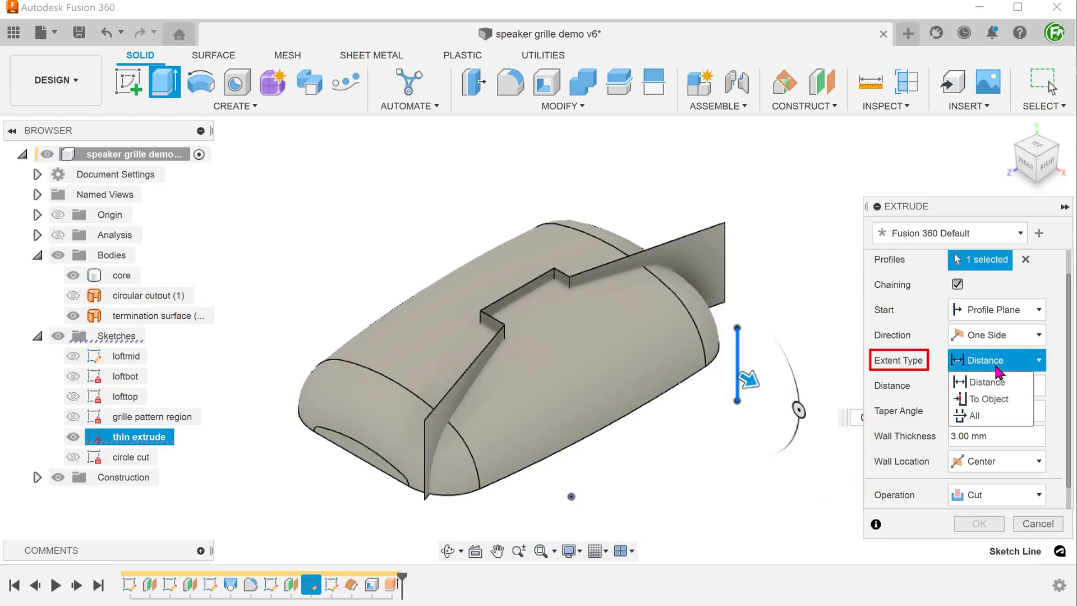
click(1014, 400)
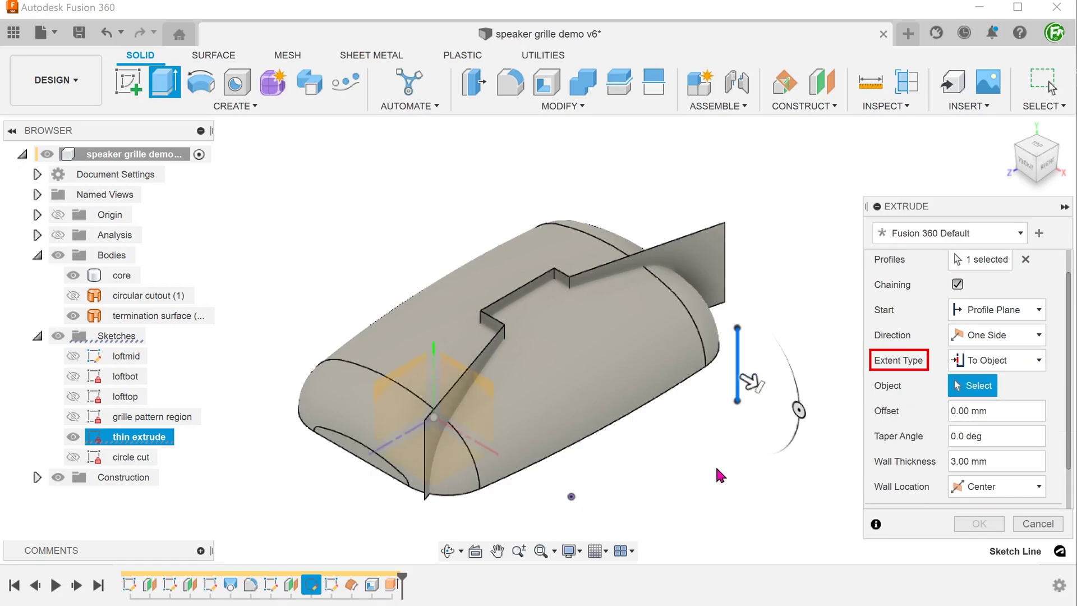
click(155, 317)
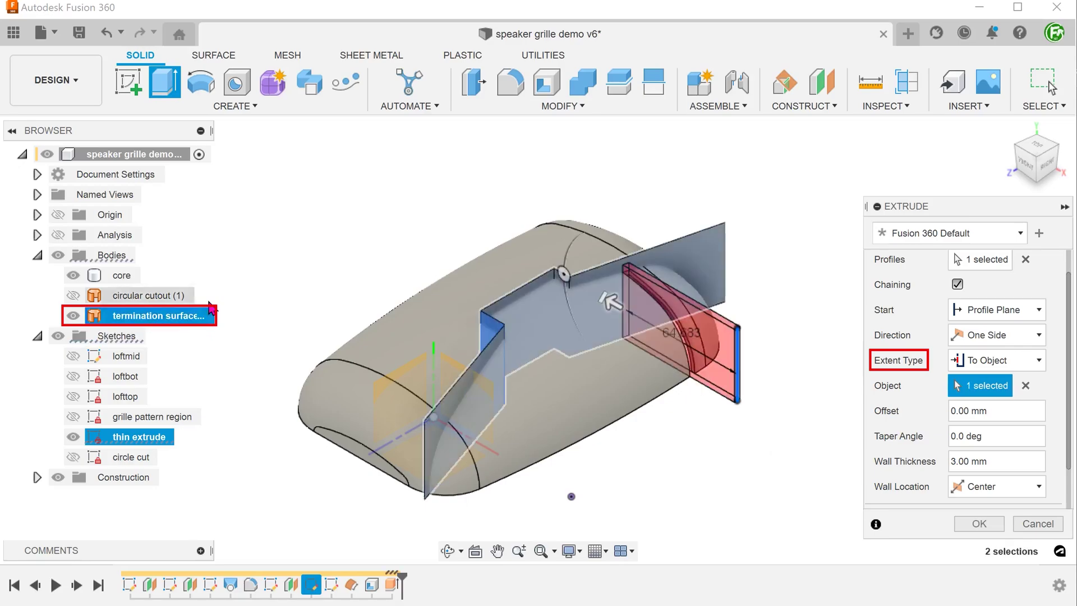
shift+middle_drag(330, 223, 283, 223)
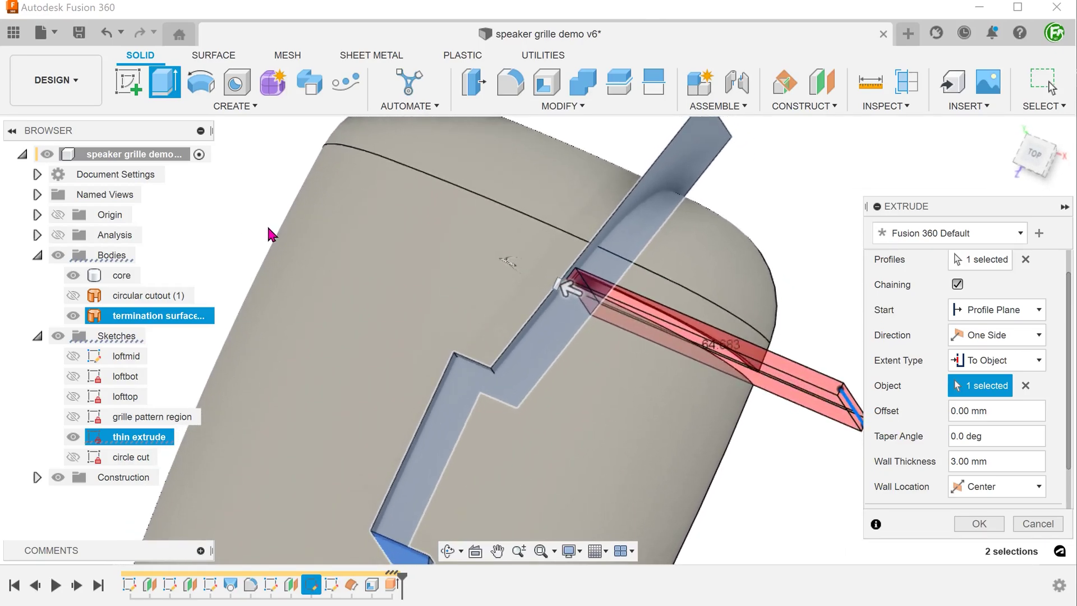
click(978, 524)
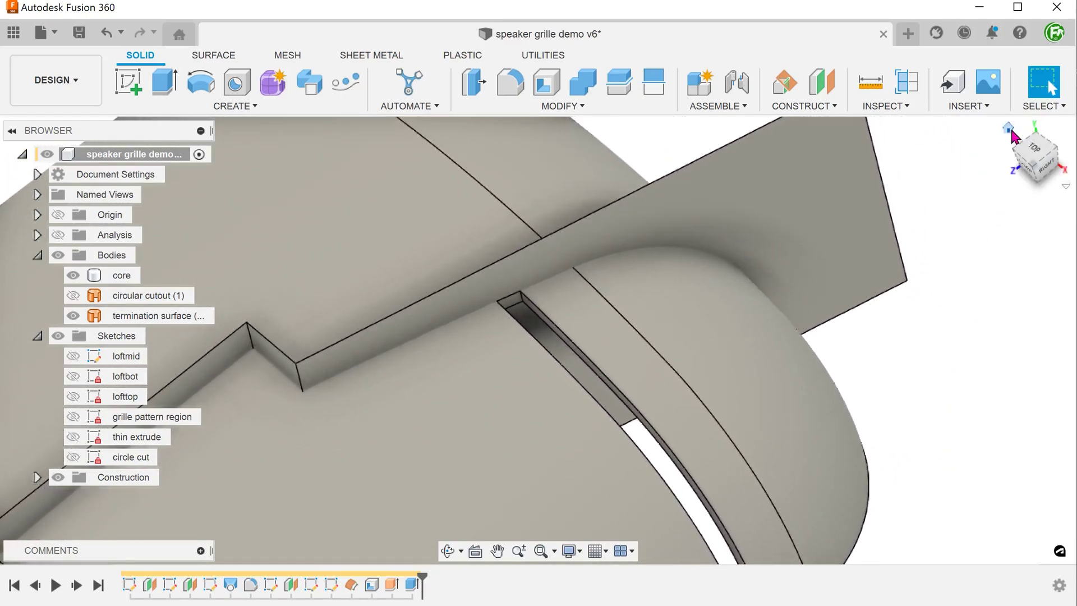
Show the thin extrude sketch, examine its line against the cut slot in the right side view, and hide the sketch again
click(1010, 128)
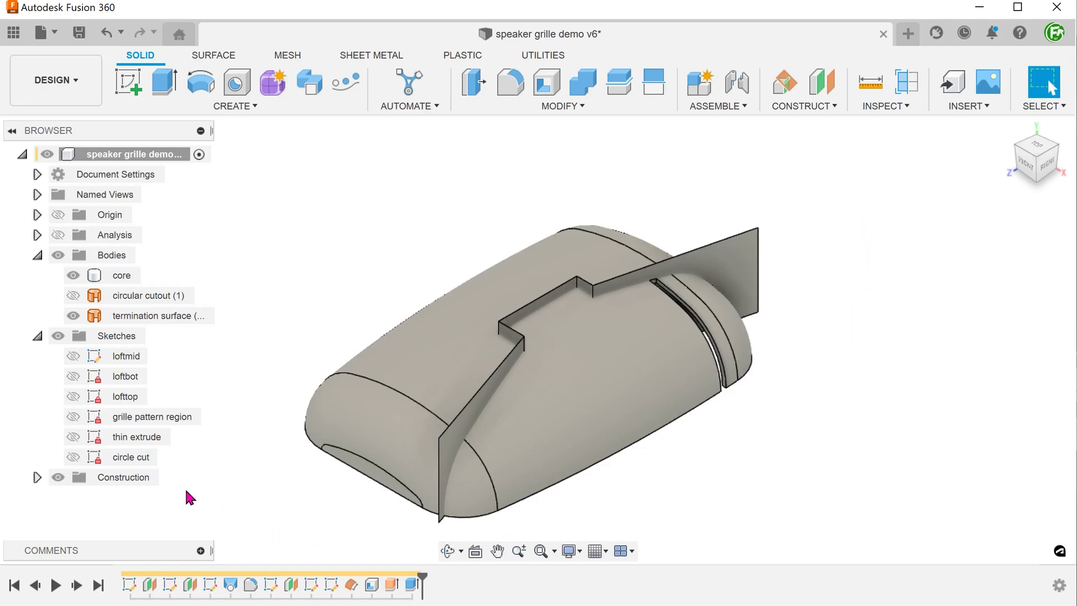
click(73, 437)
shift+middle_drag(729, 490, 758, 448)
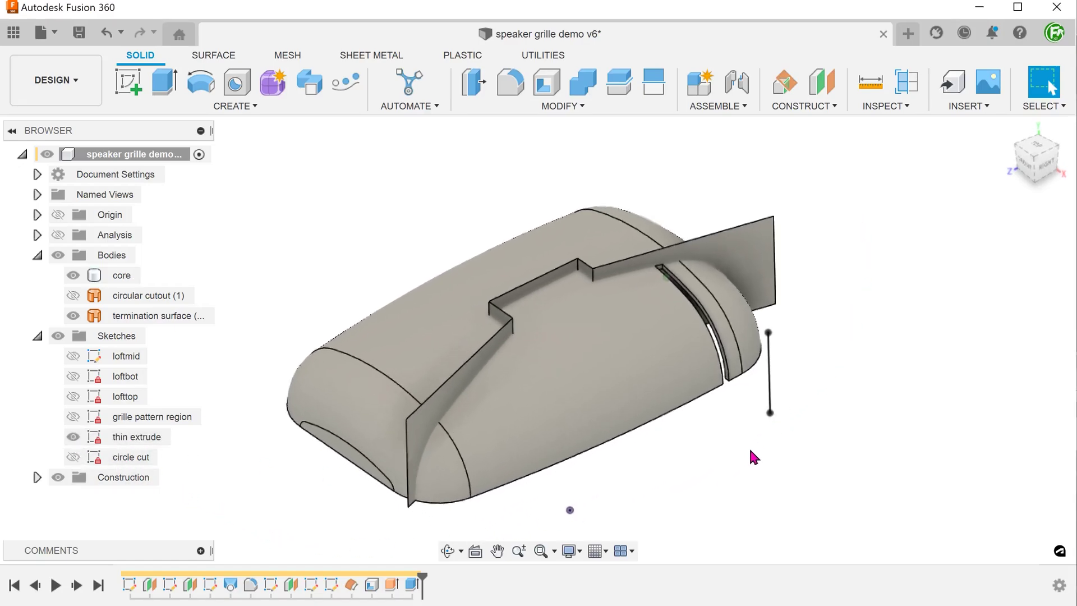
click(769, 399)
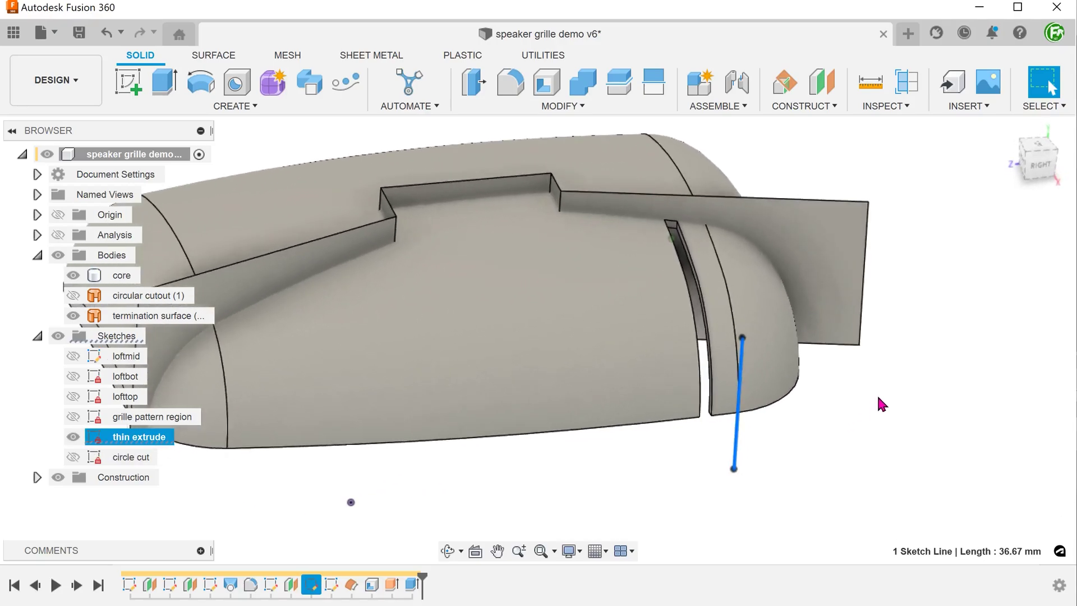
click(1038, 163)
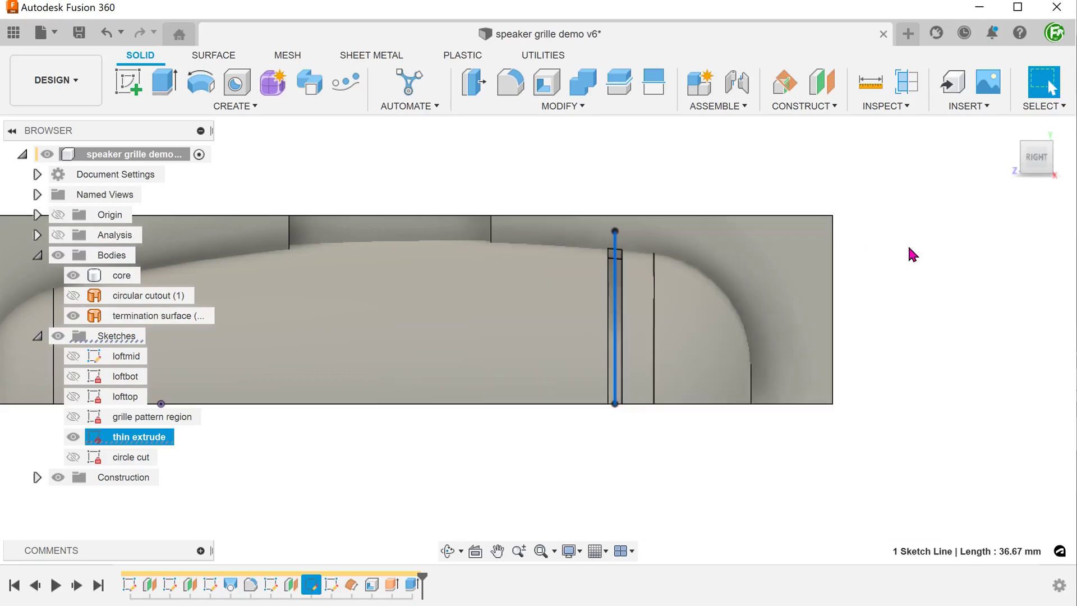
click(908, 244)
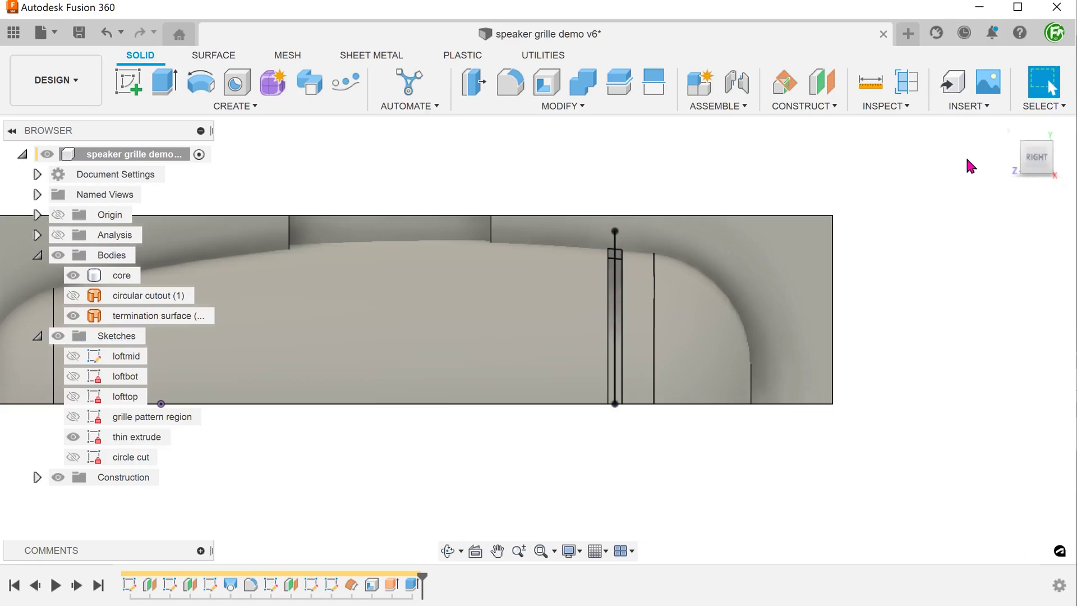
click(1014, 132)
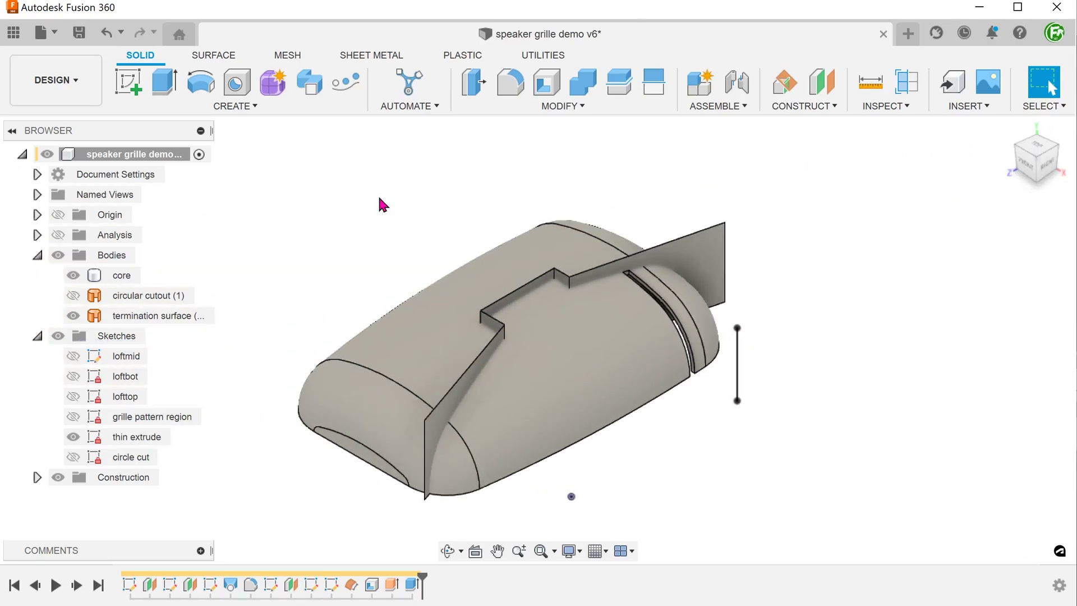
click(72, 436)
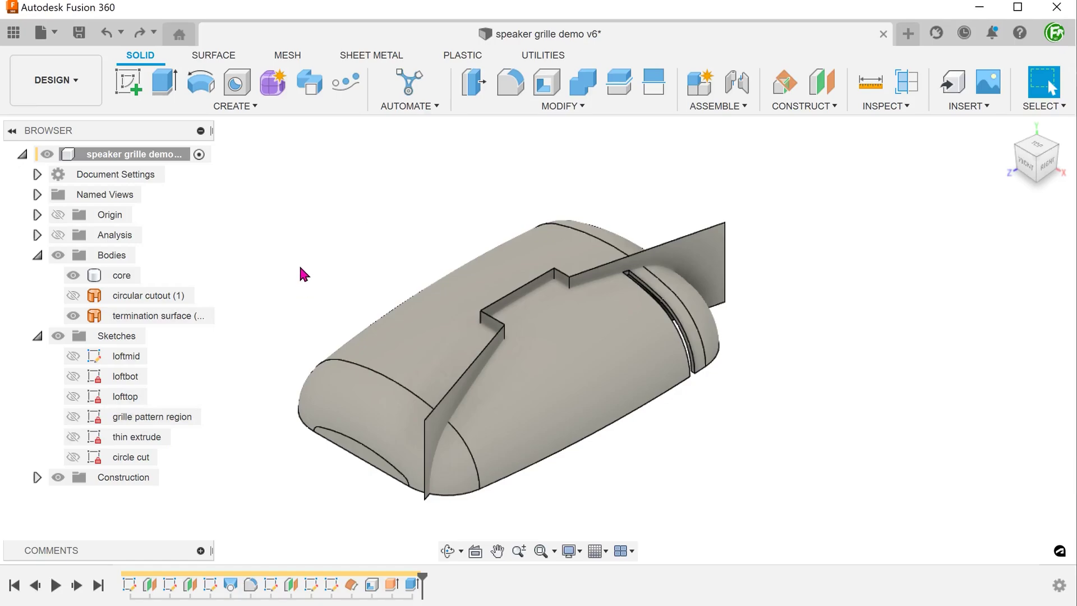
Start a rectangular pattern with object type Features, using the thin extrude slot cut as the object and the Z axis as direction
click(240, 107)
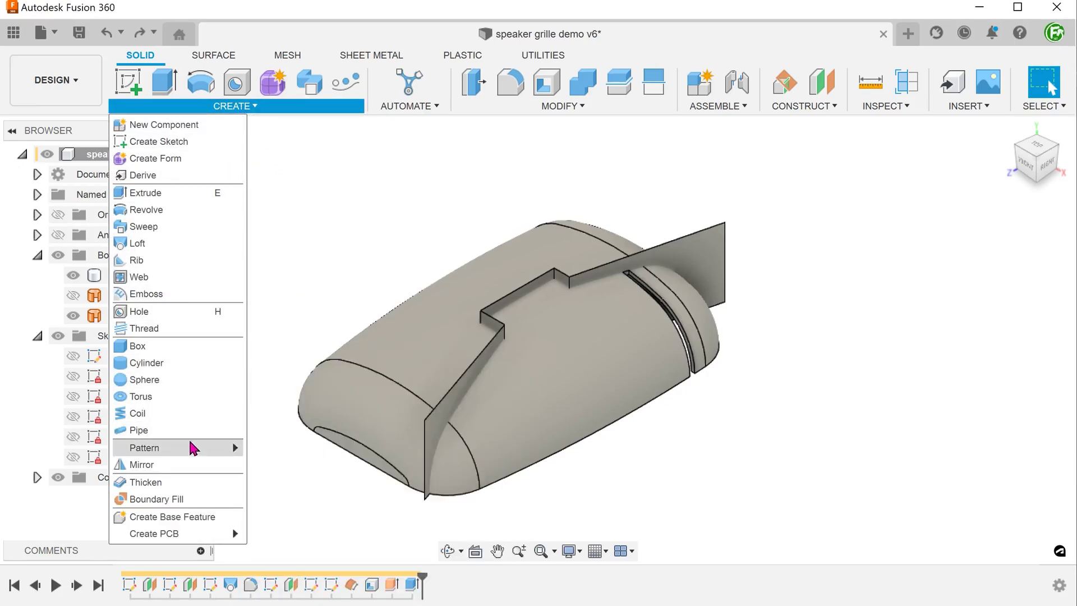
mouse_move(195, 452)
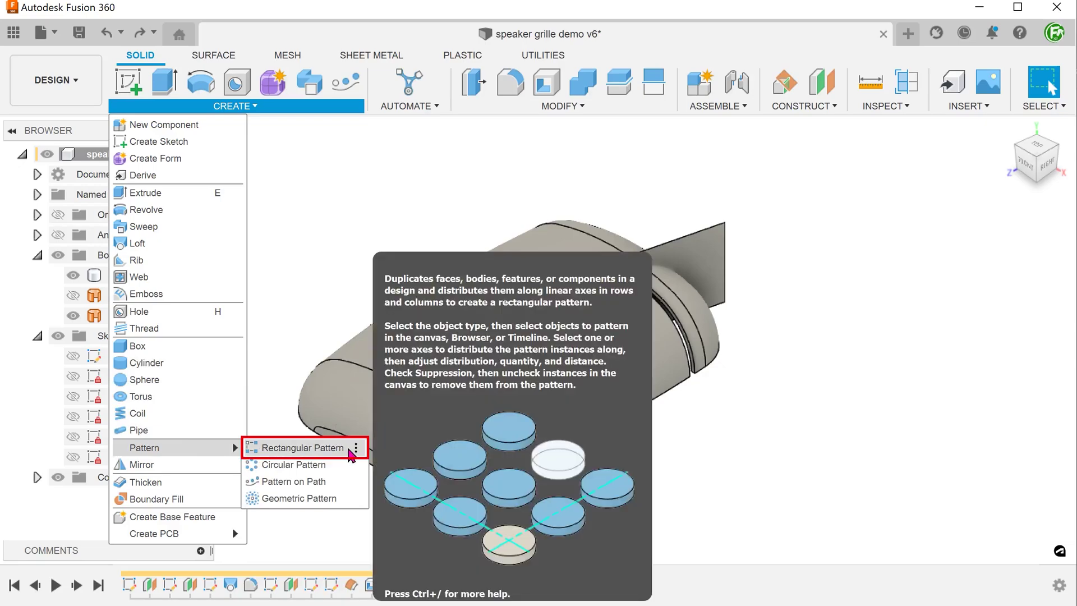
click(303, 448)
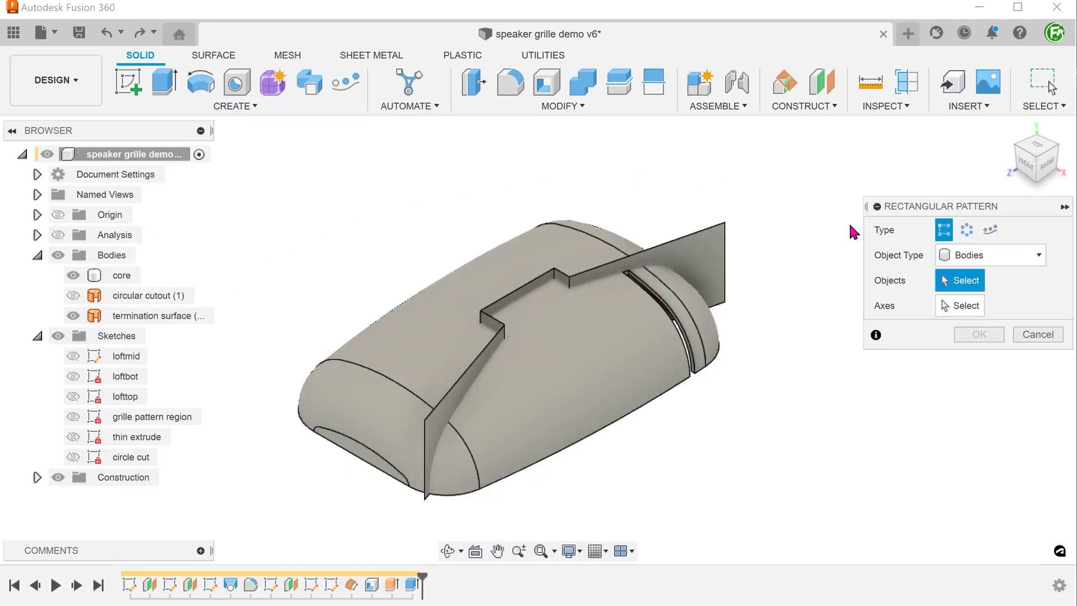
click(984, 257)
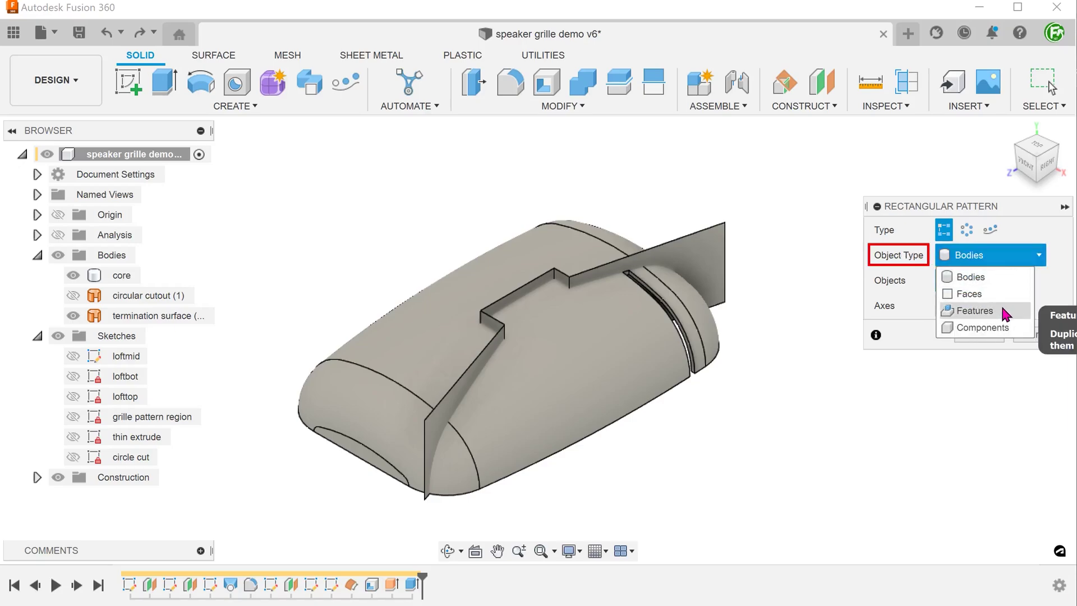
click(976, 310)
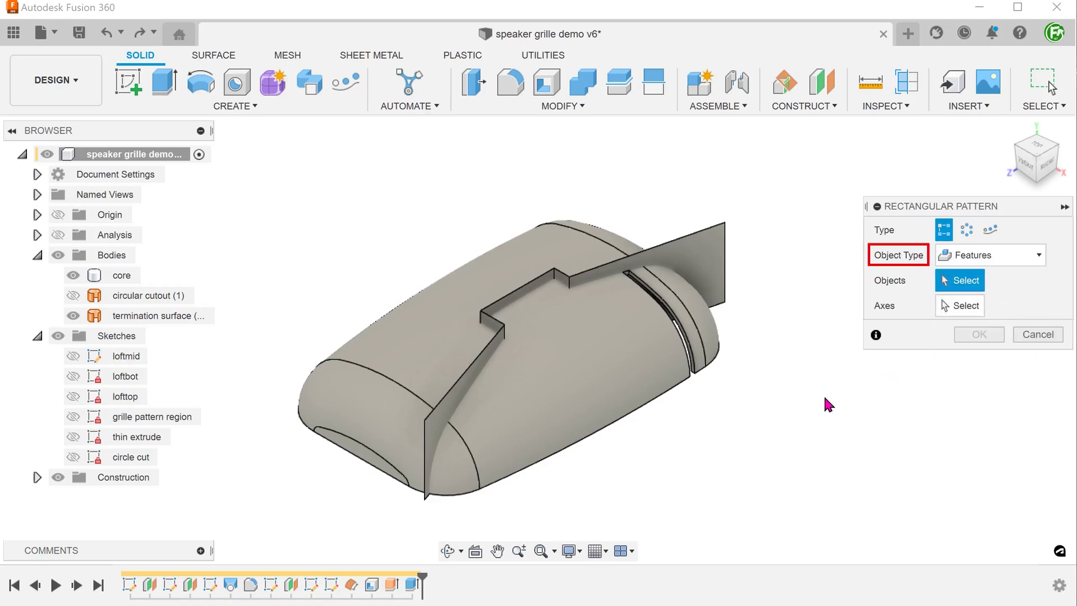
click(412, 586)
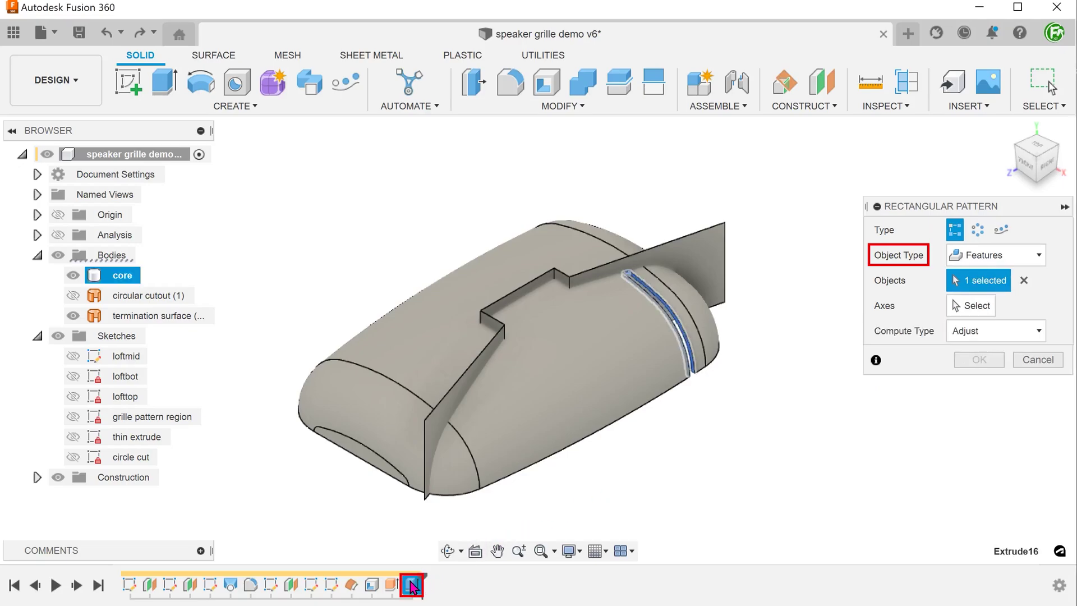
click(963, 308)
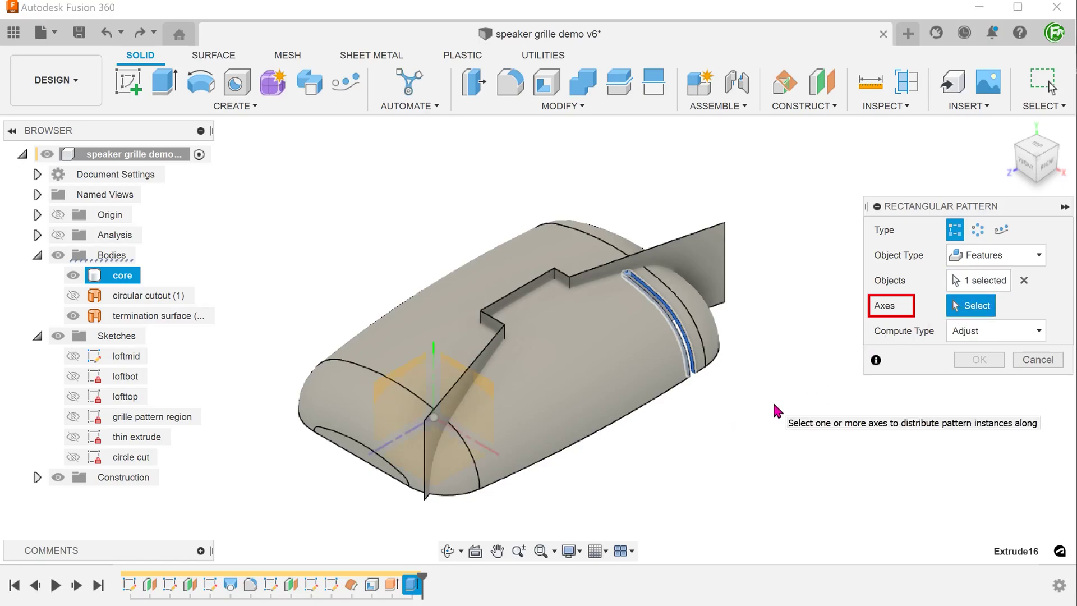
click(391, 447)
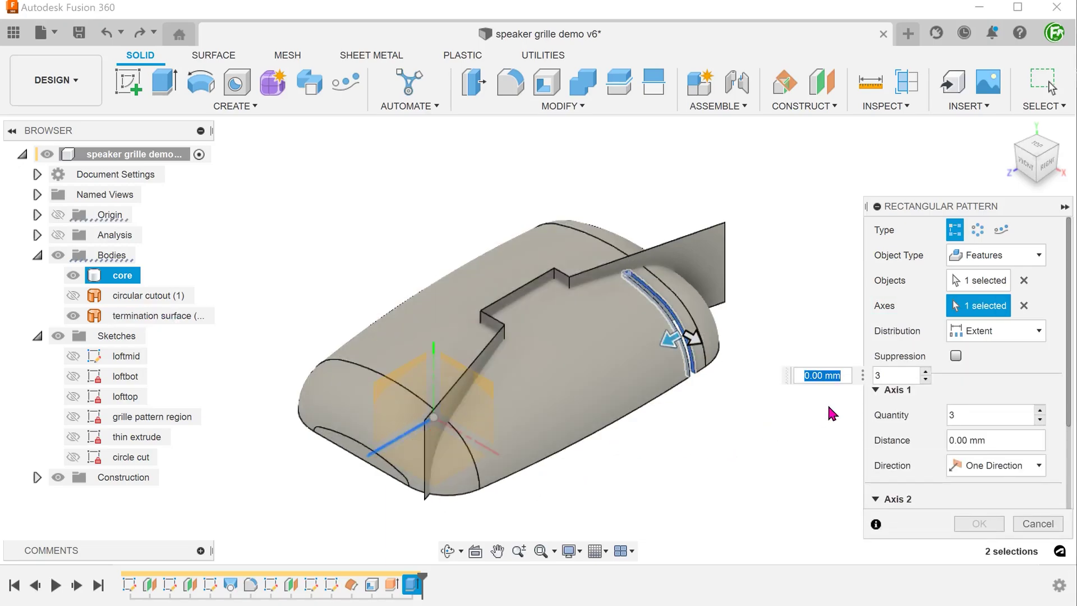
Set the slot pattern's distribution to Spacing, with a quantity of 19 and a distance of 6 mm along the first axis
click(1003, 339)
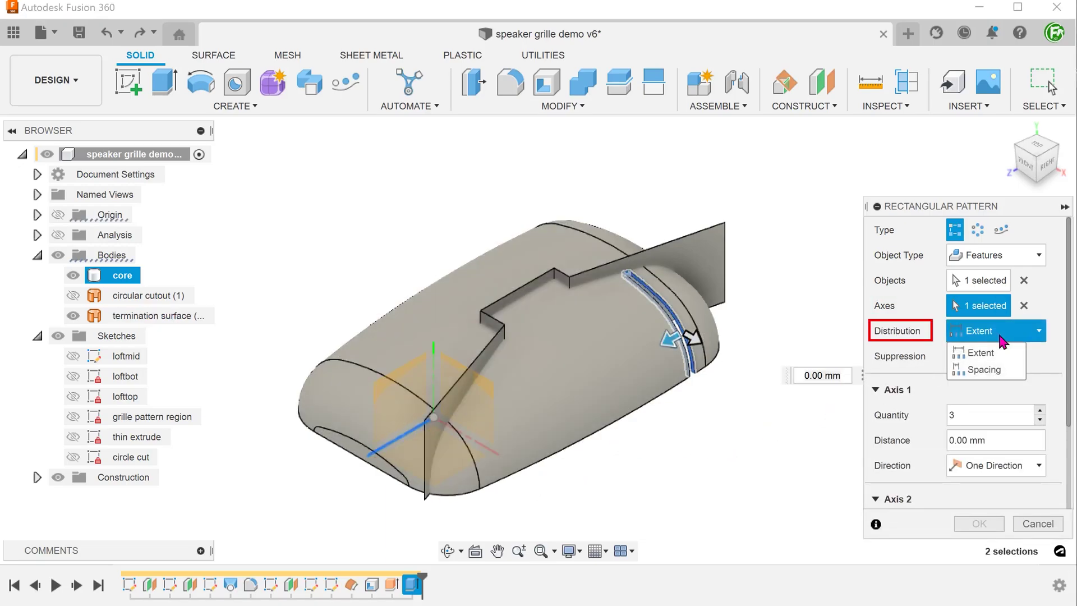
click(1012, 376)
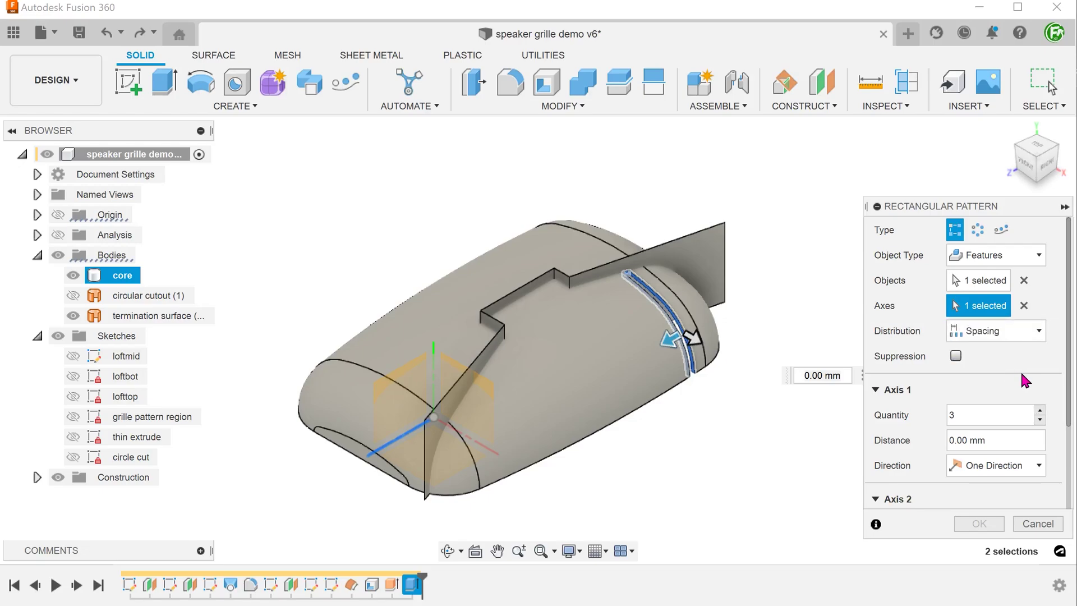
drag(973, 418, 945, 421)
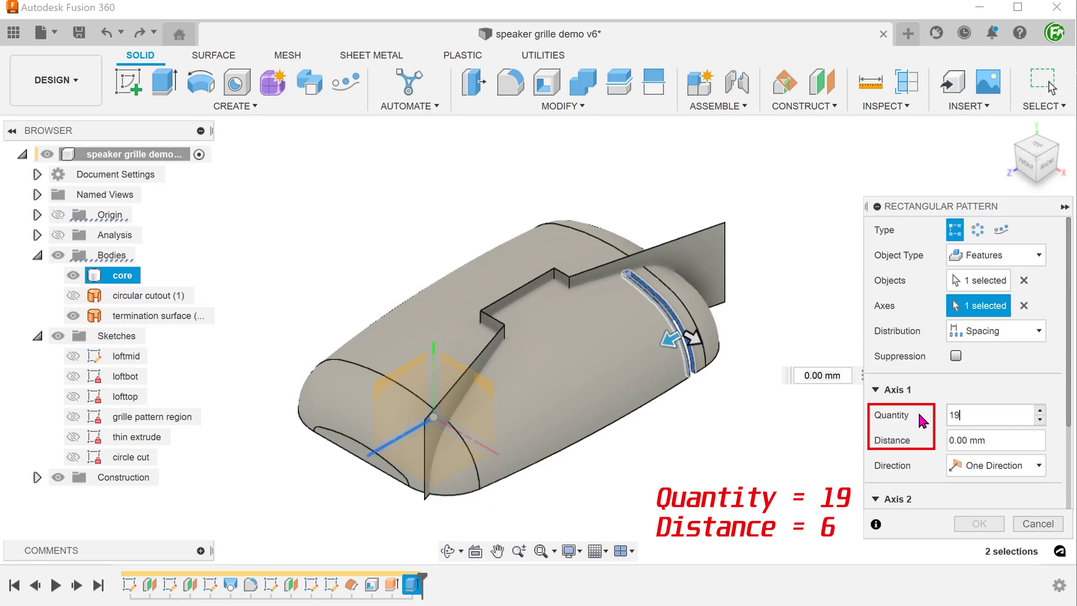
drag(997, 441, 945, 445)
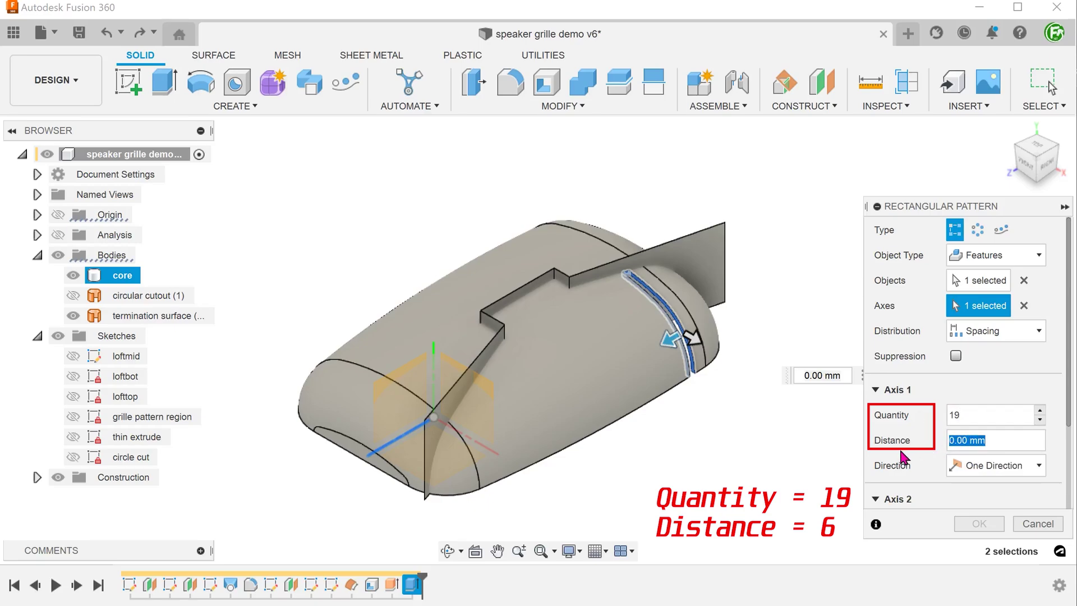
text(6)
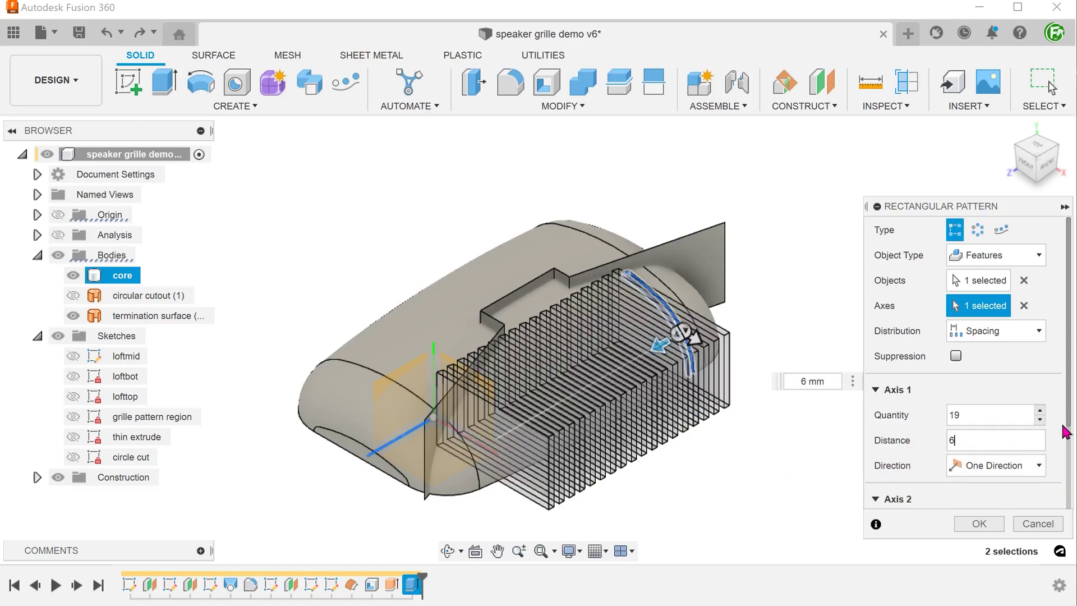
Complete the rectangular slot pattern with its compute type left at Adjust
drag(1071, 425, 1071, 507)
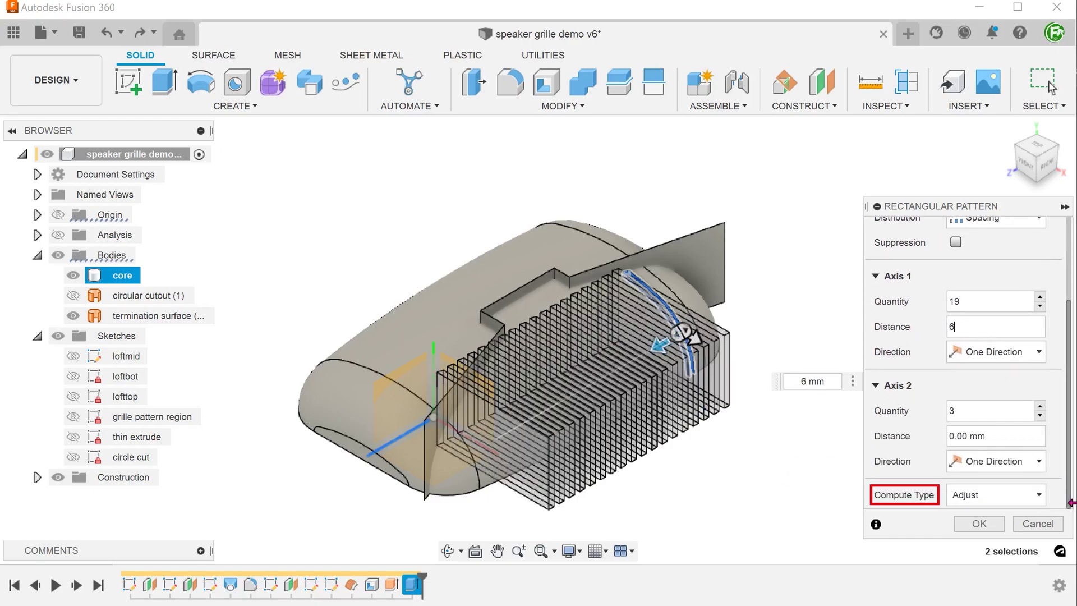
click(1016, 496)
click(1016, 497)
click(979, 523)
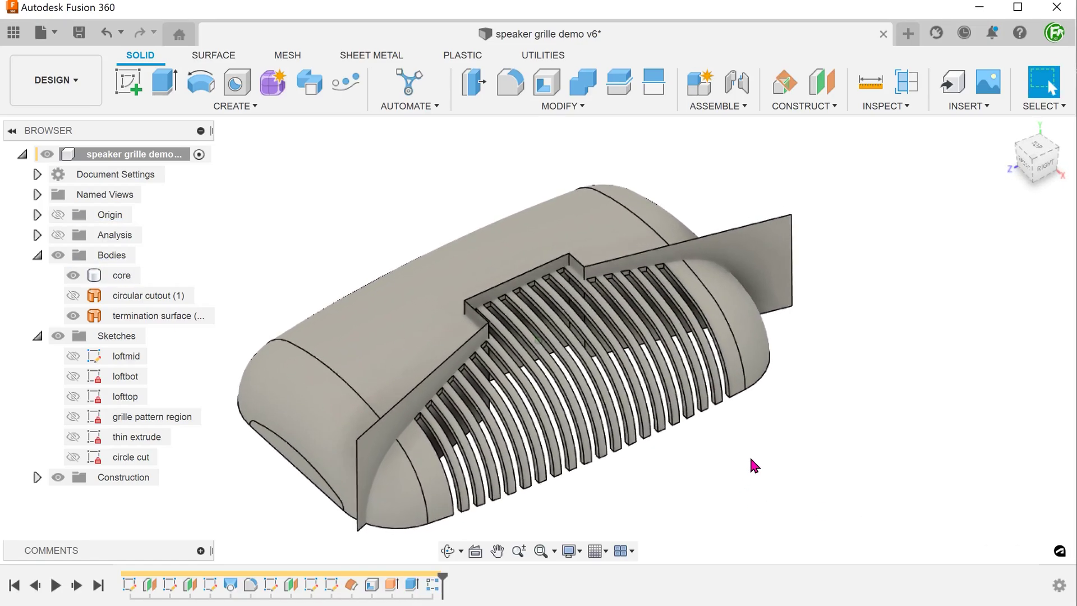
Save the design and remove the termination surface body with the Remove feature, so the slot cuts that depend on it are kept
click(168, 315)
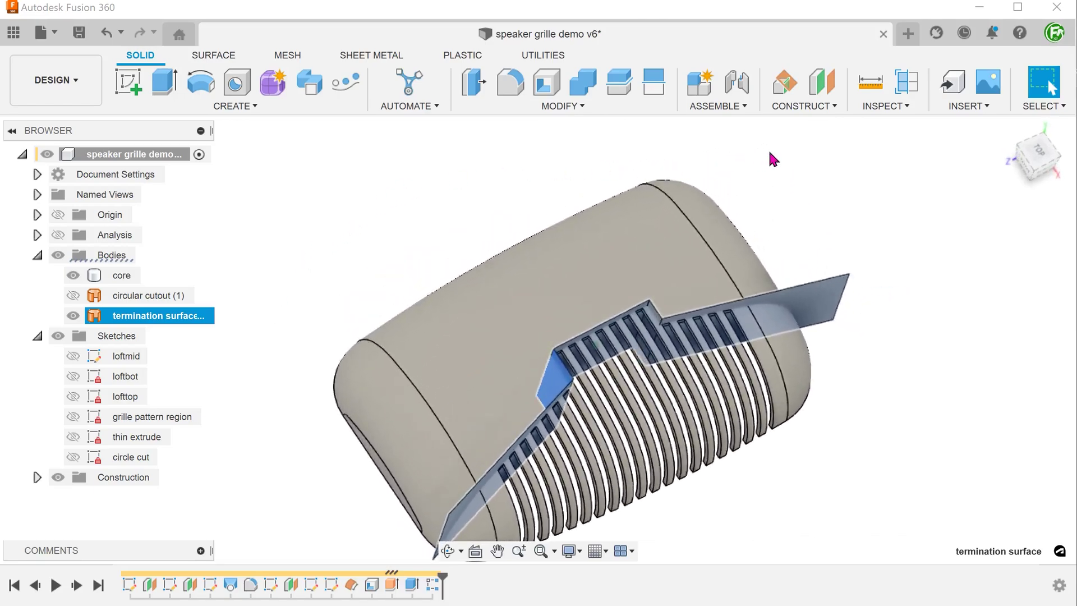
click(1011, 134)
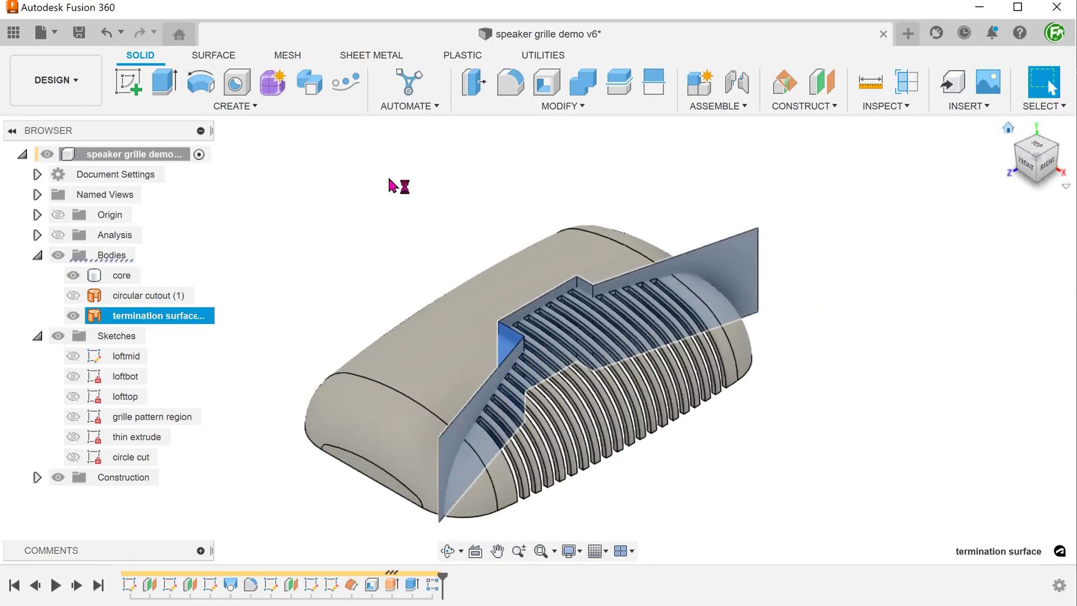
click(371, 181)
key(ctrl+s)
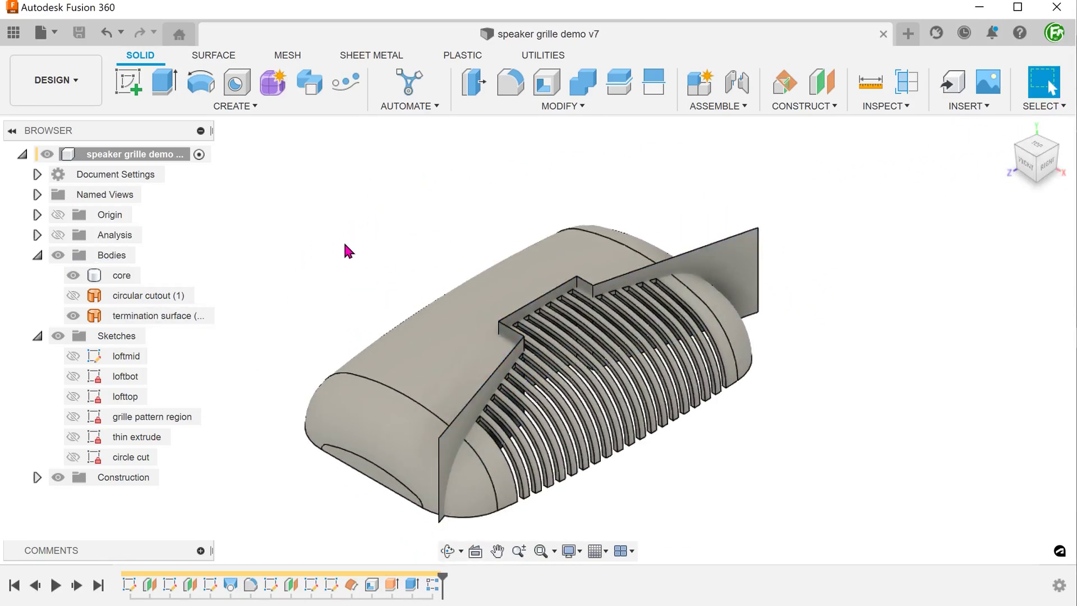
right_click(174, 320)
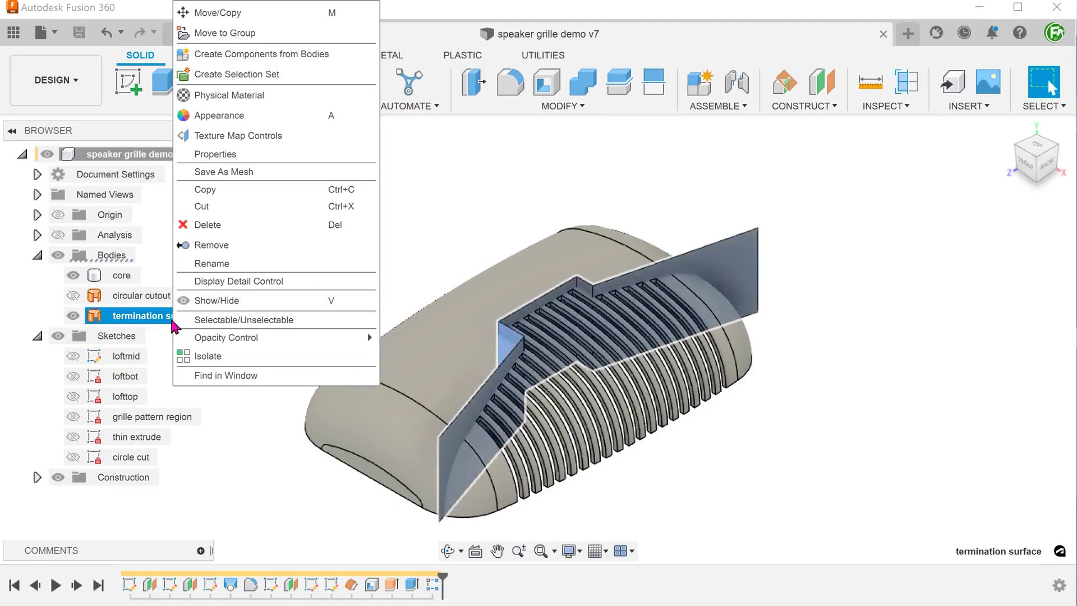
click(248, 247)
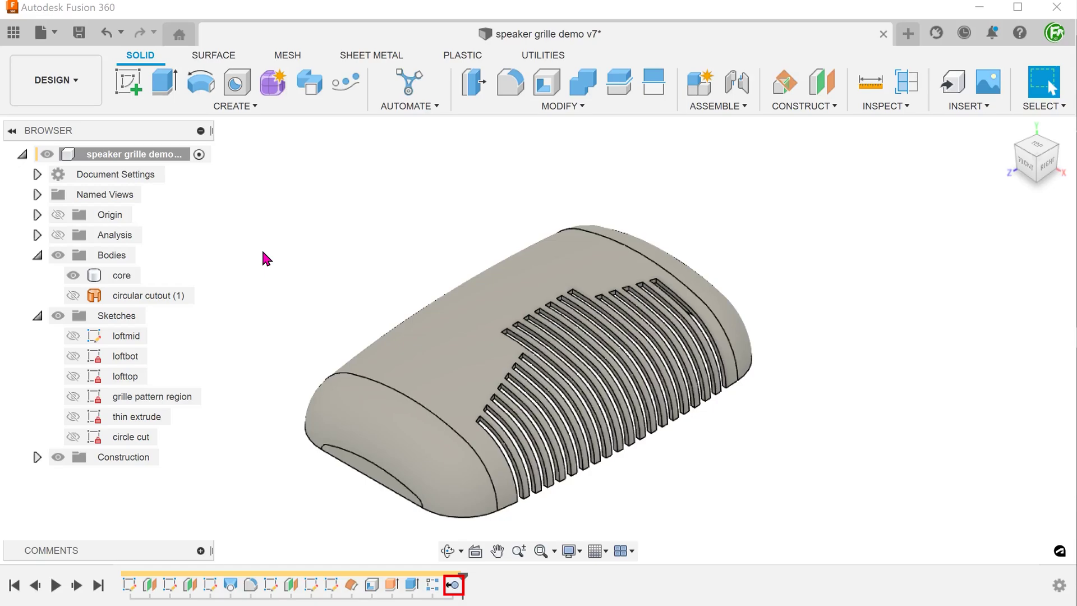
Start a mirror with object type Features, using the thin extrude slot cut and its rectangular pattern as the objects
click(224, 108)
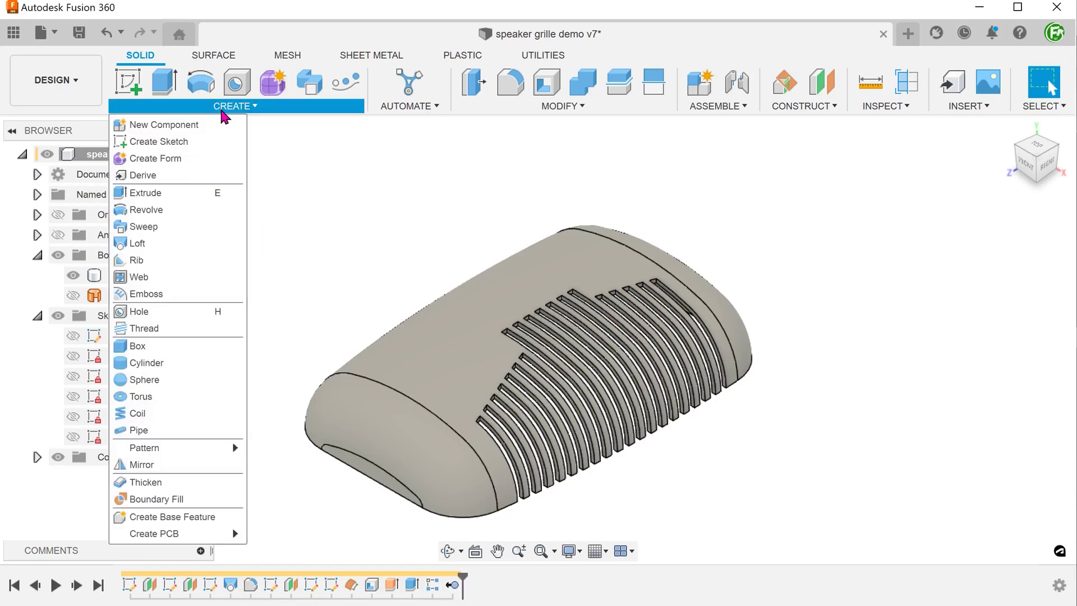
click(186, 469)
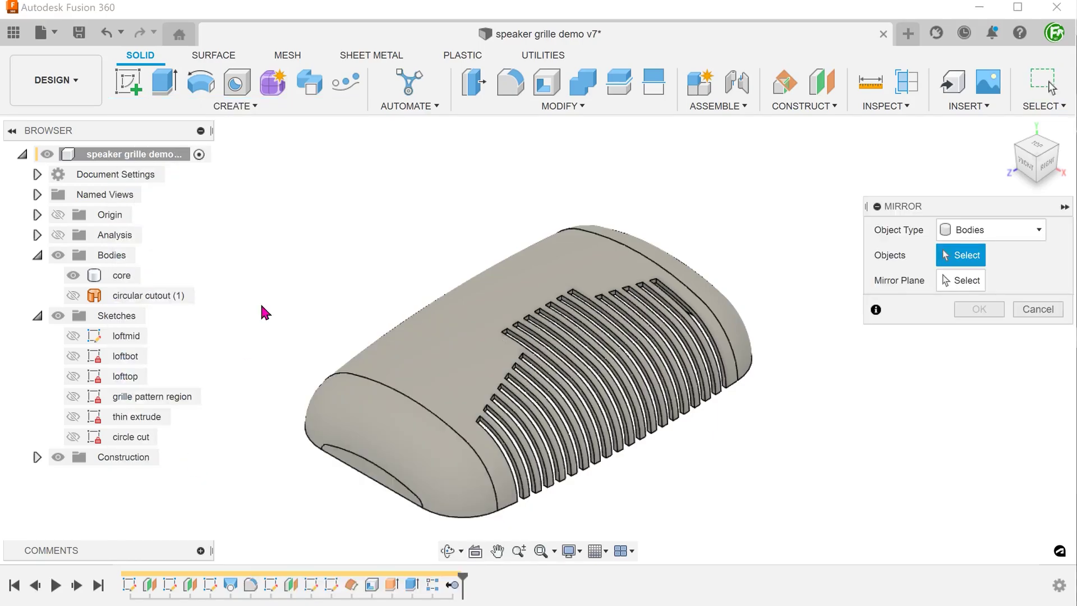
click(985, 231)
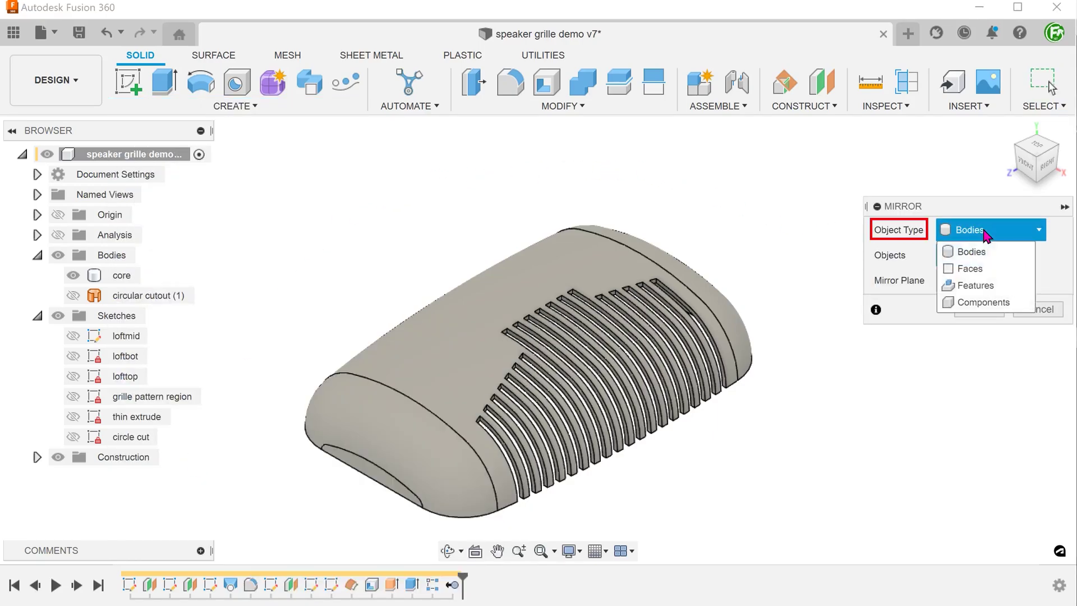
click(1003, 286)
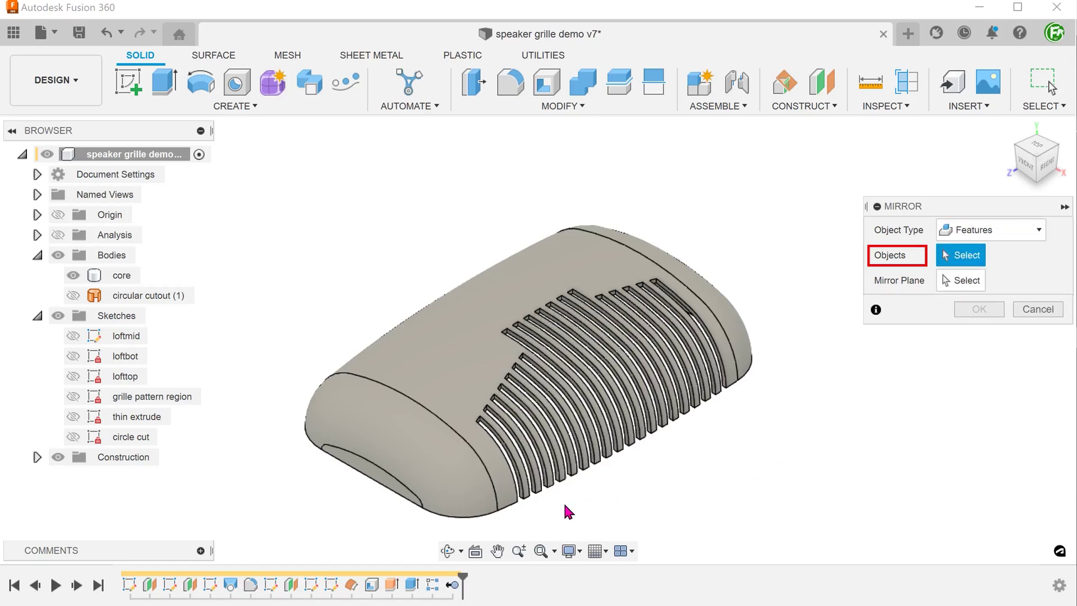
click(411, 586)
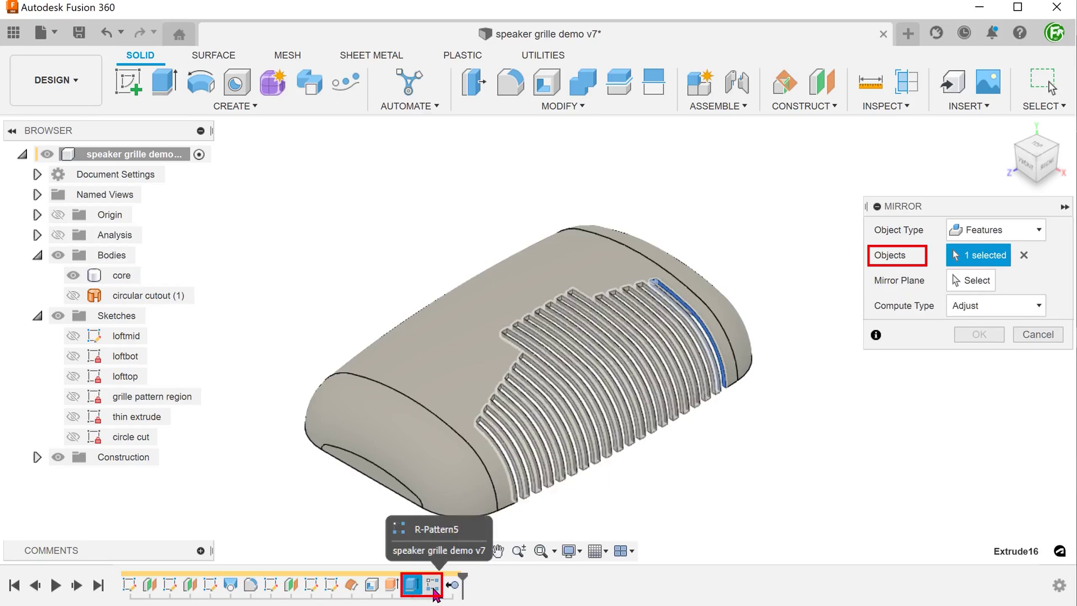
click(433, 586)
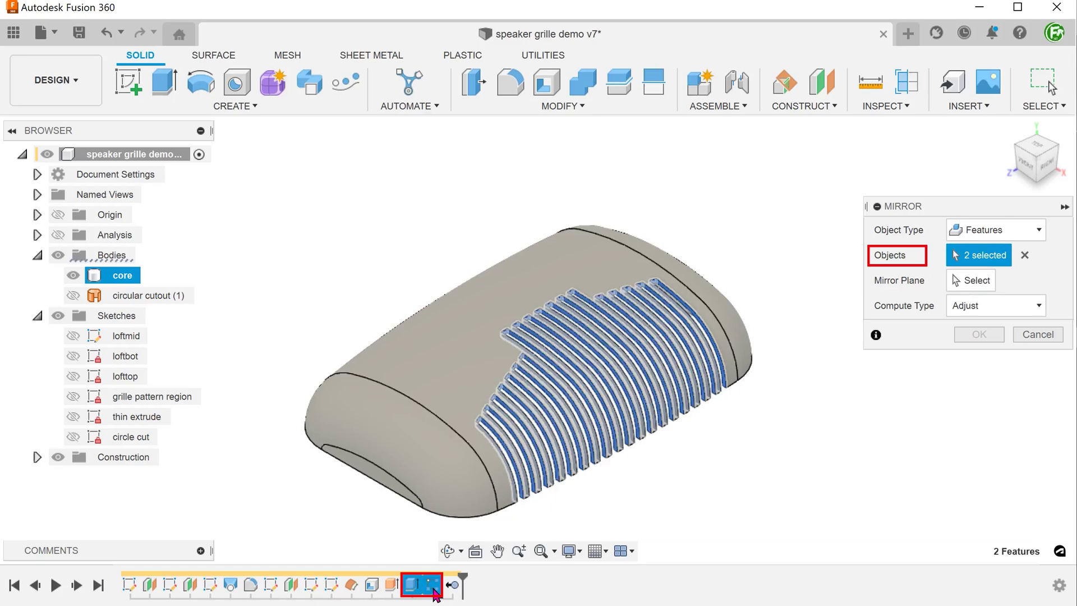
Mirror the slot features across the vertical YZ centre plane with compute type Optimized
click(966, 283)
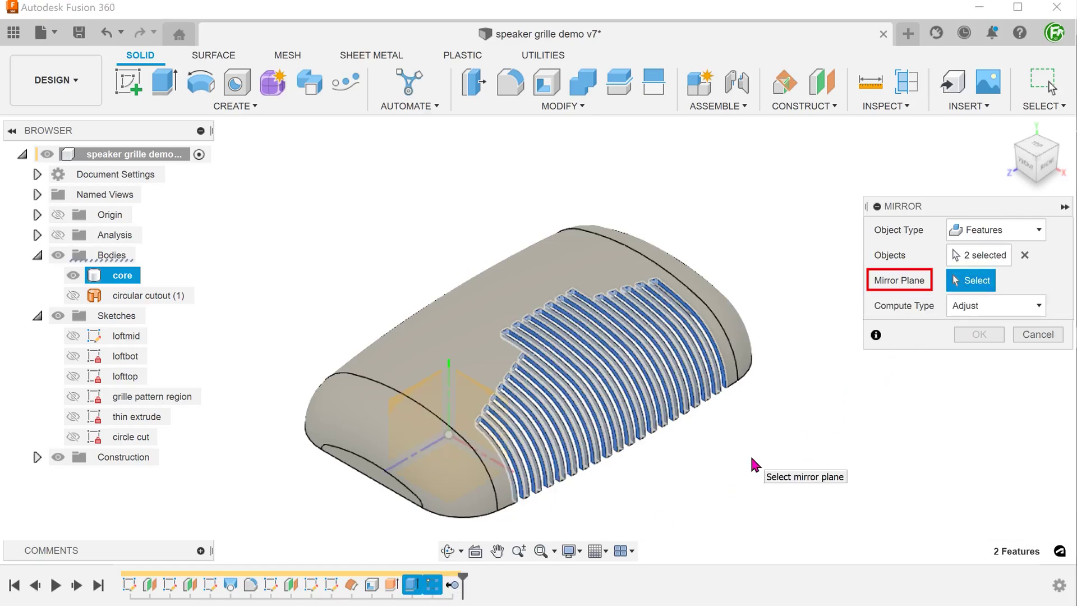
click(405, 422)
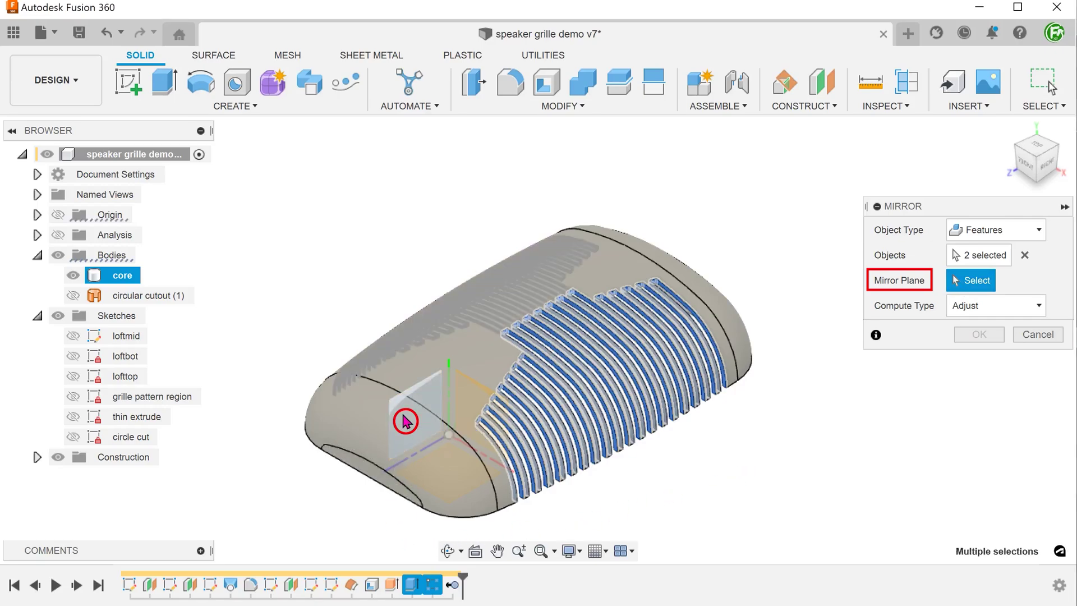
shift+middle_drag(732, 444, 763, 429)
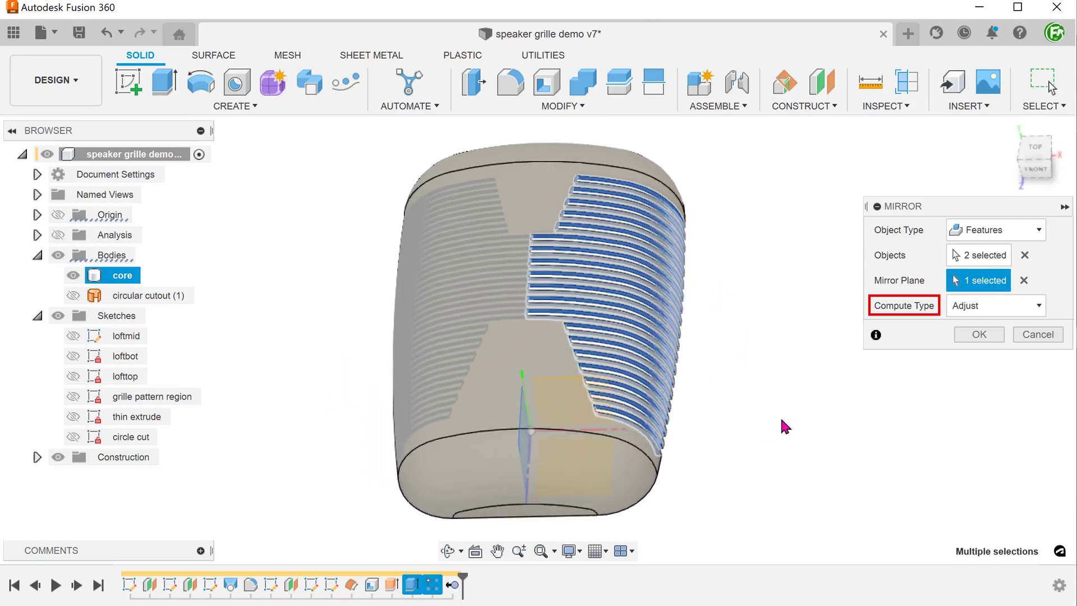
click(976, 307)
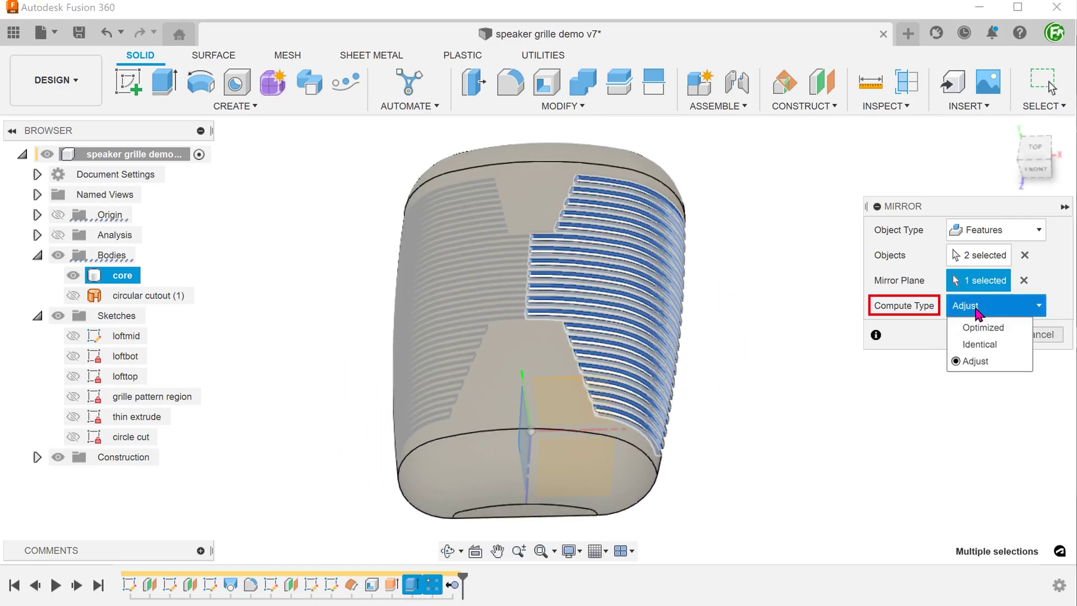
click(1017, 332)
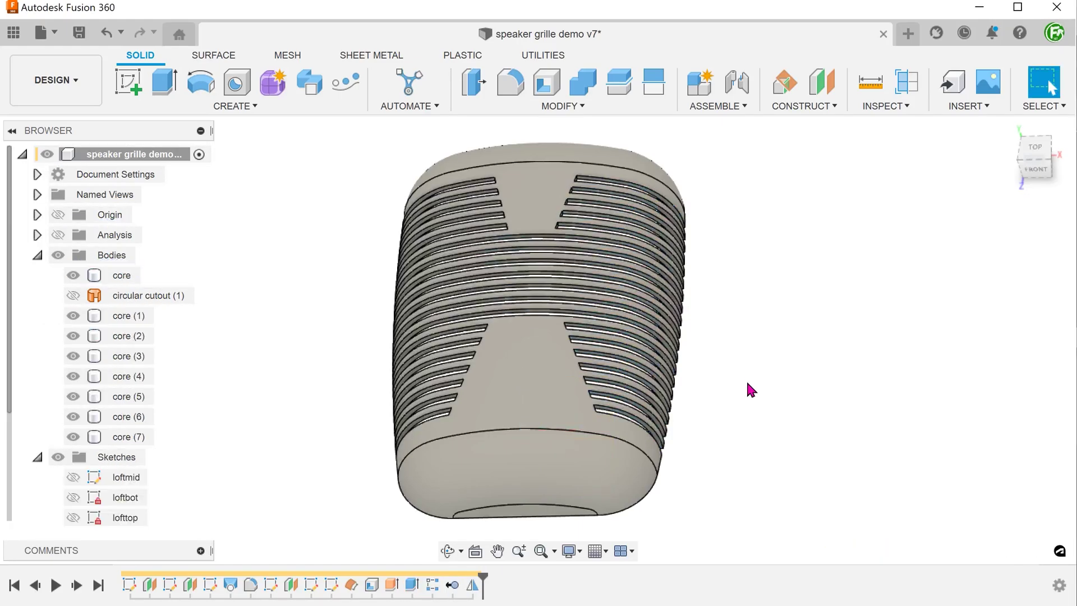
Start a fillet for the grille slots and set its type to Rule Fillet
scroll(238, 330, up, 3)
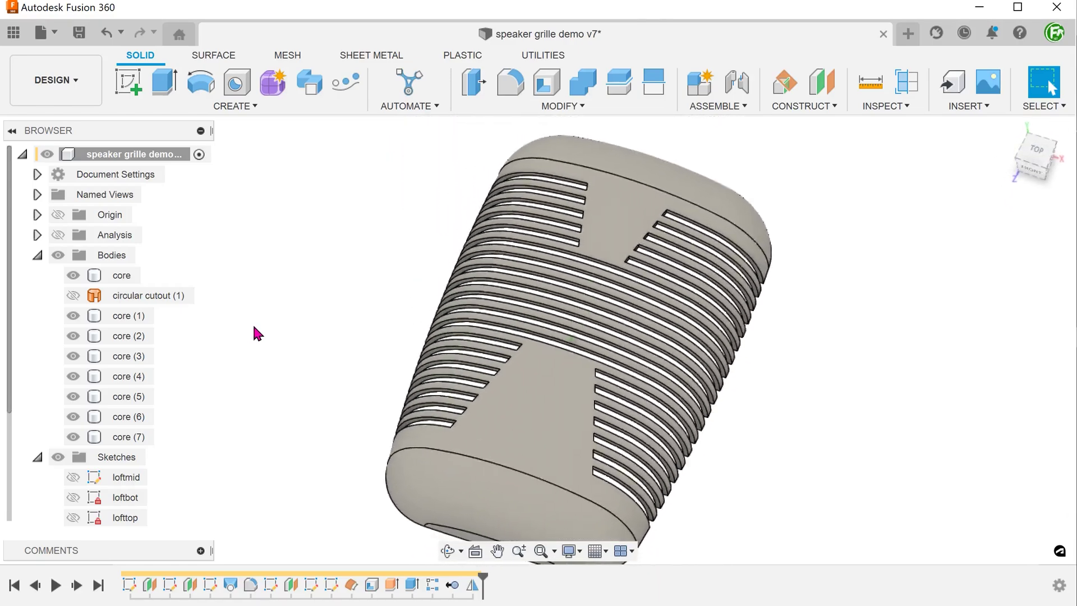
click(1008, 129)
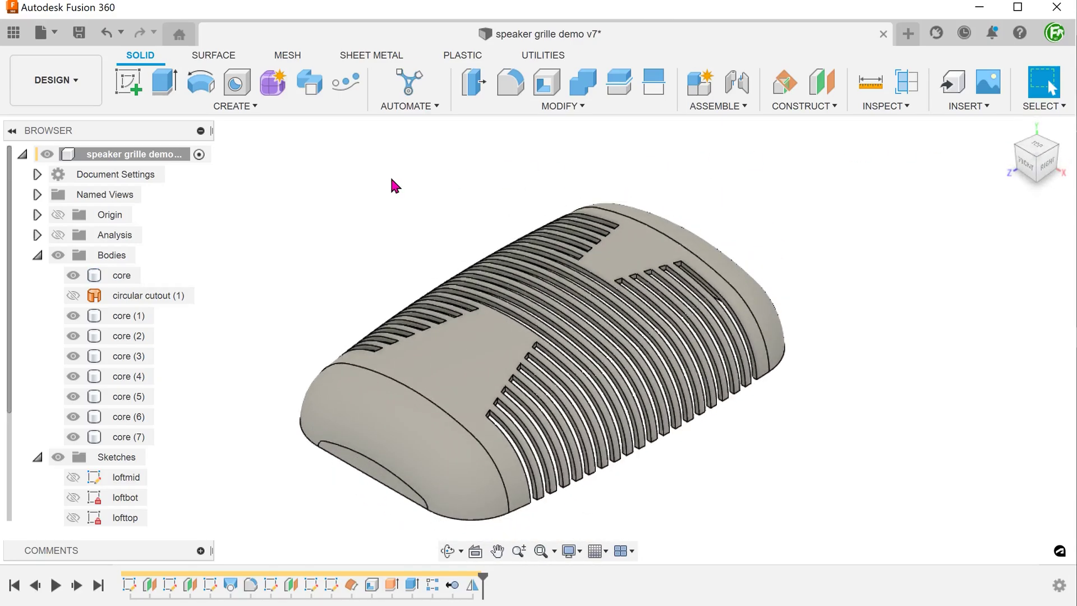
key(f)
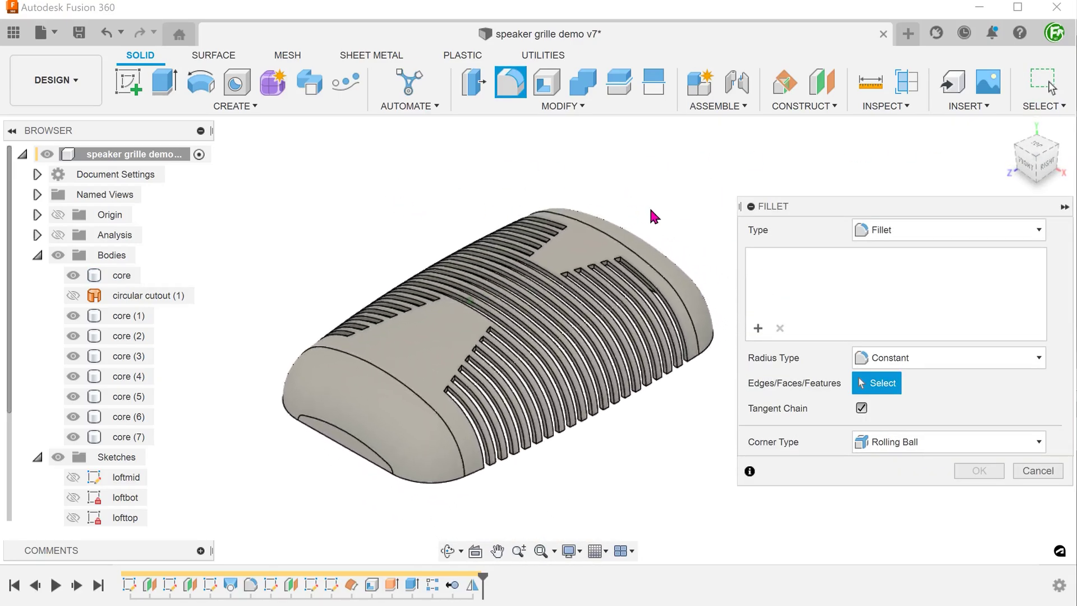
drag(739, 206, 773, 206)
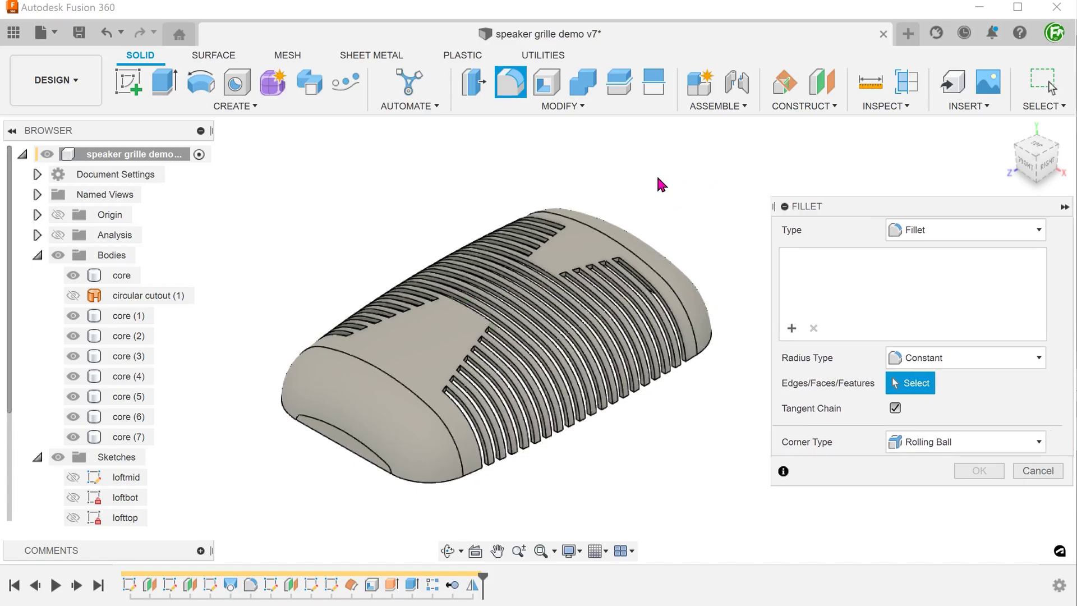
scroll(709, 286, up, 10)
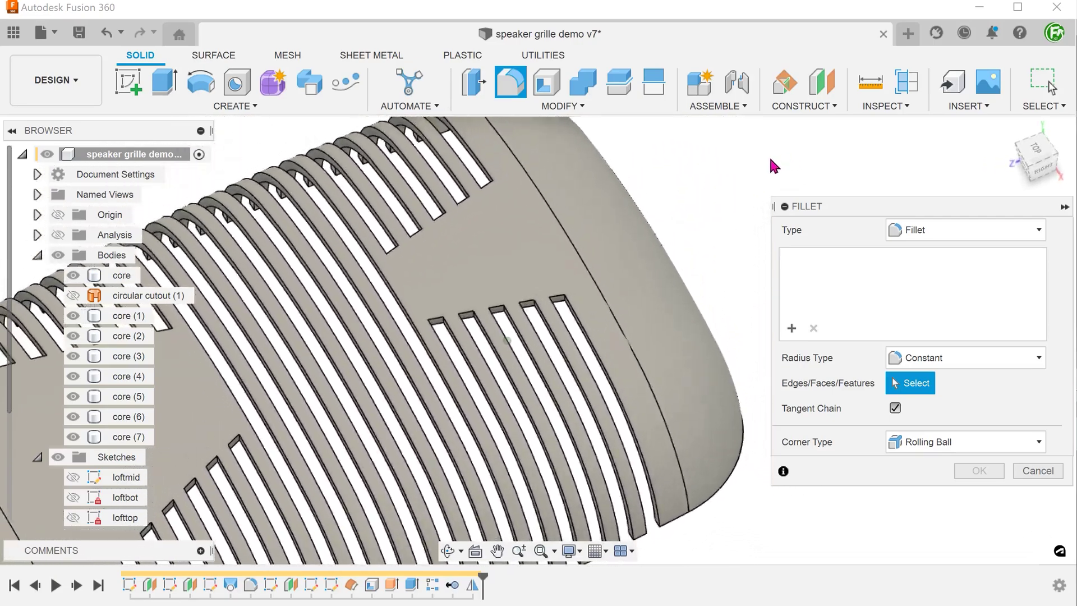
shift+middle_drag(715, 183, 684, 175)
click(954, 230)
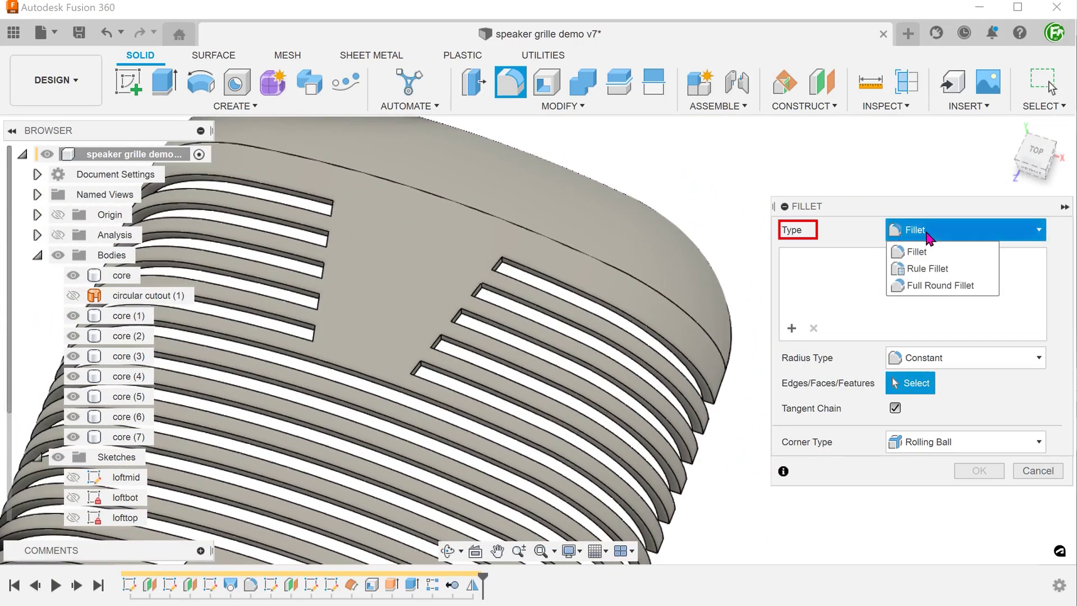
click(948, 268)
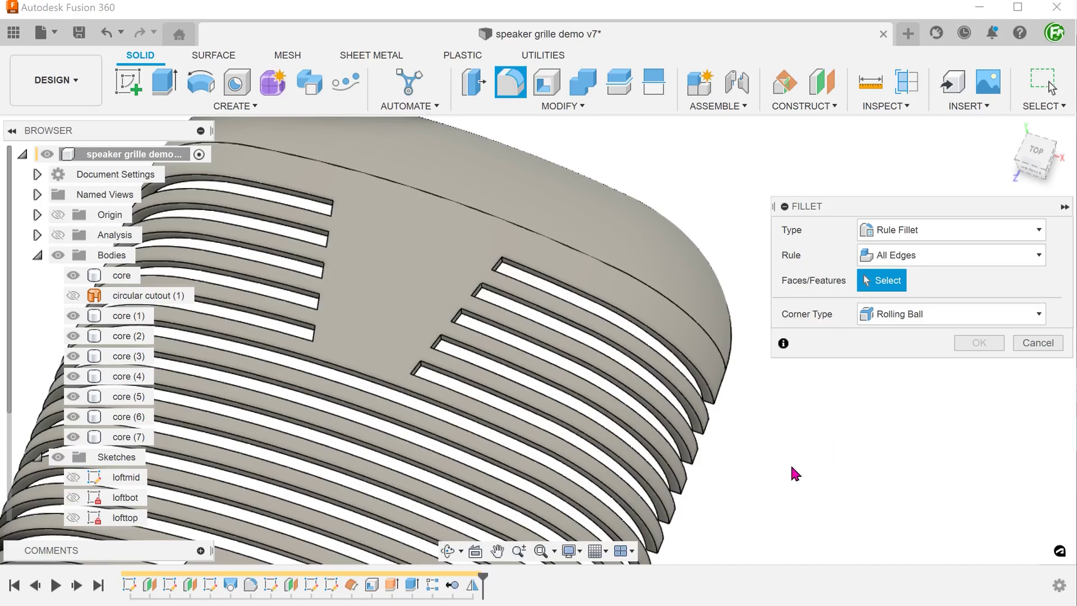
Choose the slot cut, its rectangular pattern and the mirror as the rule fillet's features, and set the topology to Fillets Only
click(413, 585)
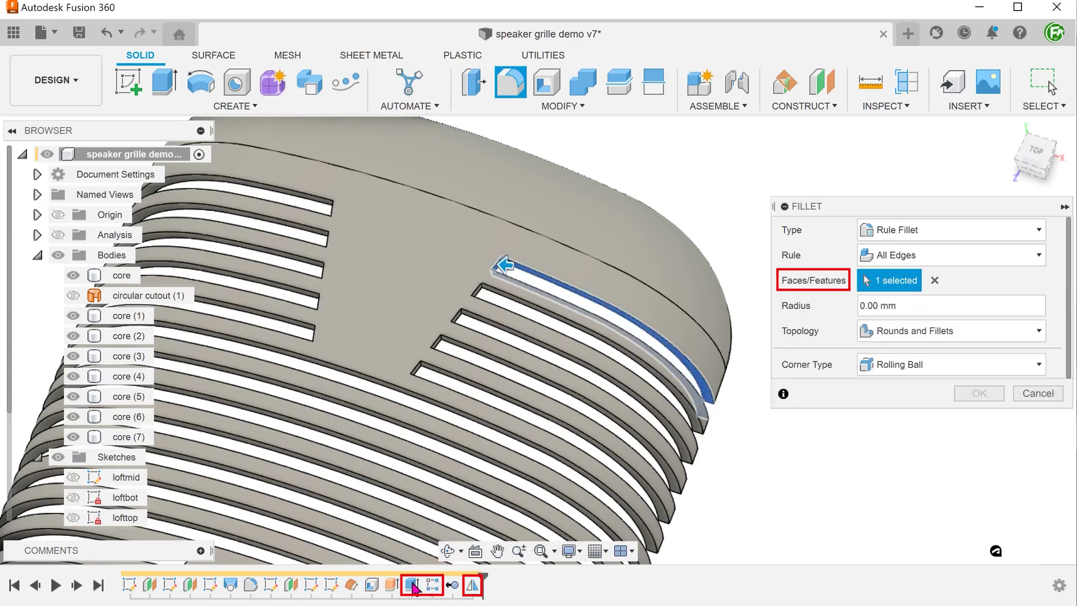
click(432, 585)
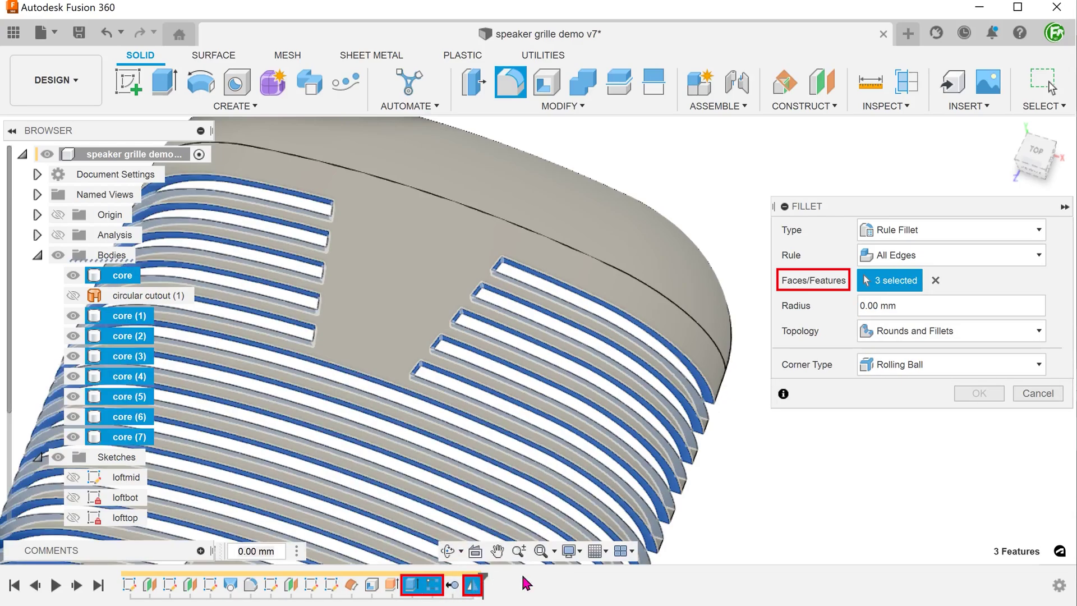
scroll(823, 476, down, 2)
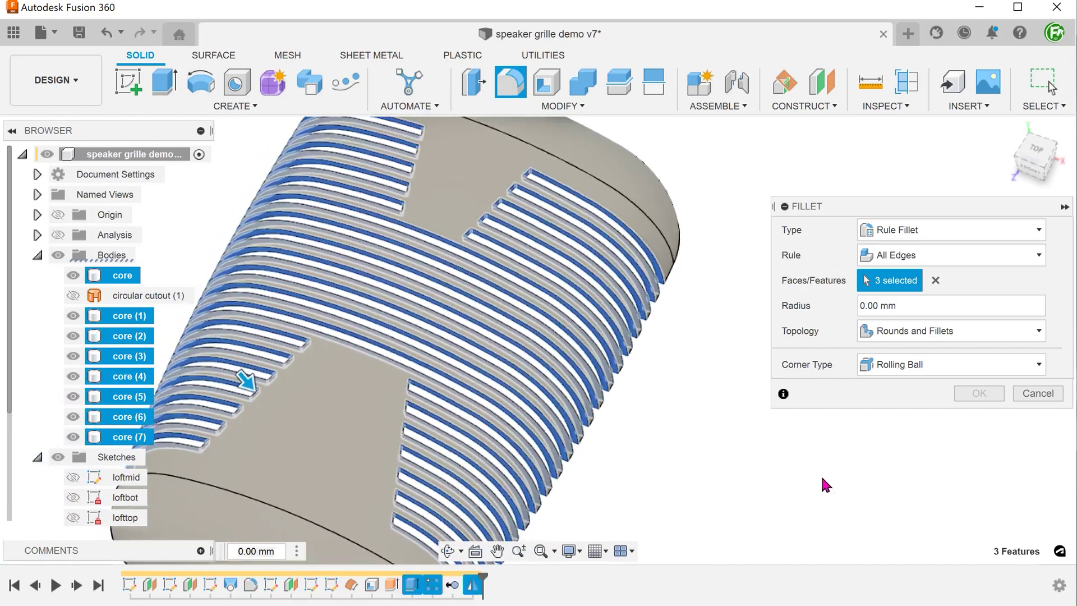
click(960, 337)
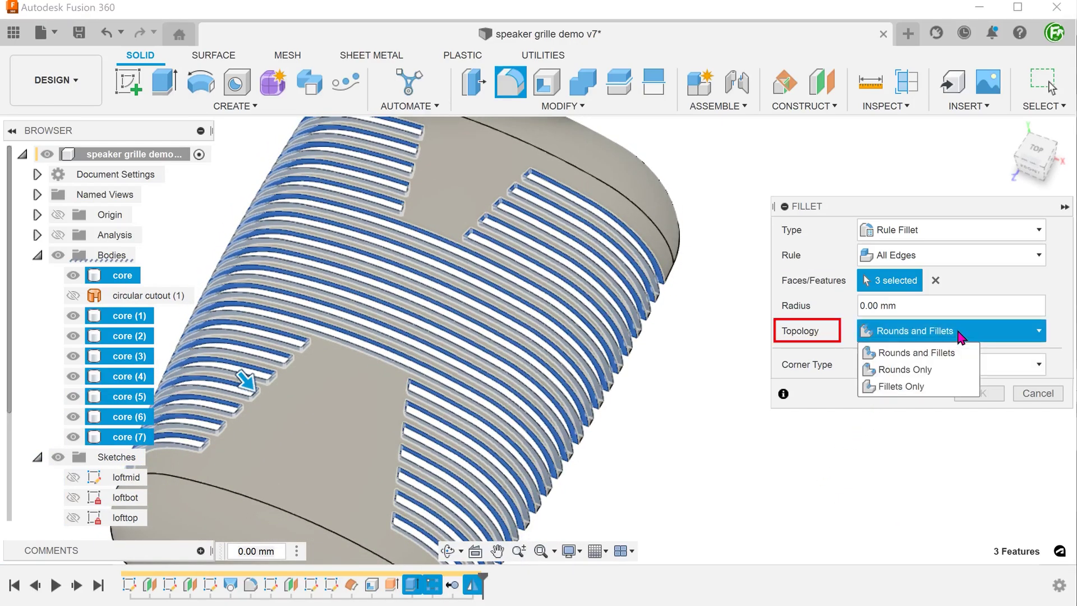
click(936, 394)
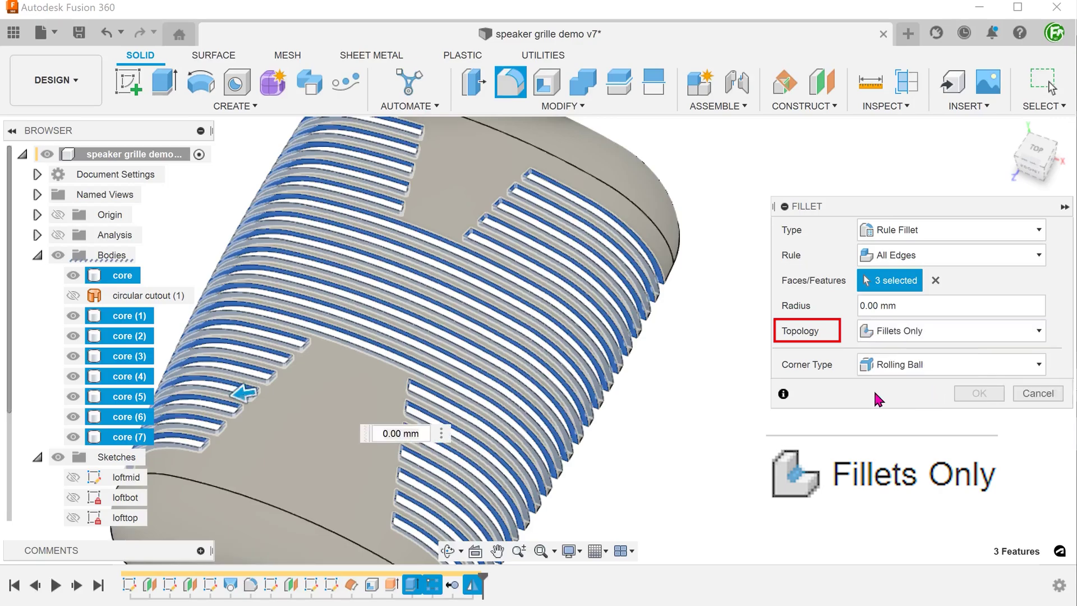
Set the rule fillet's radius to 1.5 mm and create it on the grille slots
click(853, 308)
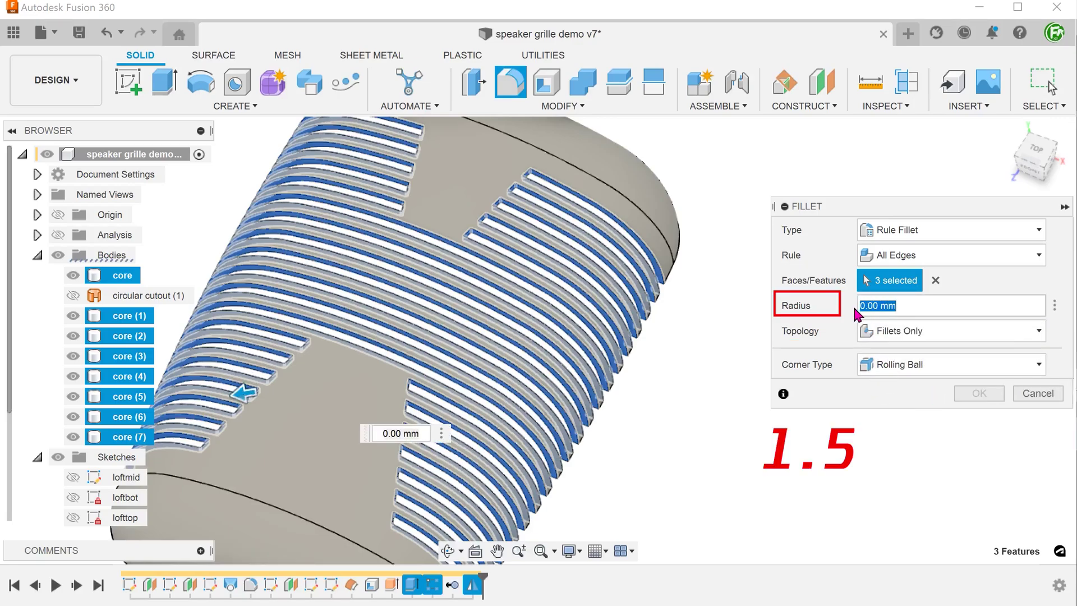
text(1.5)
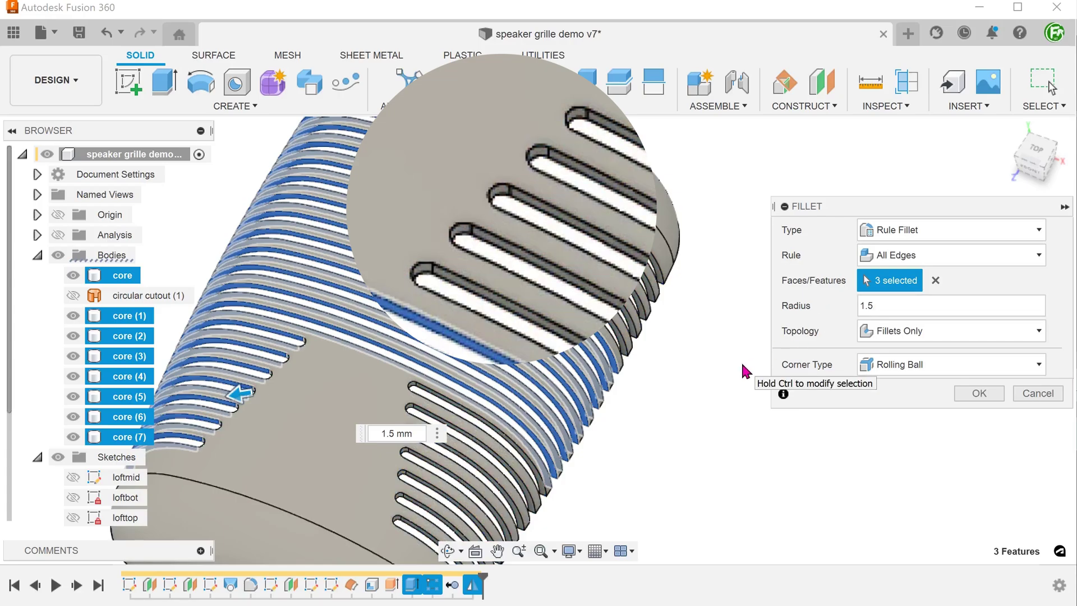
click(966, 397)
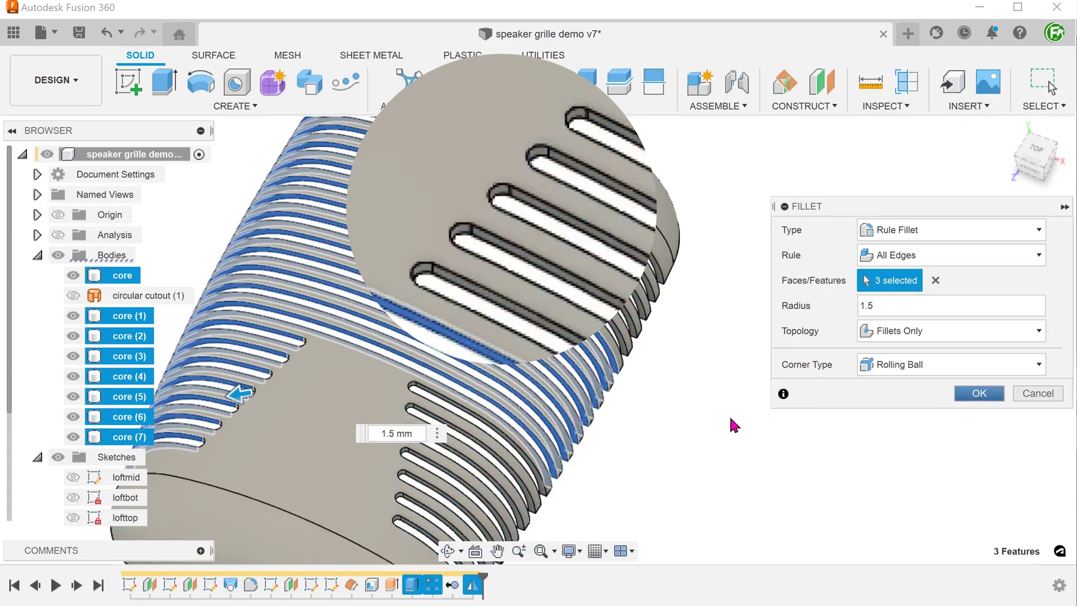
Examine the rounded slot ends and the long outer edges of the grille slots from several angles
shift+middle_drag(711, 420, 744, 272)
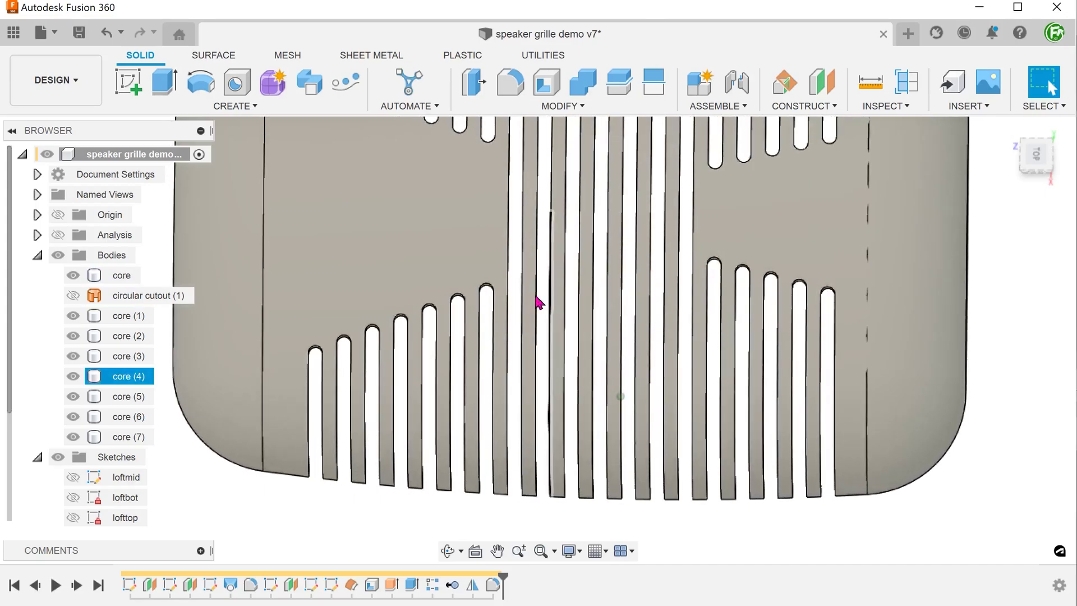
shift+middle_drag(461, 299, 844, 525)
click(1008, 128)
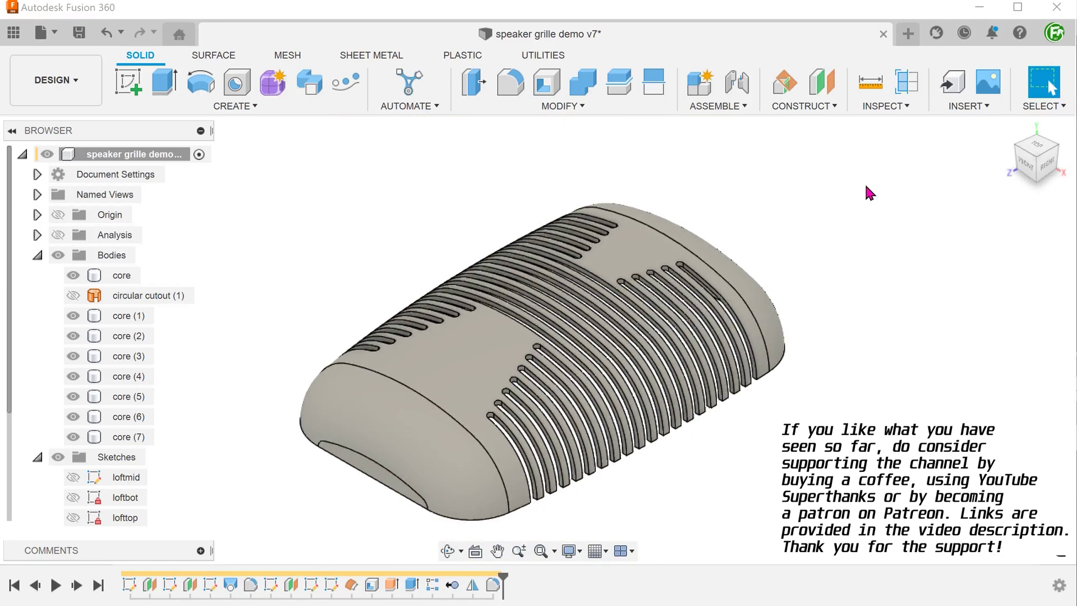
scroll(864, 388, up, 10)
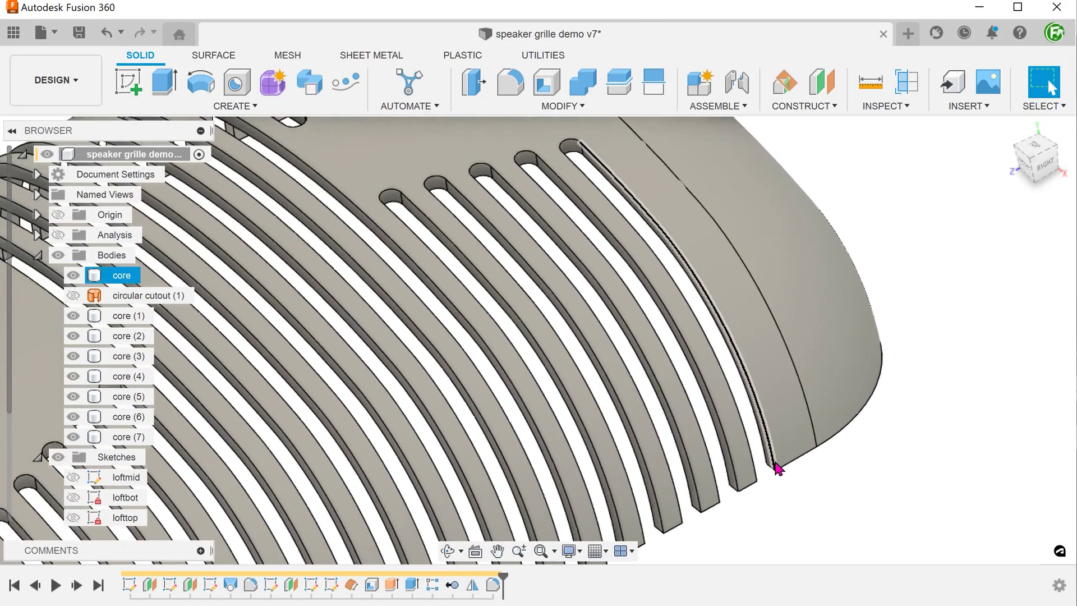
click(774, 465)
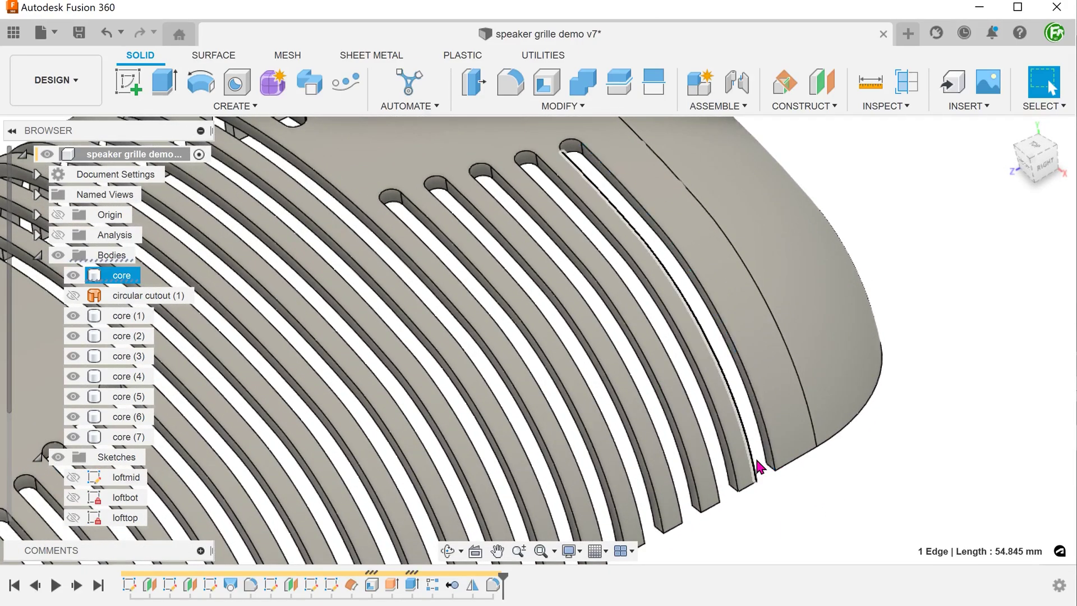
click(733, 457)
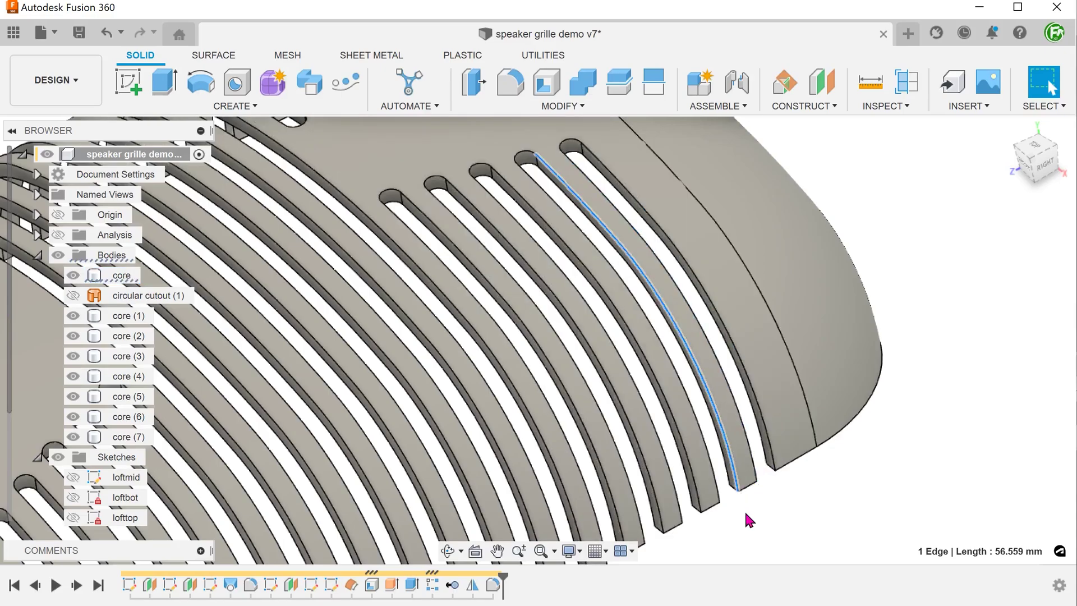
click(716, 504)
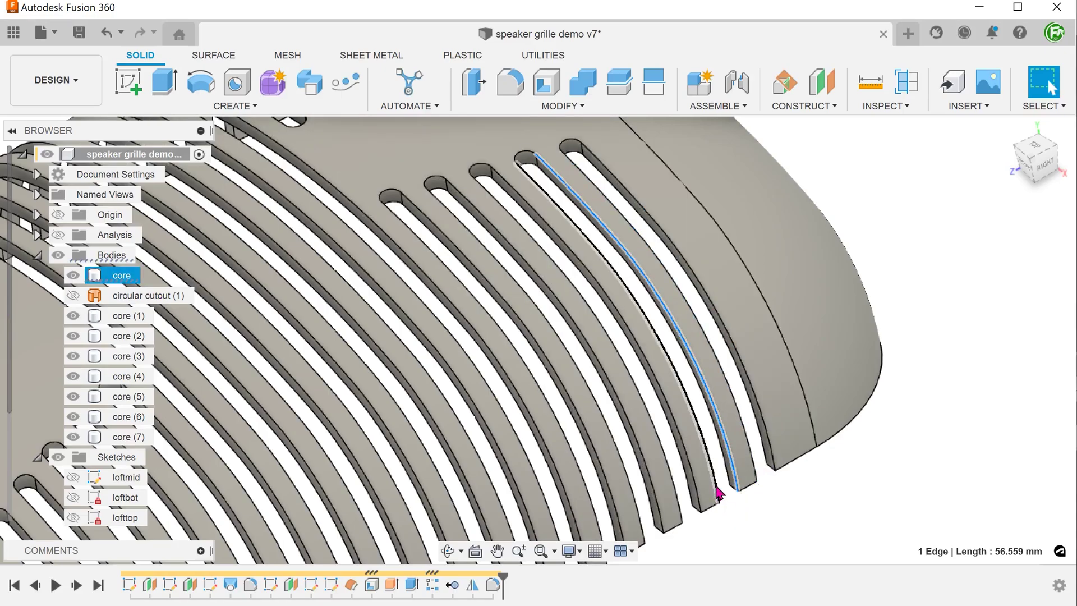
click(769, 510)
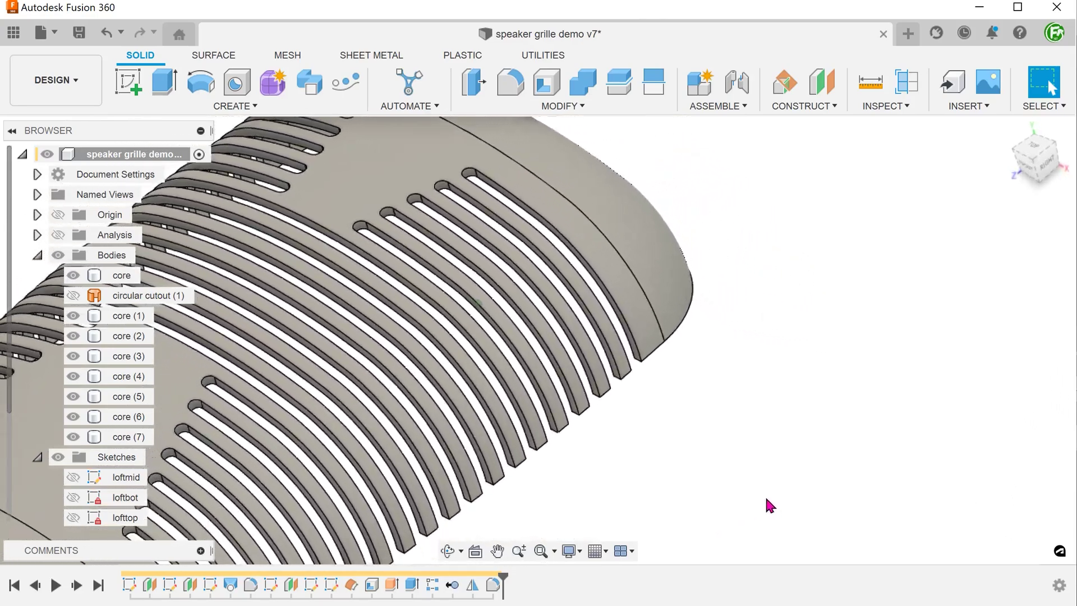
Start a second rule fillet with the slot cut, its rectangular pattern, the mirror and the first slot fillet as its features
key(f)
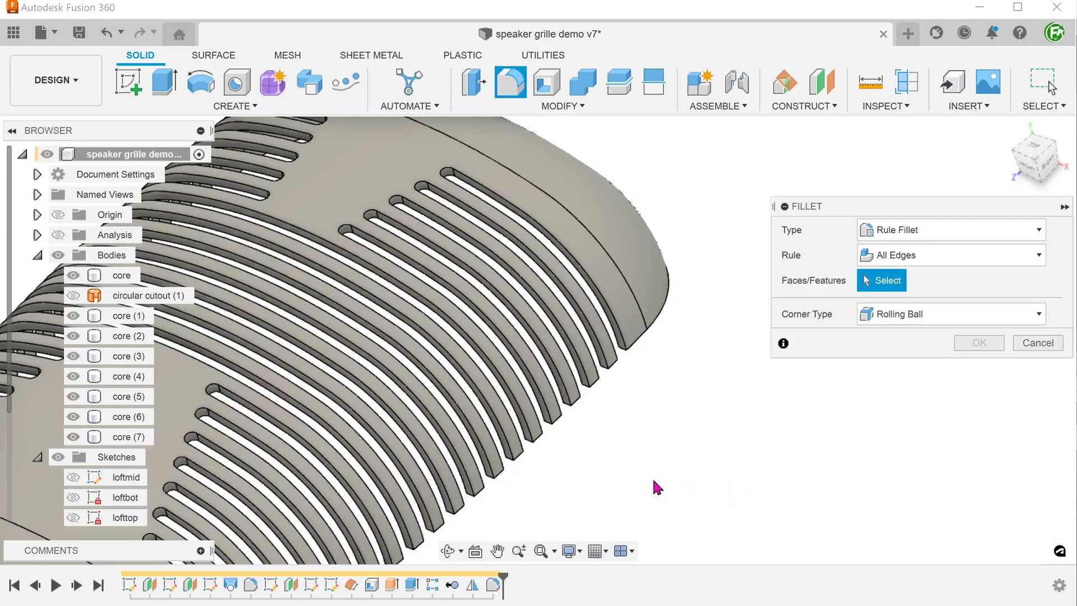
click(412, 588)
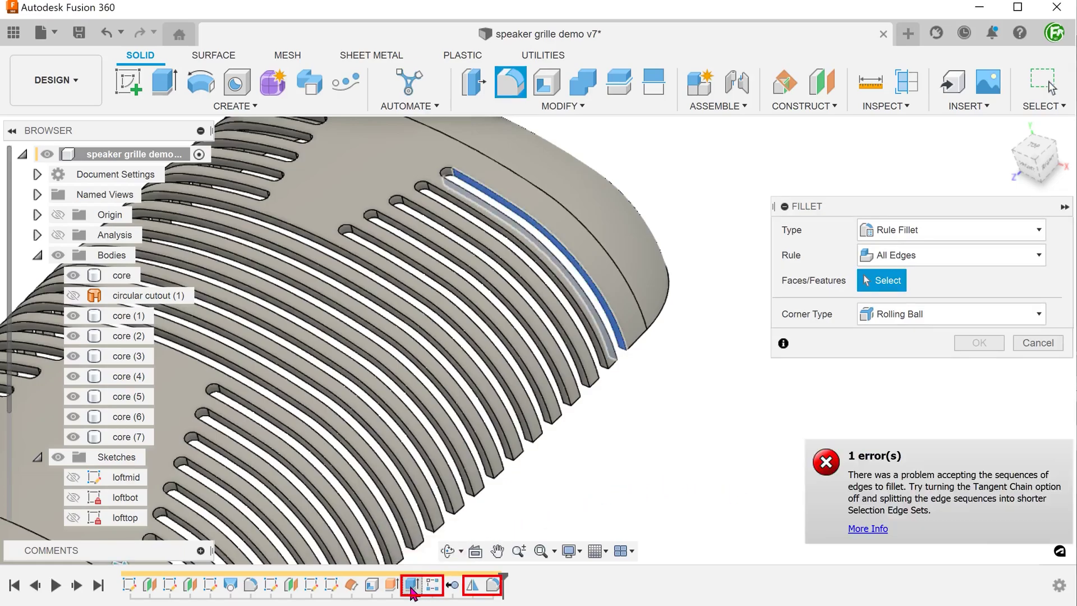
click(432, 587)
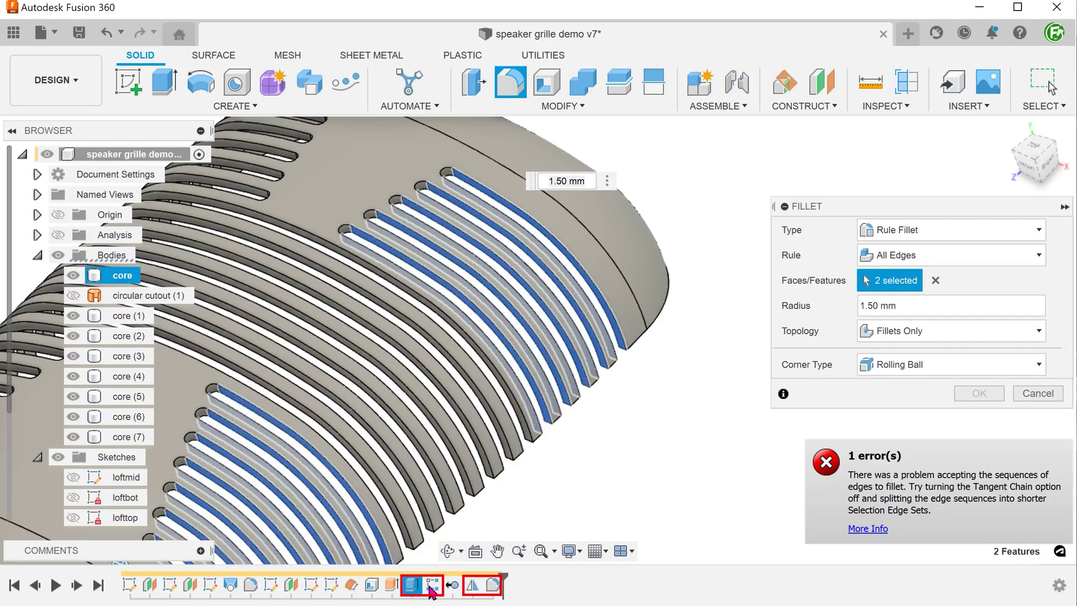
click(472, 587)
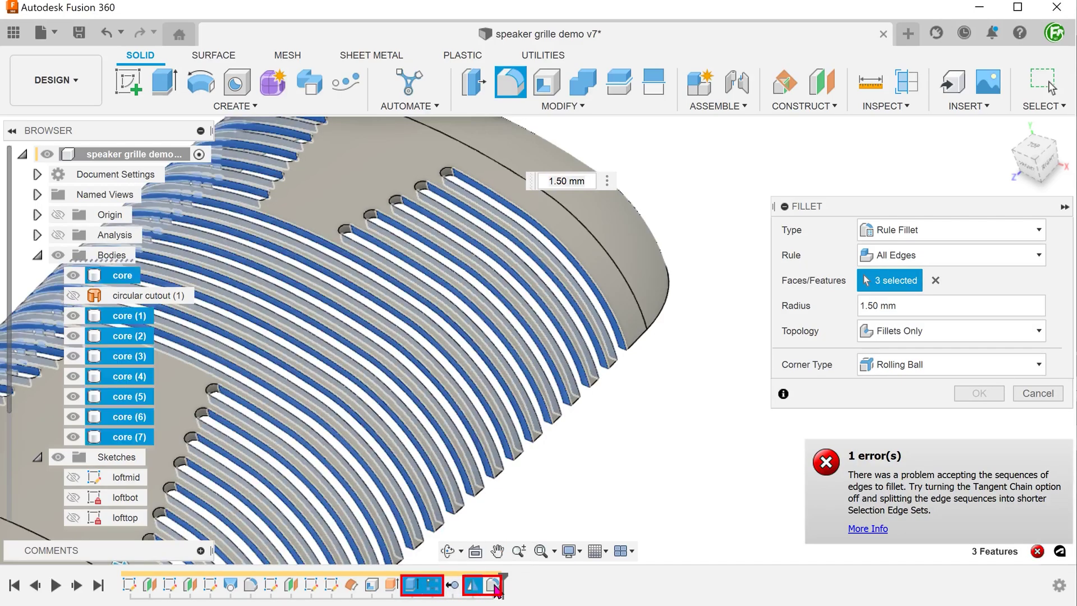
click(493, 586)
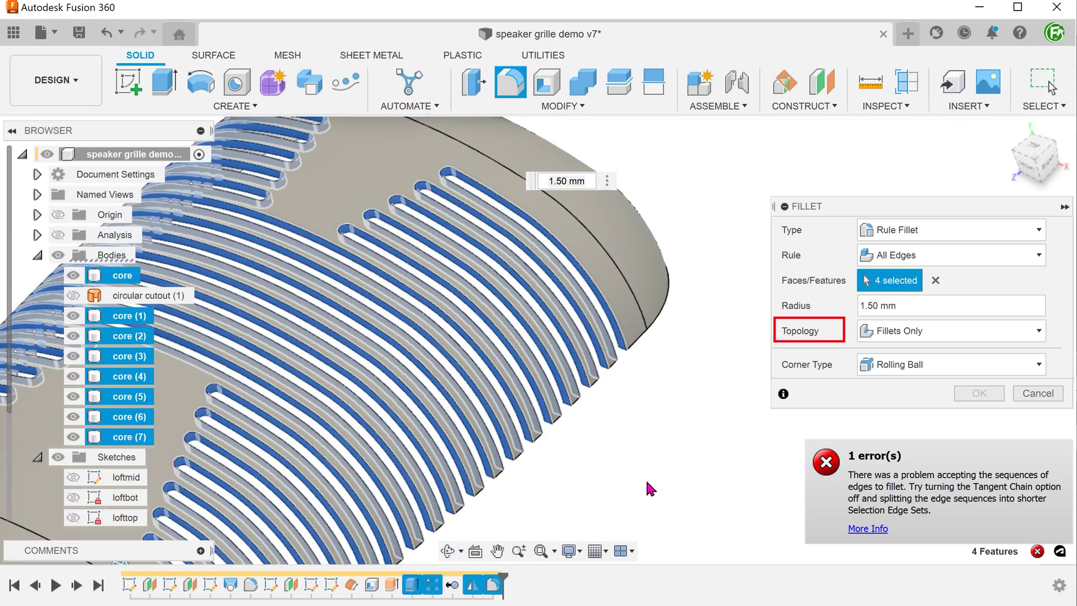
Set the second rule fillet's topology to Rounds Only with a 1 mm radius and create it
click(889, 336)
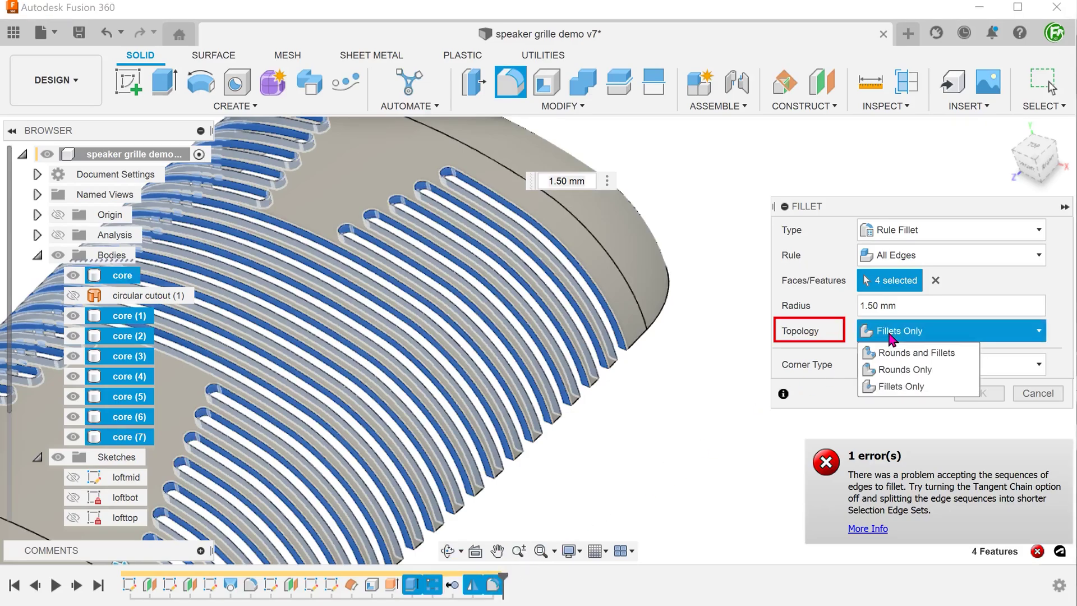
click(953, 370)
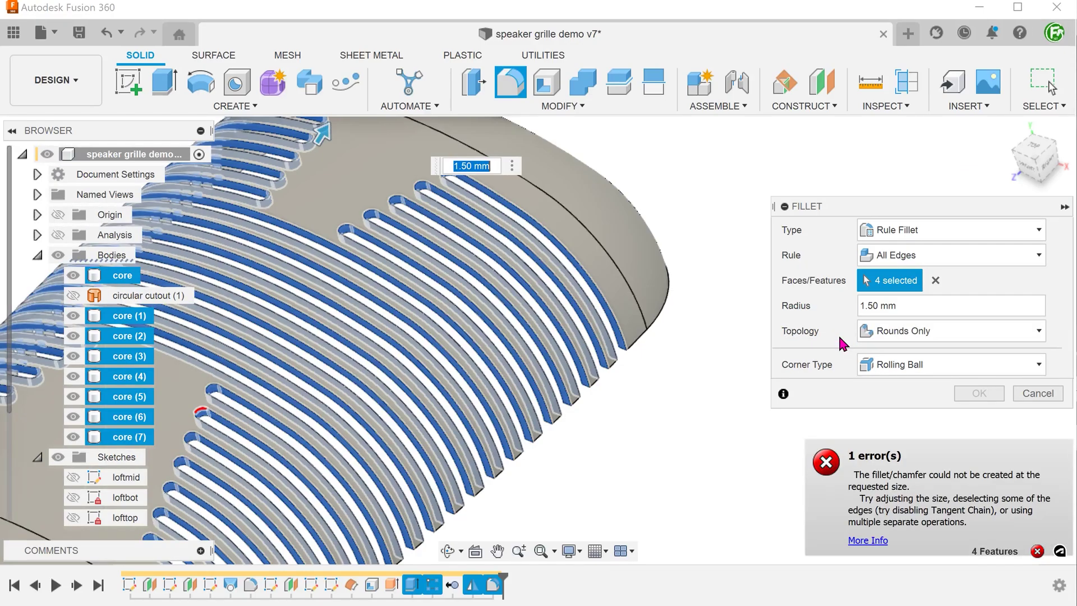
click(862, 308)
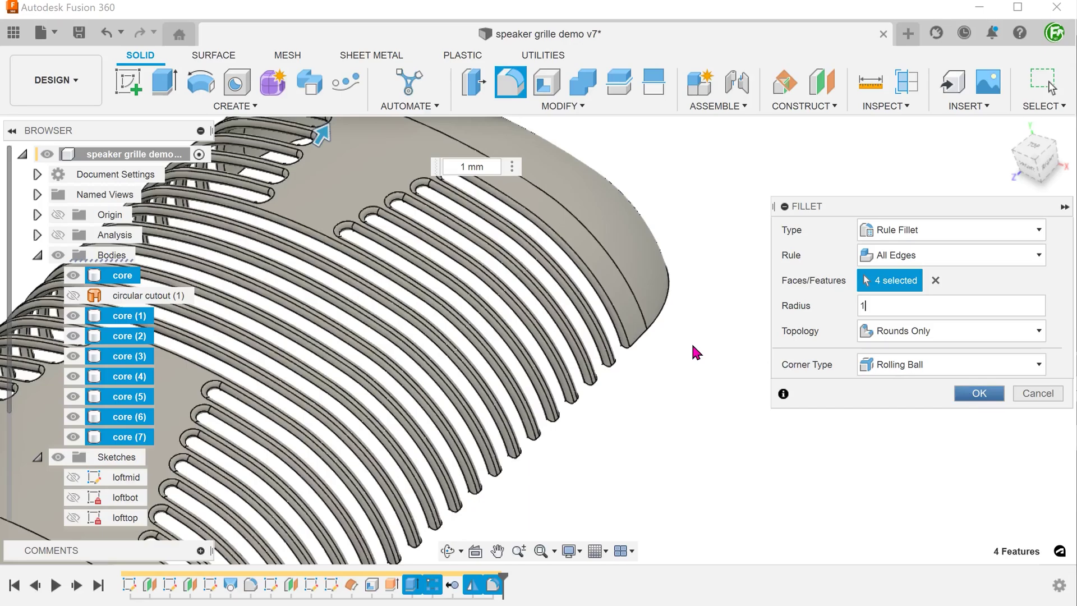
key(Return)
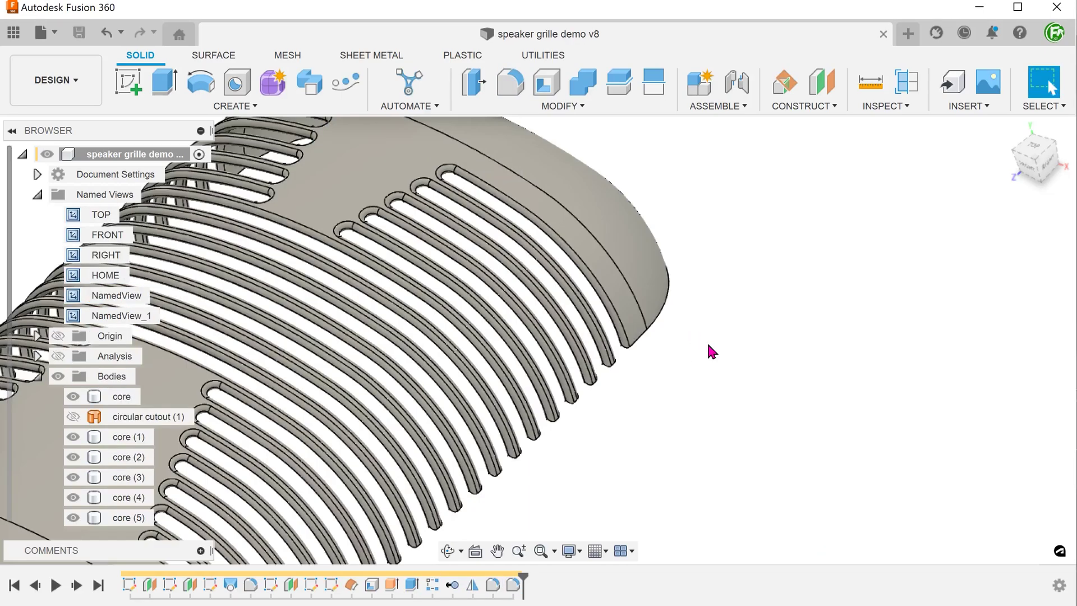
Edit the second rule fillet, change its rule to Between Faces/Features and clear the first set of selected features
shift+middle_drag(709, 352, 853, 259)
click(705, 426)
click(677, 428)
scroll(695, 439, down, 4)
click(998, 140)
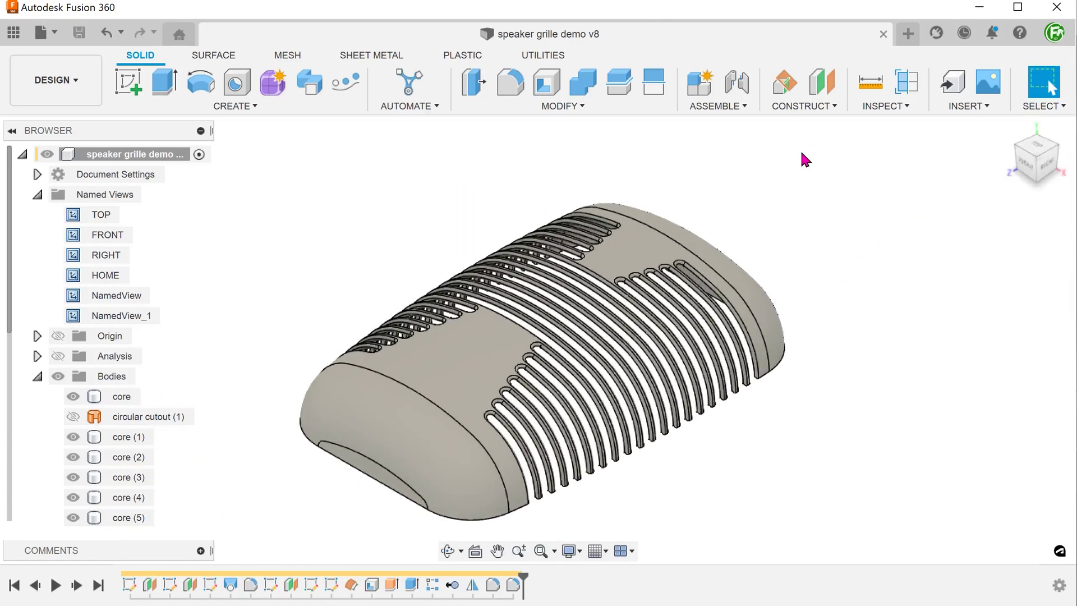
double_click(512, 587)
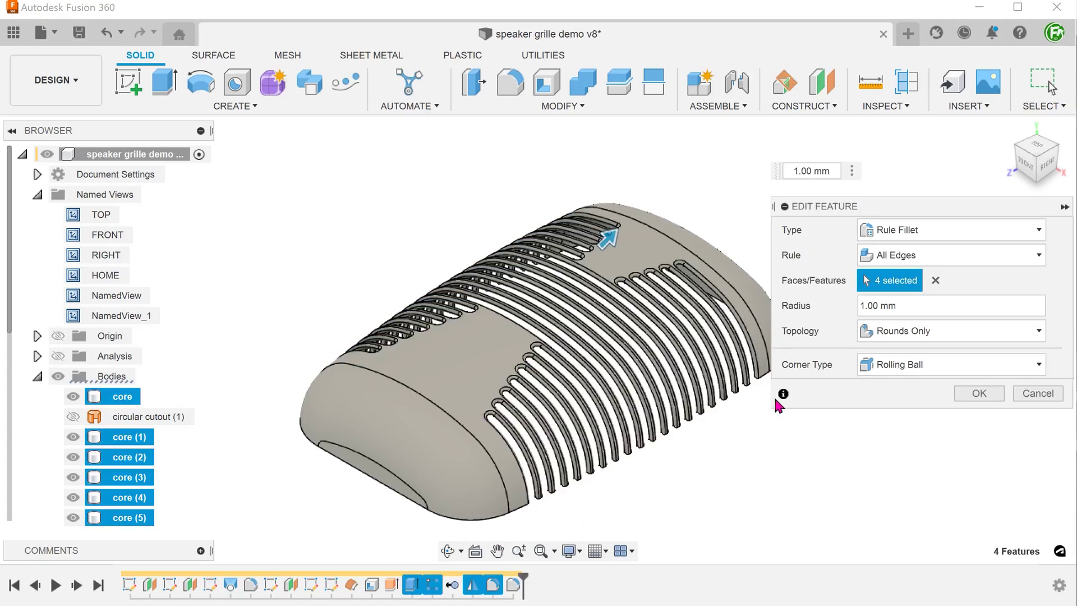
click(961, 262)
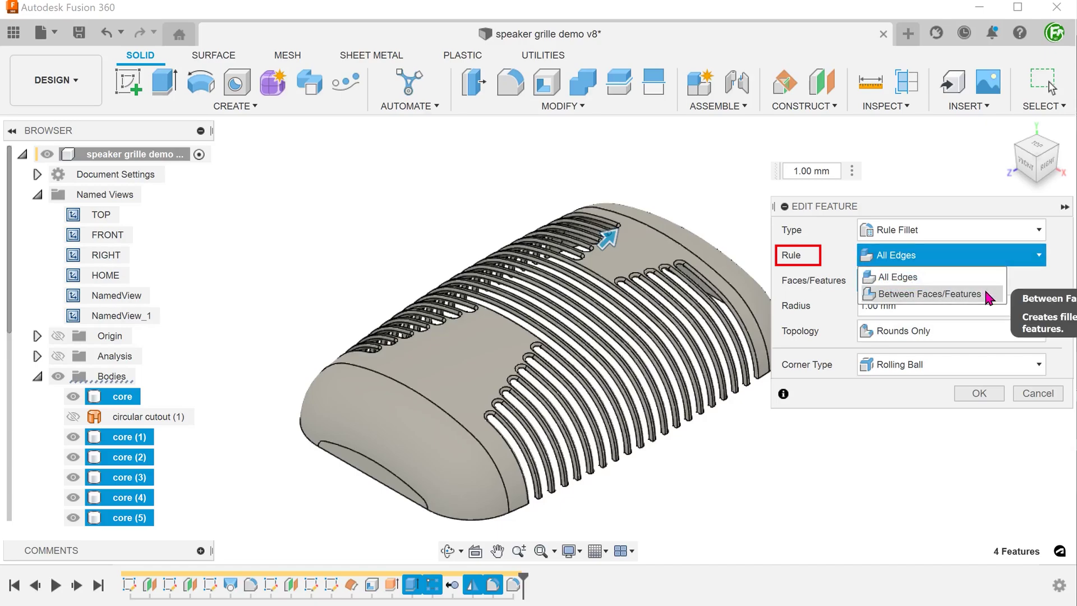
click(954, 294)
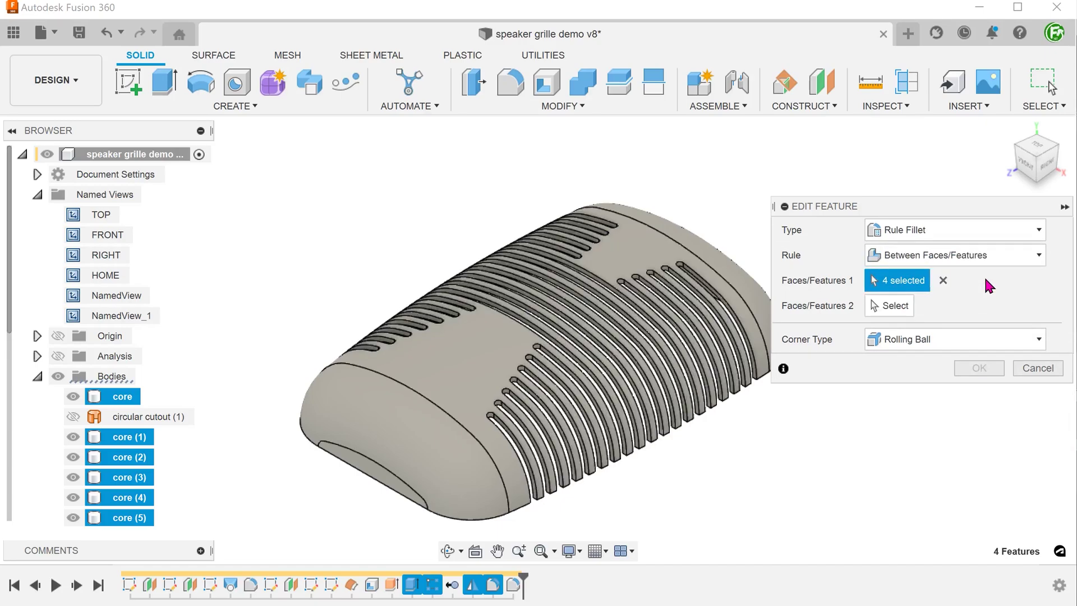
click(943, 281)
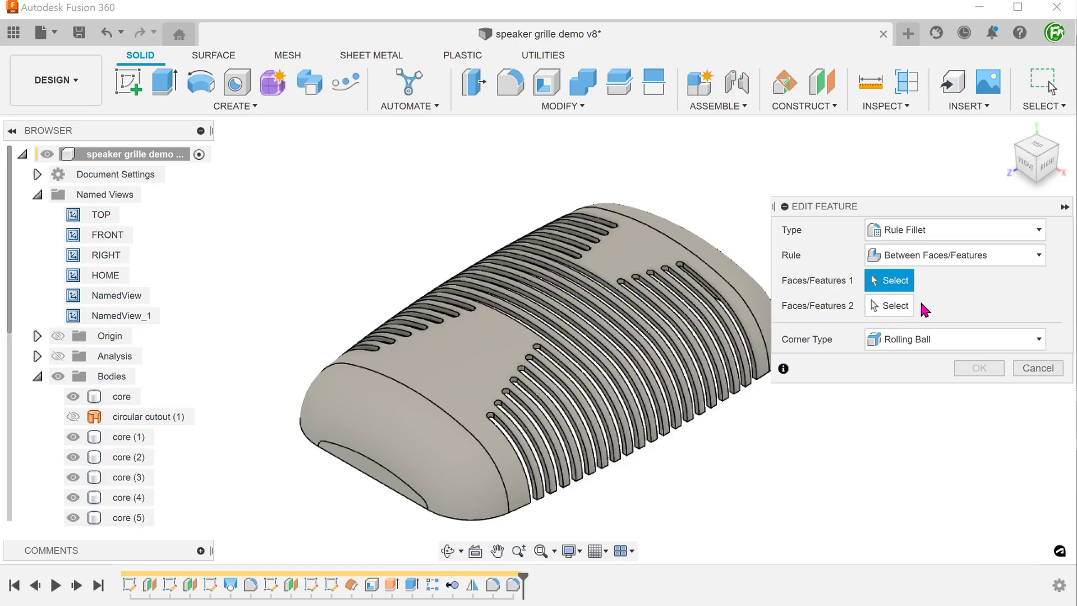
Select the housing's two large outer faces and the outer faces of the six middle grille strips as Faces/Features 1
shift+middle_drag(788, 435, 752, 456)
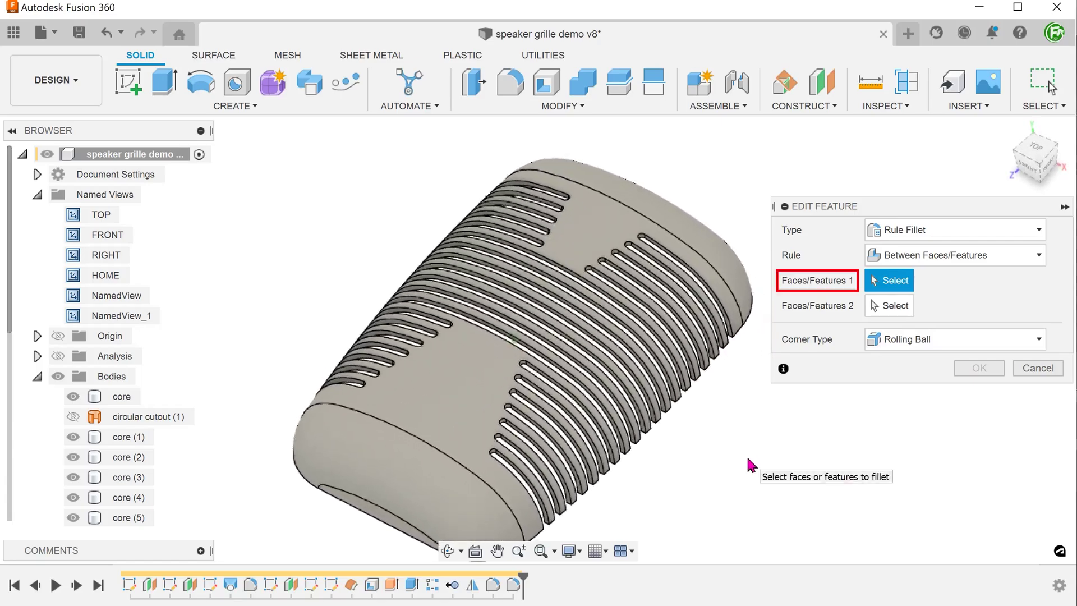
click(585, 243)
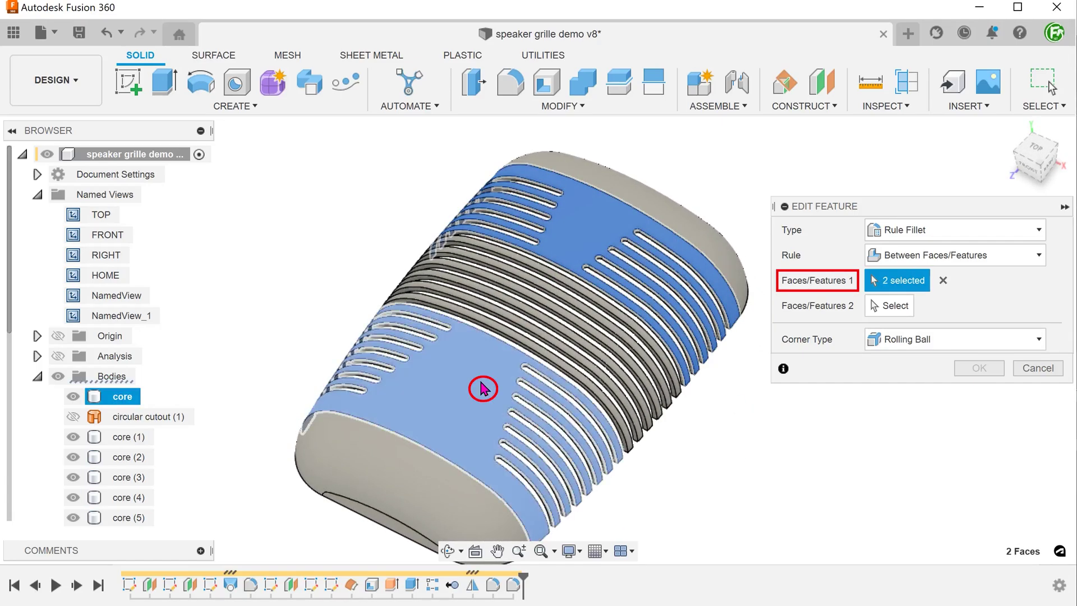
shift+middle_drag(571, 420, 617, 517)
scroll(616, 515, up, 5)
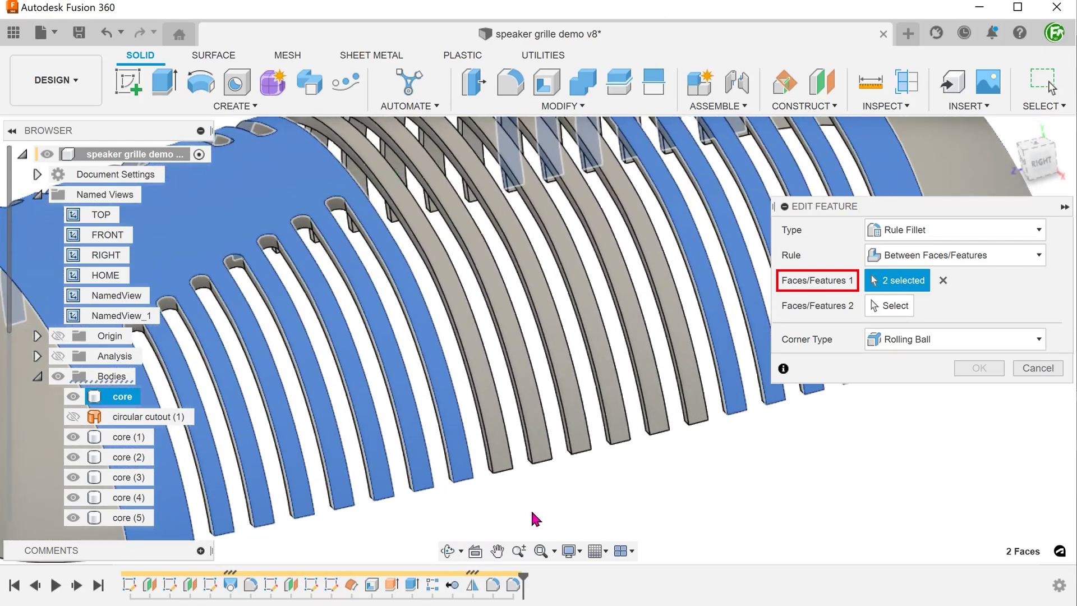
click(497, 457)
click(540, 449)
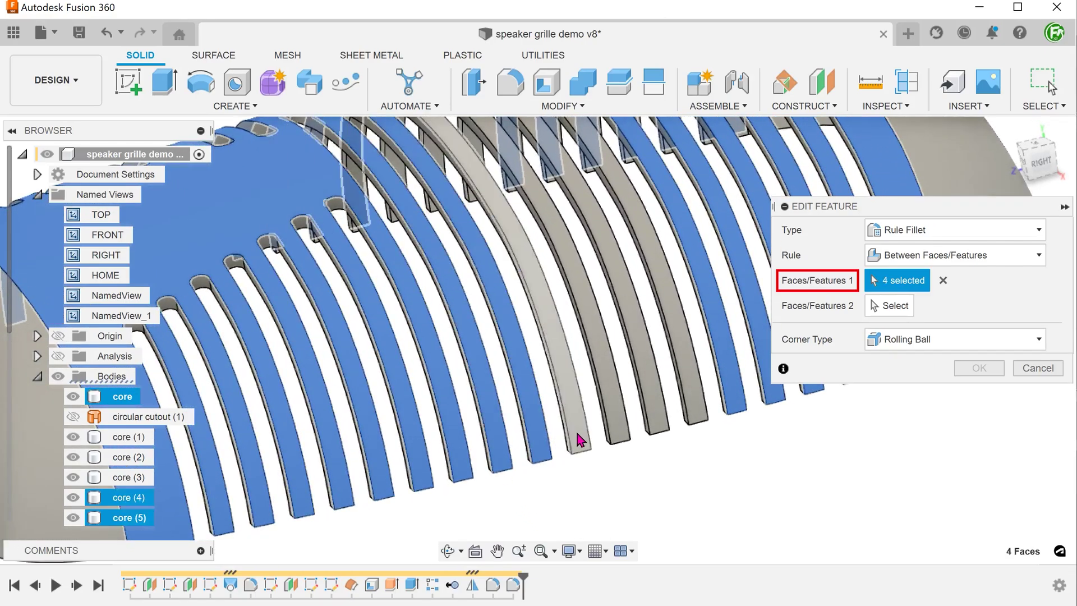
click(585, 438)
click(625, 429)
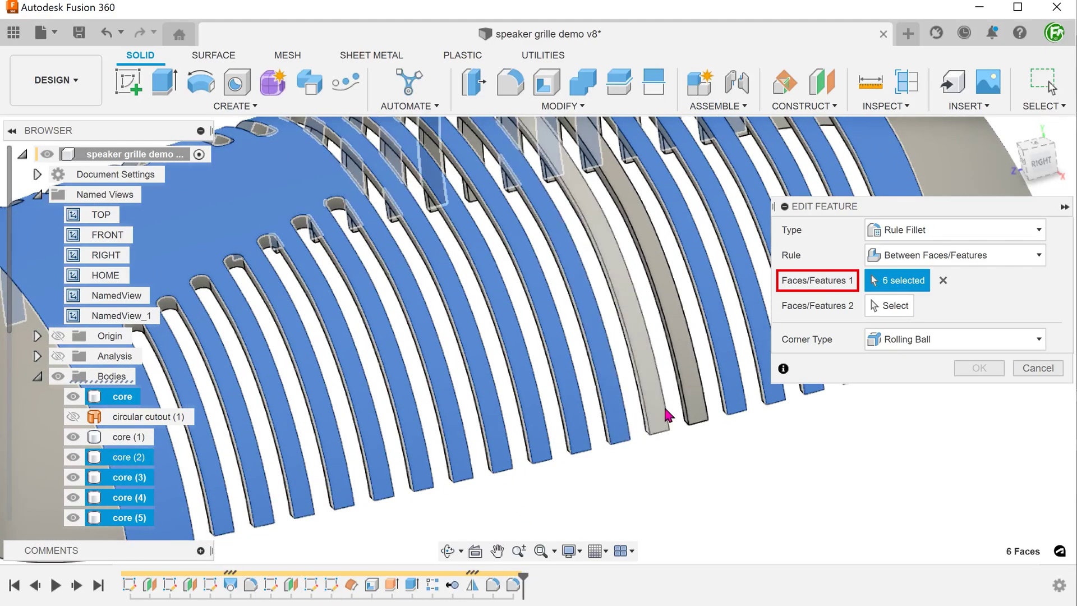
click(660, 414)
click(690, 403)
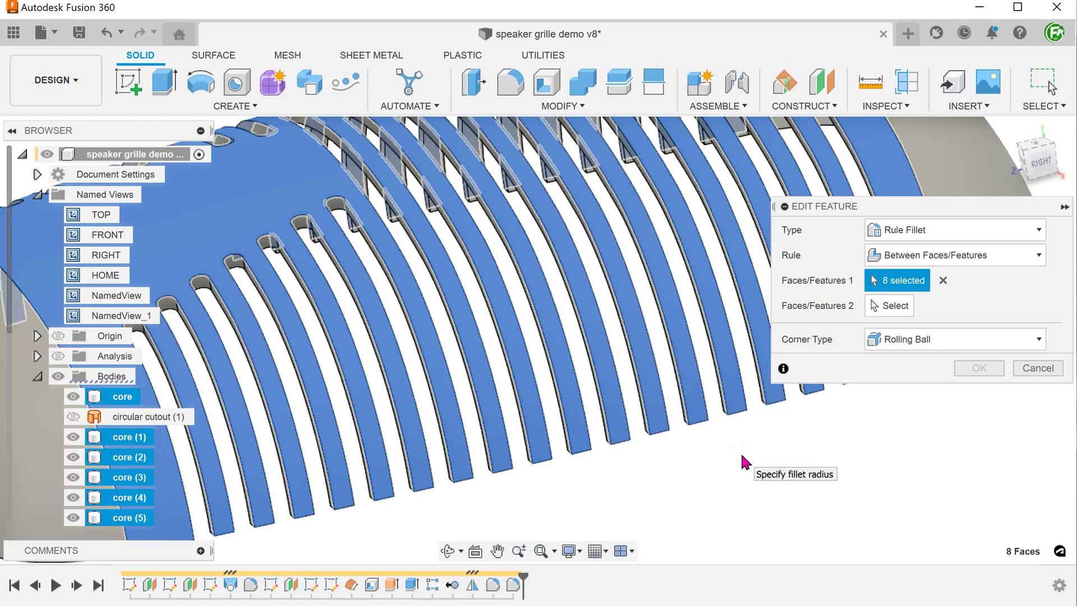
Choose the slot cut, its rectangular pattern and the mirror as Faces/Features 2, accept the fillet edit and inspect the grille's inner side
click(887, 310)
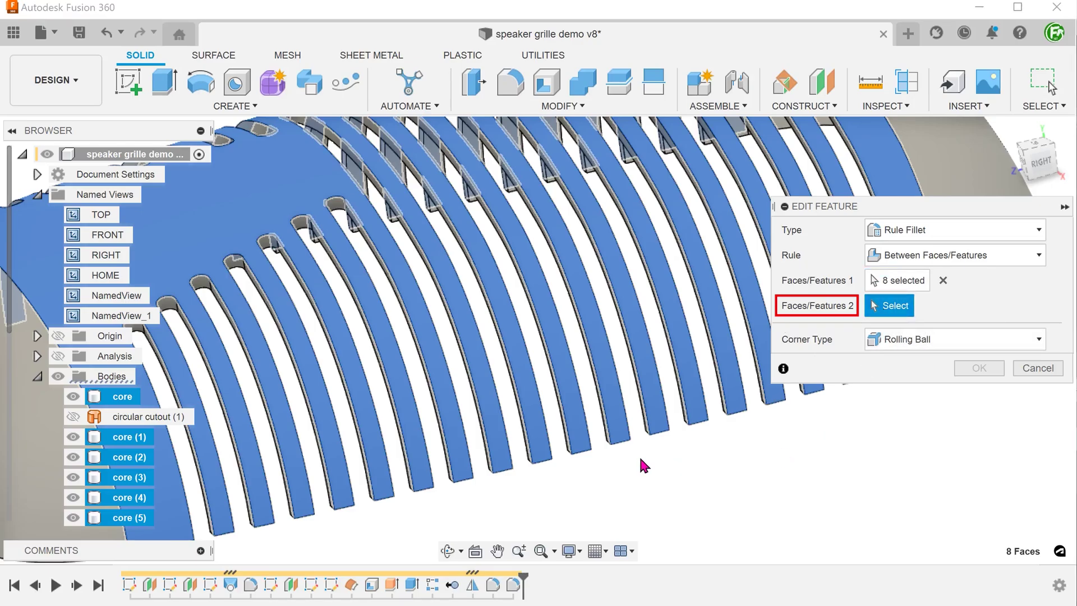
click(414, 586)
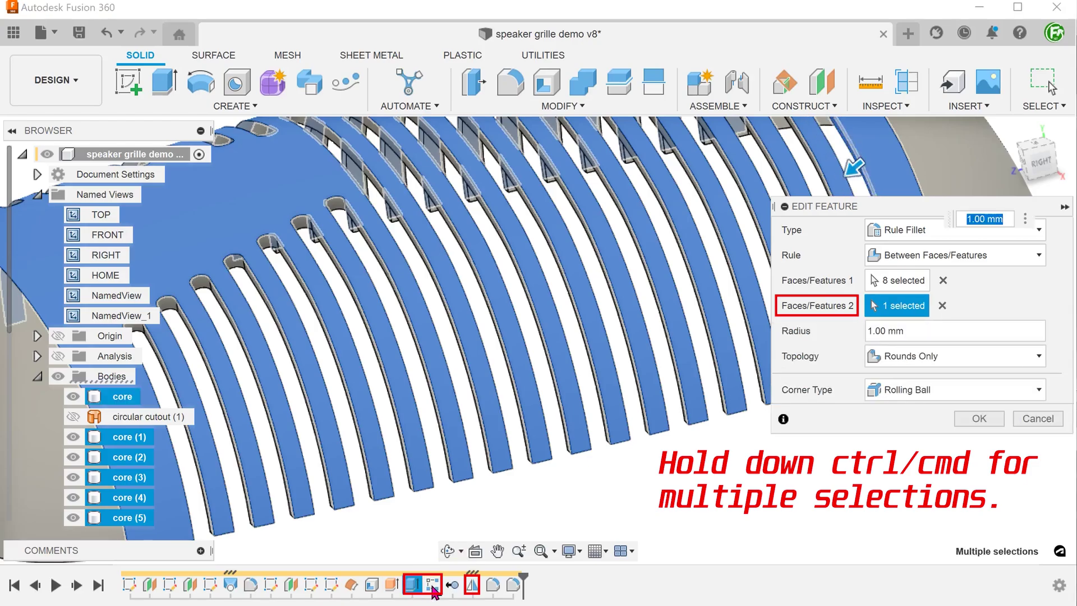
ctrl+click(472, 591)
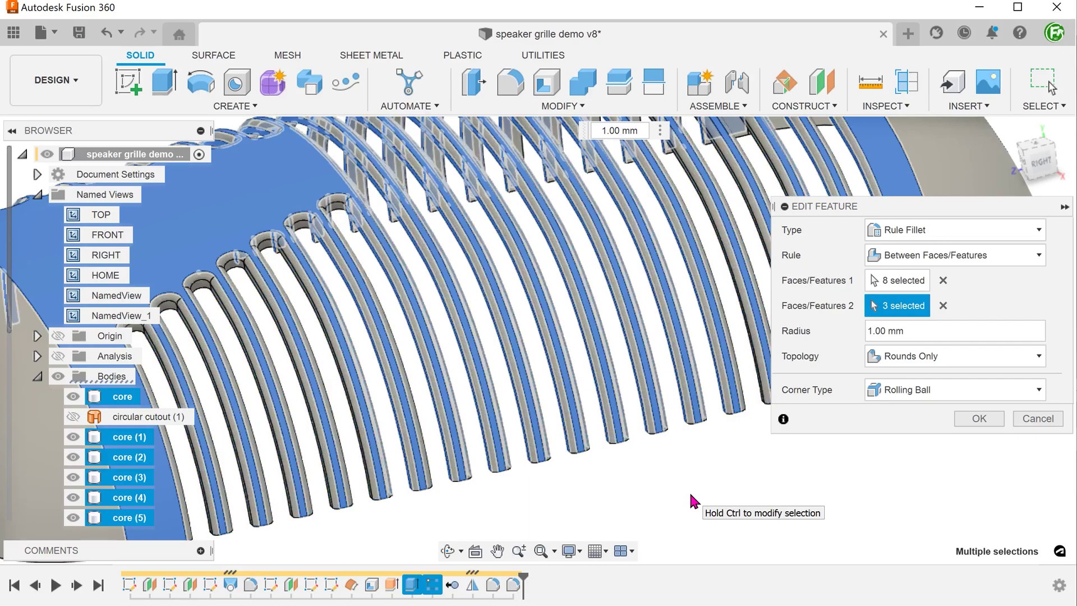
click(976, 421)
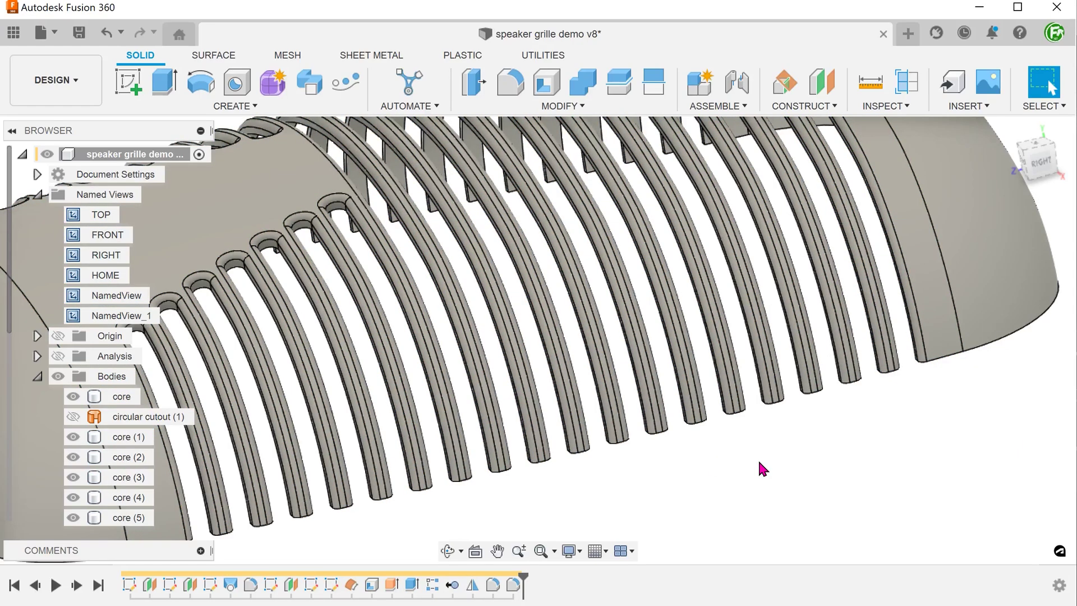
scroll(759, 462, down, 2)
shift+middle_drag(759, 462, 647, 244)
click(649, 251)
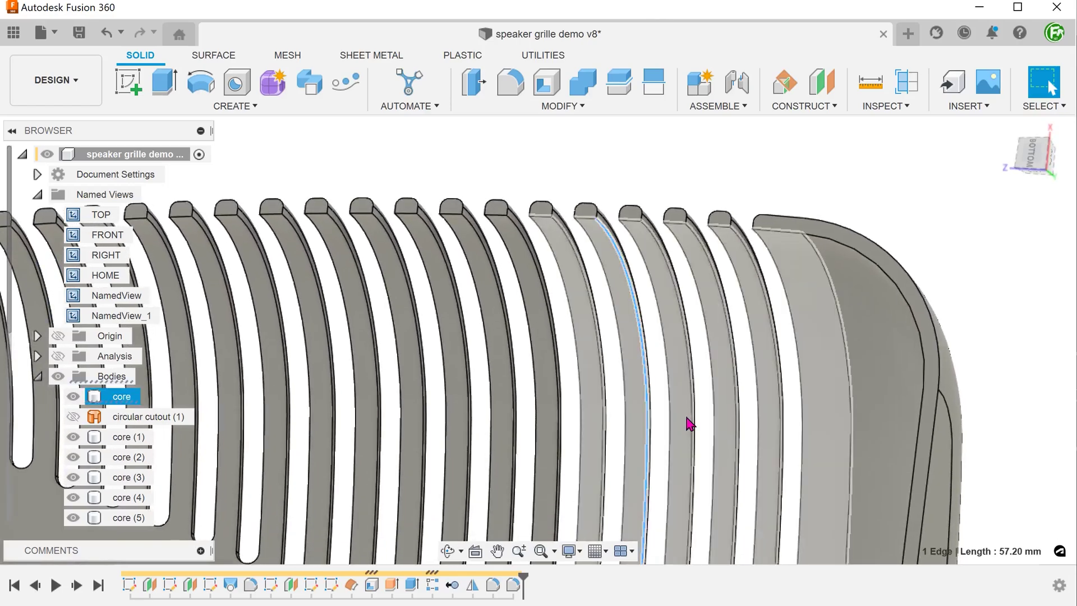
Inspect the filleted slot edges on the grille's inner side and restore the HOME named view
click(693, 424)
shift+middle_drag(694, 425, 196, 230)
click(746, 426)
click(746, 432)
double_click(106, 275)
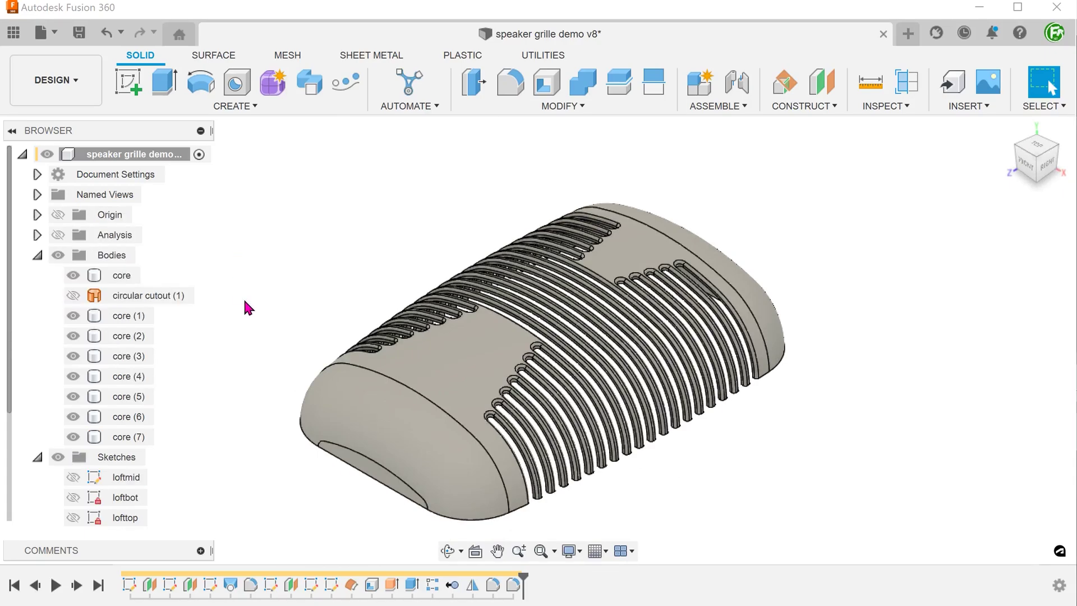
Make the hidden circular cutout (1) surface body visible
click(73, 296)
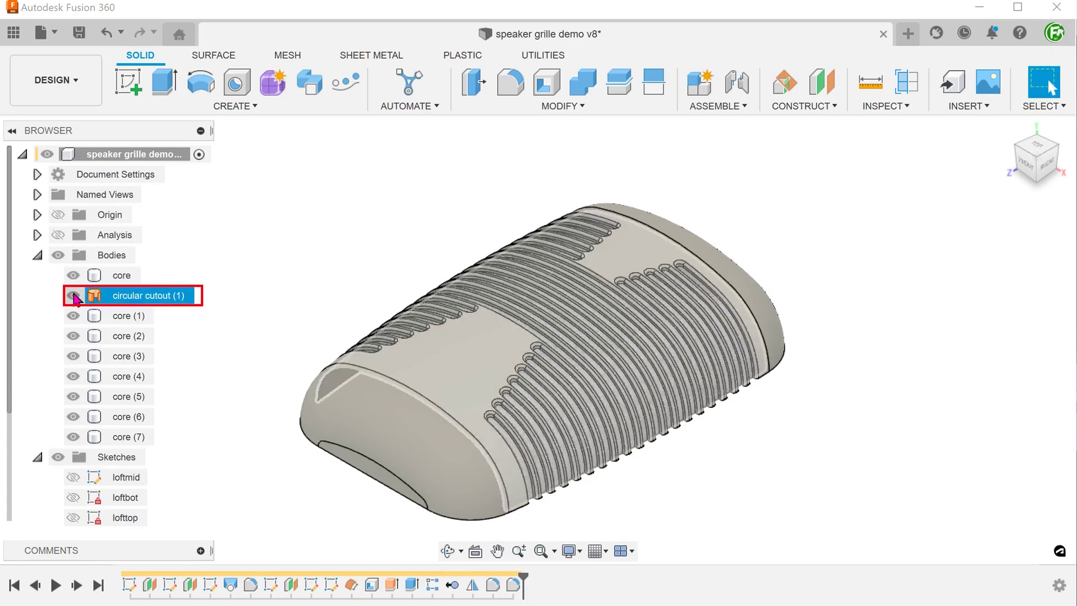
click(199, 295)
shift+middle_drag(199, 293, 272, 228)
click(268, 244)
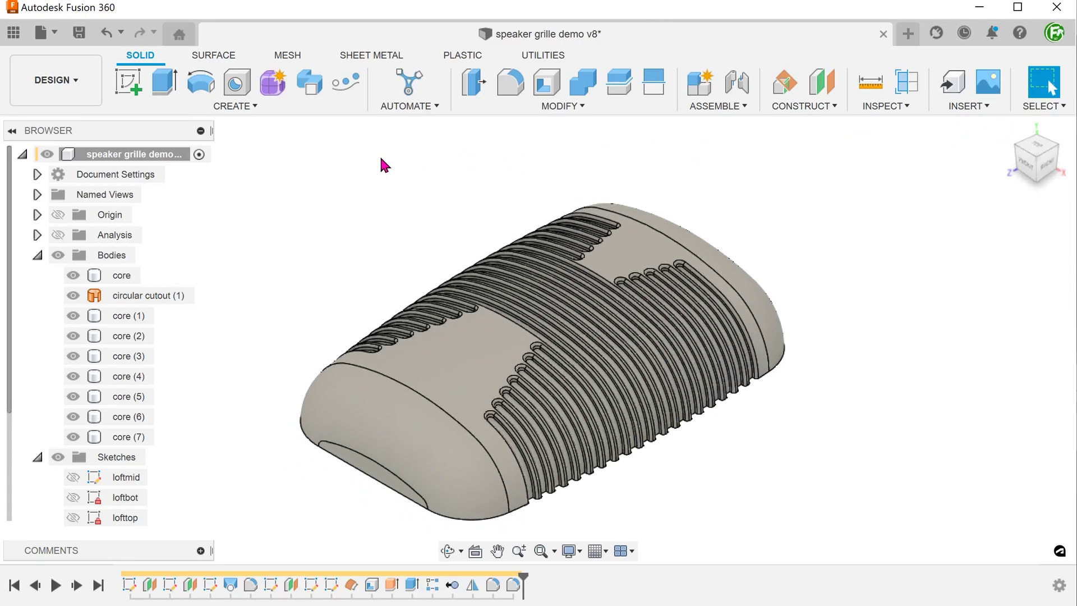
Thicken the circular cutout (1) surface body by 1 mm on one side as a new body
click(235, 106)
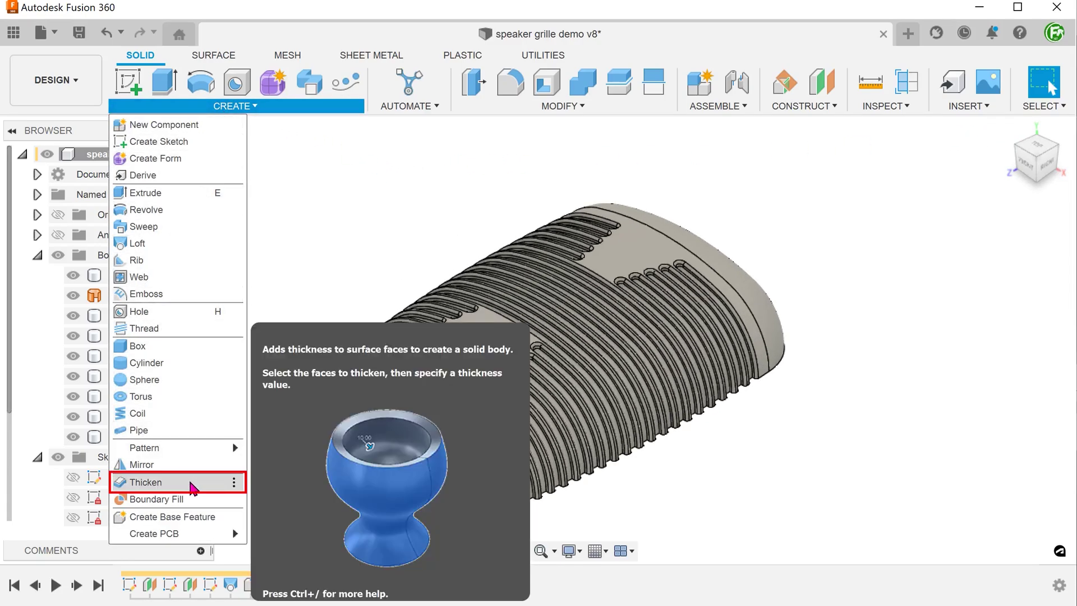
click(147, 481)
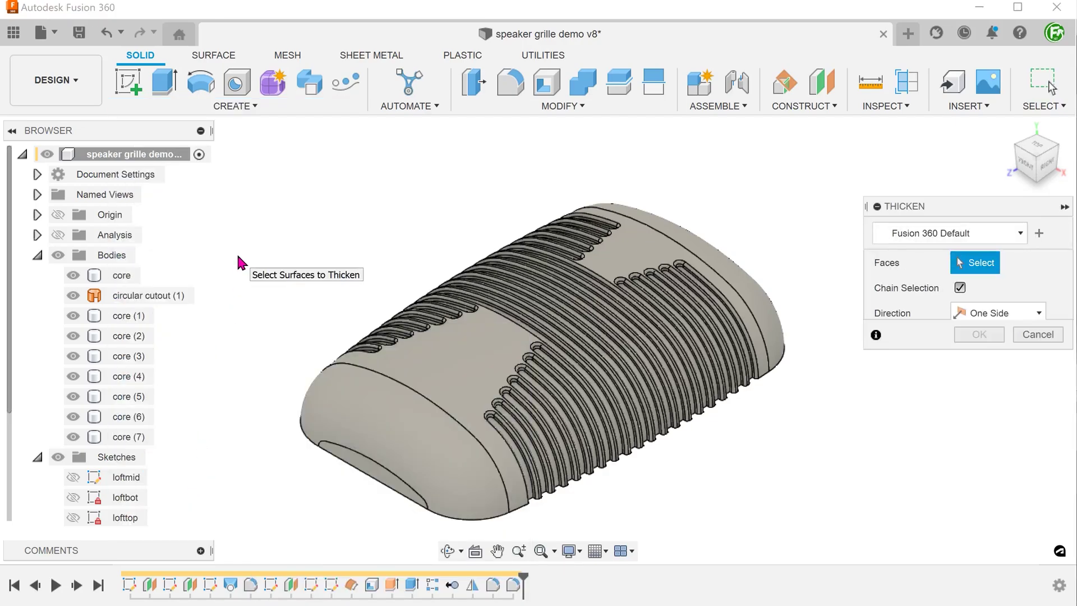
click(162, 300)
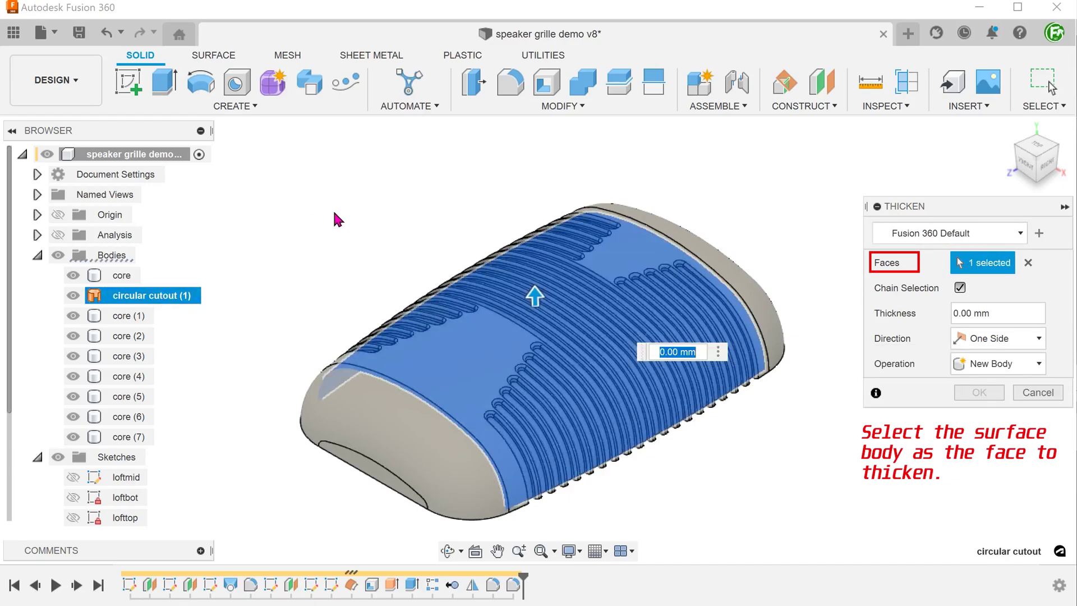
shift+middle_drag(334, 213, 299, 221)
drag(527, 279, 522, 235)
click(700, 303)
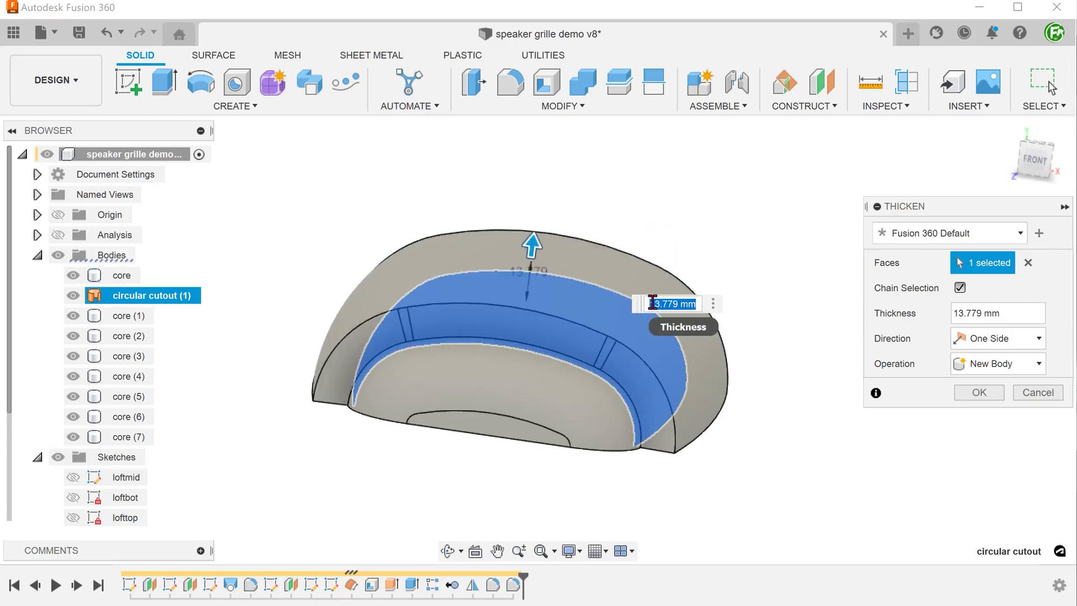
text(1)
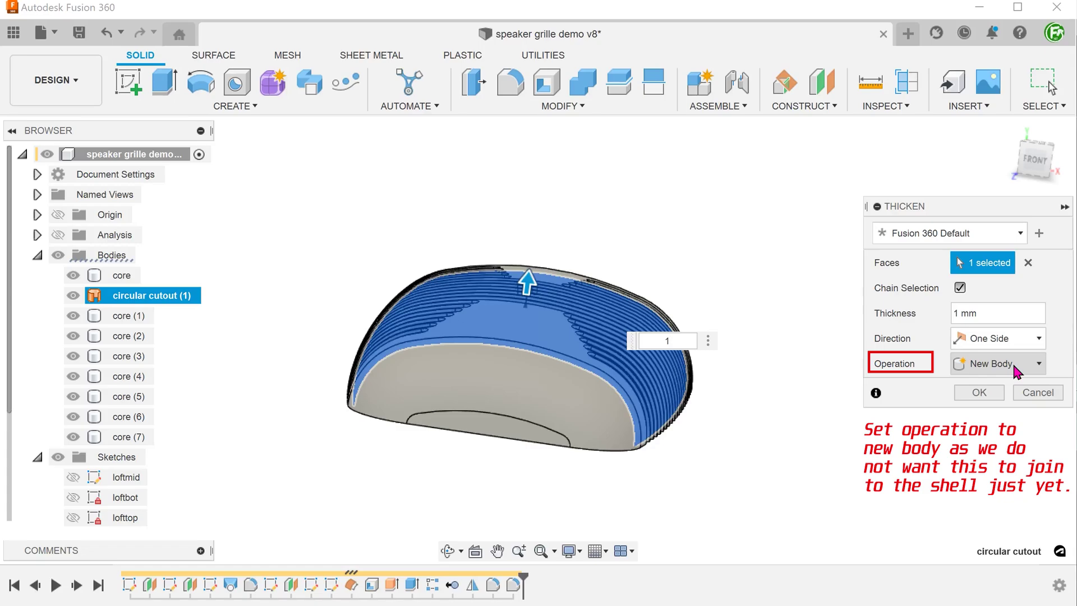
click(979, 392)
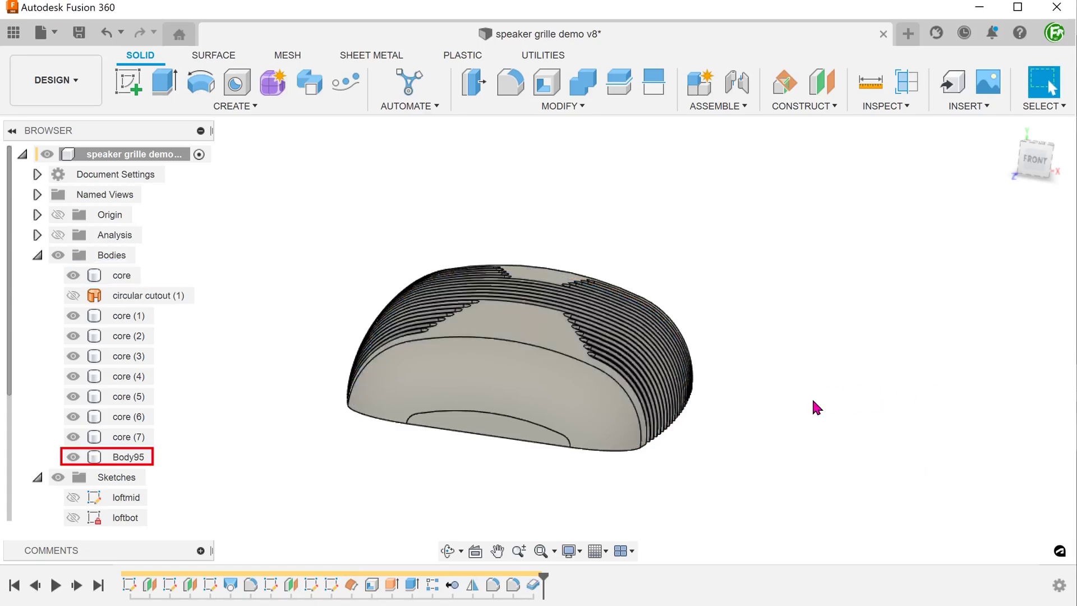
Examine how the thickened body sits behind the grille slots, close up and from the home view
mouse_move(813, 403)
shift+middle_down()
mouse_move(738, 406)
mouse_move(632, 510)
mouse_move(662, 519)
mouse_move(688, 511)
shift+middle_up()
scroll(652, 492, up, 3)
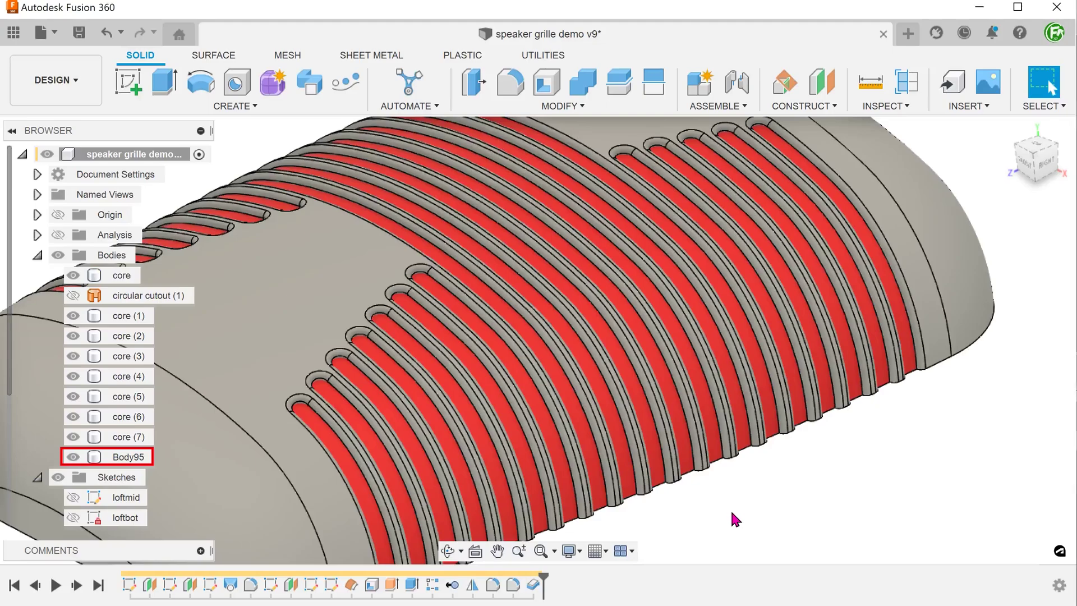
scroll(731, 510, up, 2)
shift+middle_drag(731, 510, 995, 132)
scroll(772, 511, up, 3)
scroll(799, 489, down, 5)
click(1007, 129)
click(1008, 129)
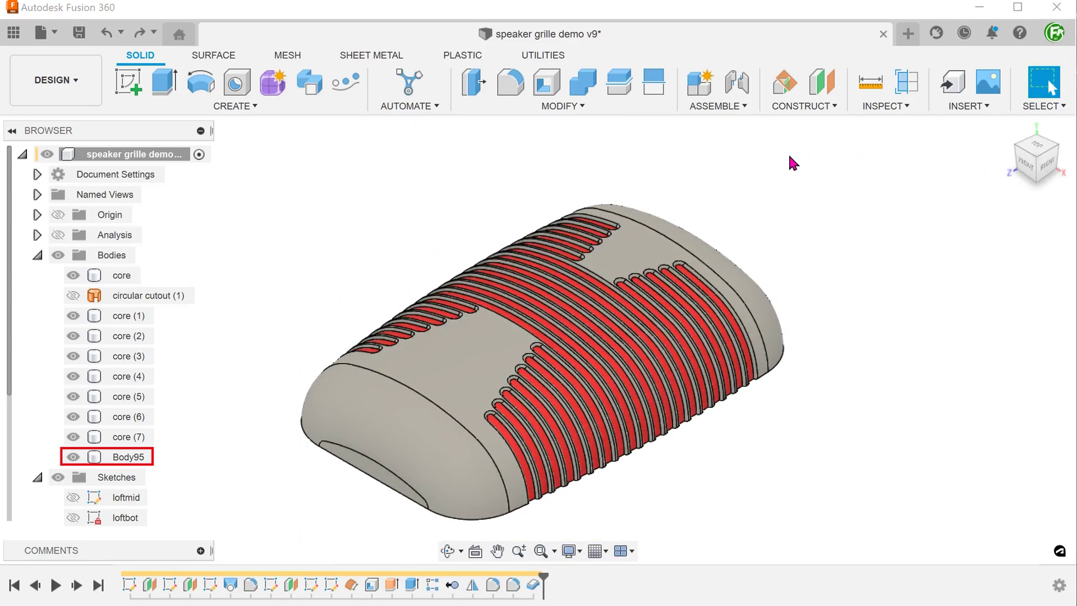
Remove the circular cutout (1) surface body and isolate the thickened body Body95
right_click(161, 299)
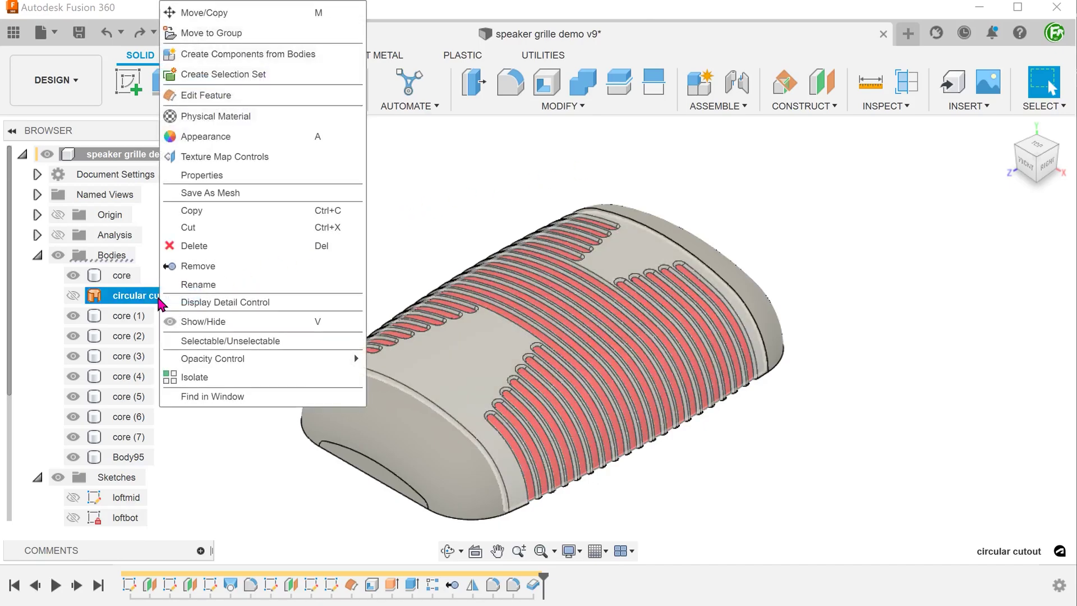
click(234, 268)
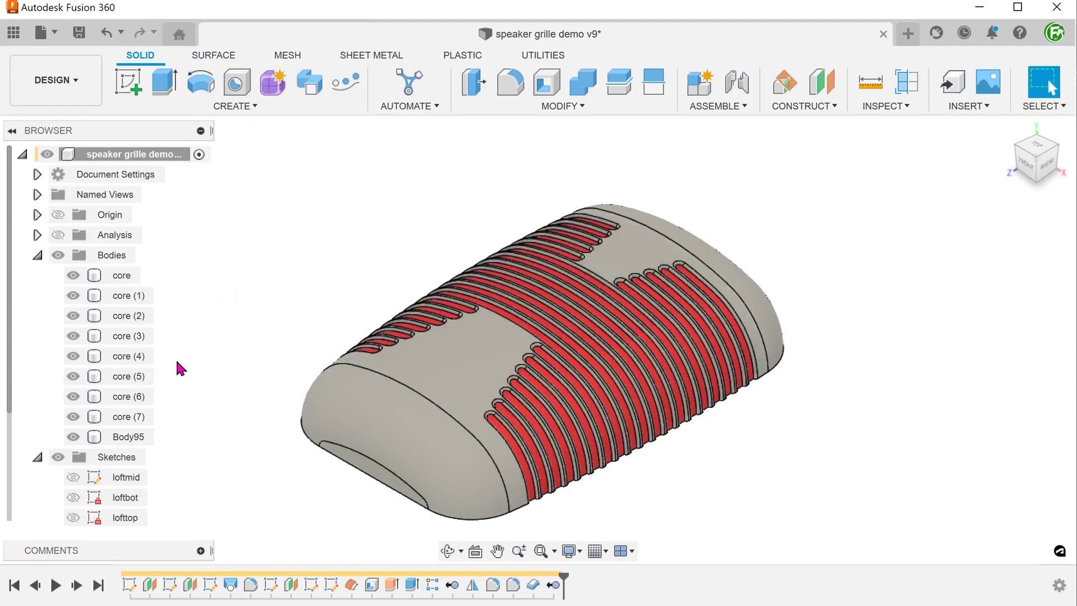
right_click(145, 438)
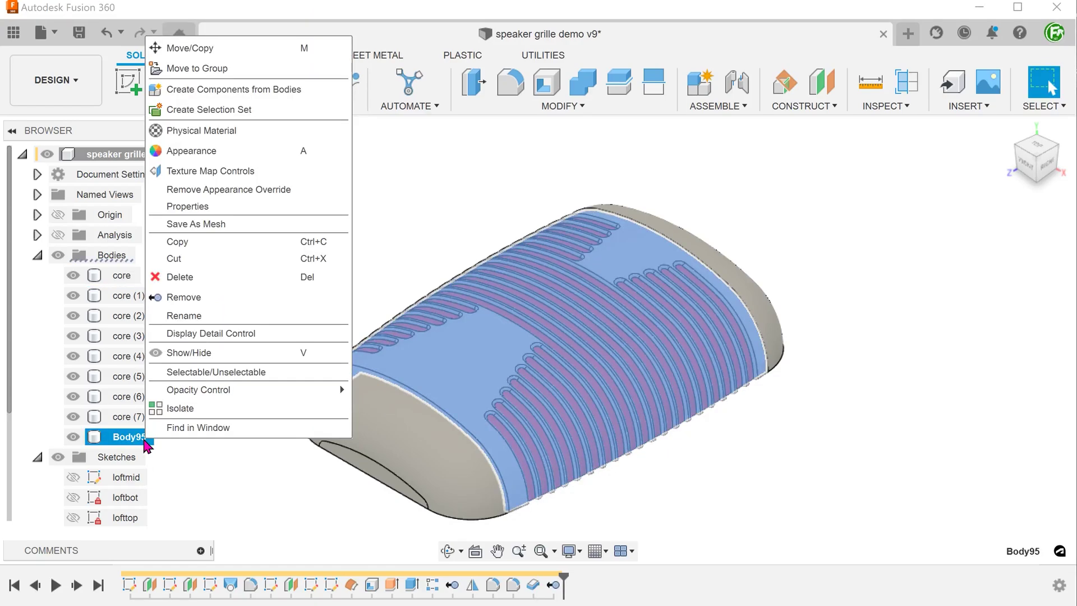
click(207, 418)
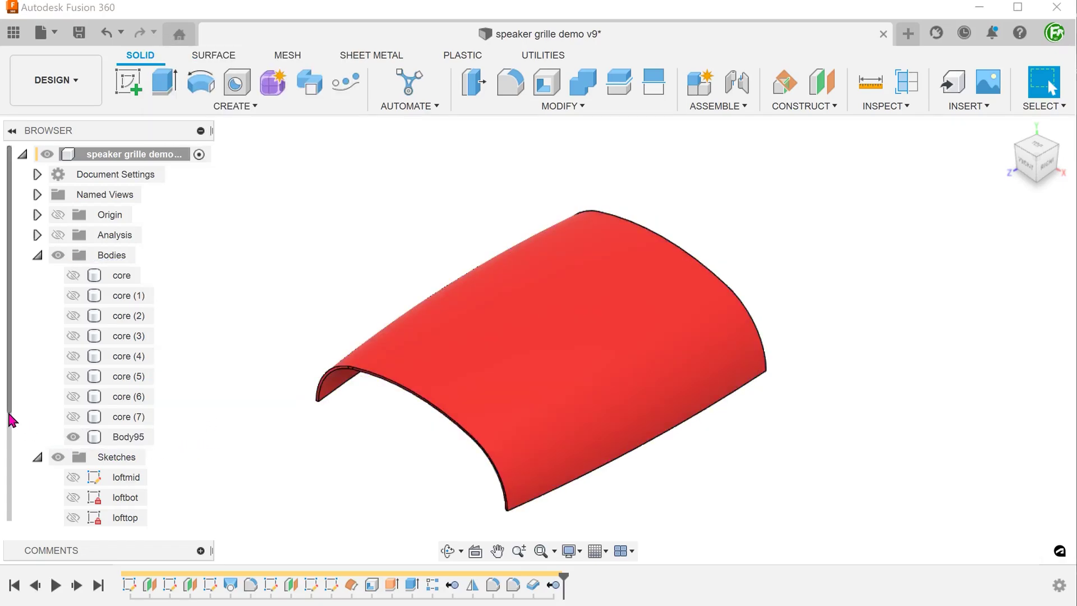
Show the circle cut sketch and extrude its circular profile as a one-sided cut through Body95 with extent type All
drag(11, 421, 12, 517)
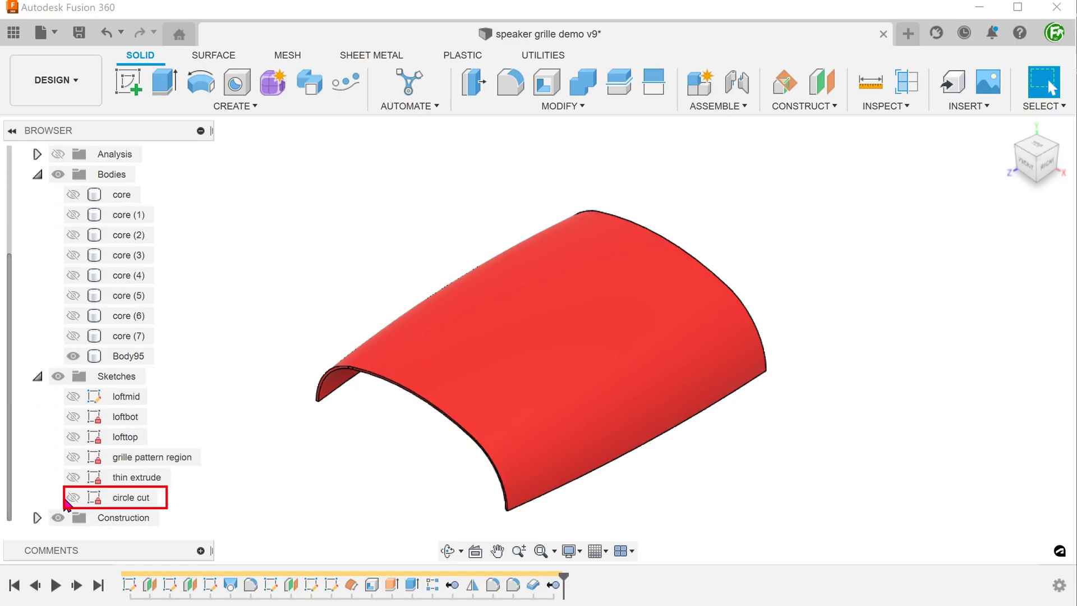
click(73, 497)
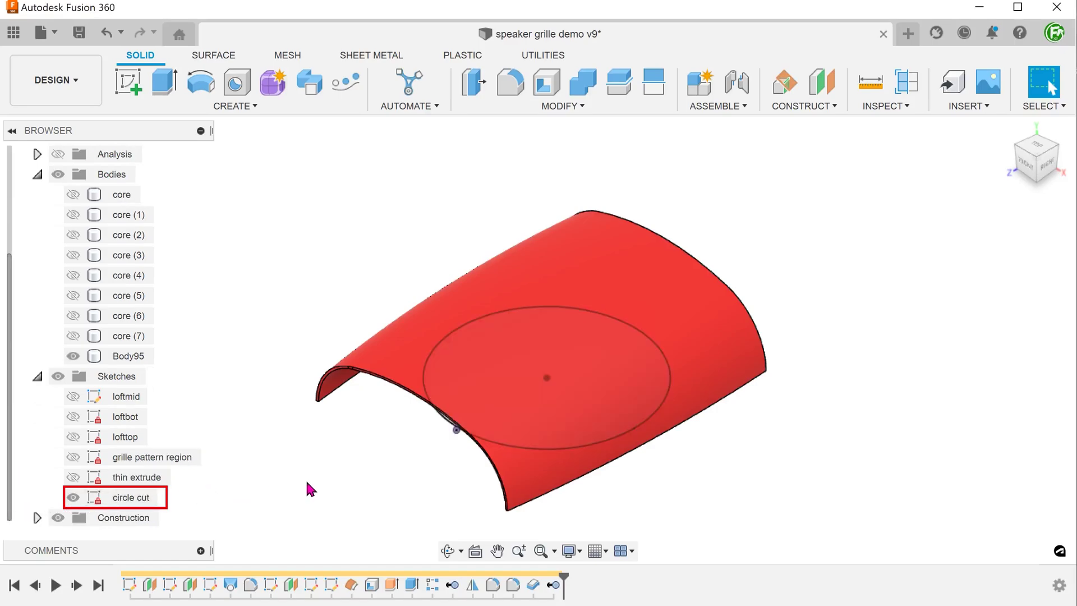
shift+middle_drag(306, 481, 359, 476)
click(472, 360)
mouse_move(405, 416)
shift+middle_down()
mouse_move(275, 447)
mouse_move(493, 437)
mouse_move(681, 396)
shift+middle_up()
key(e)
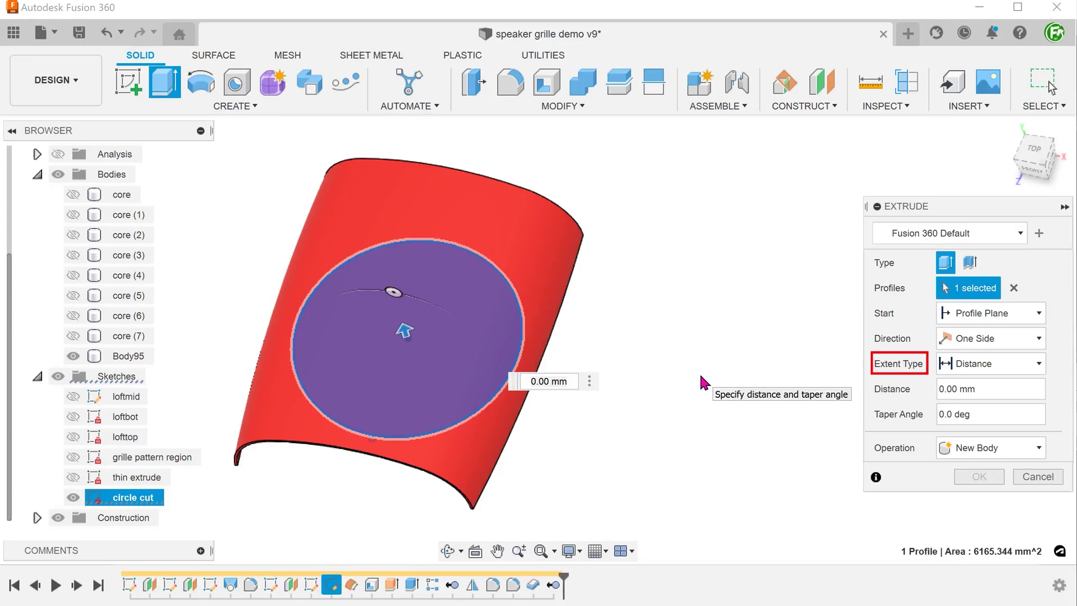
click(1001, 365)
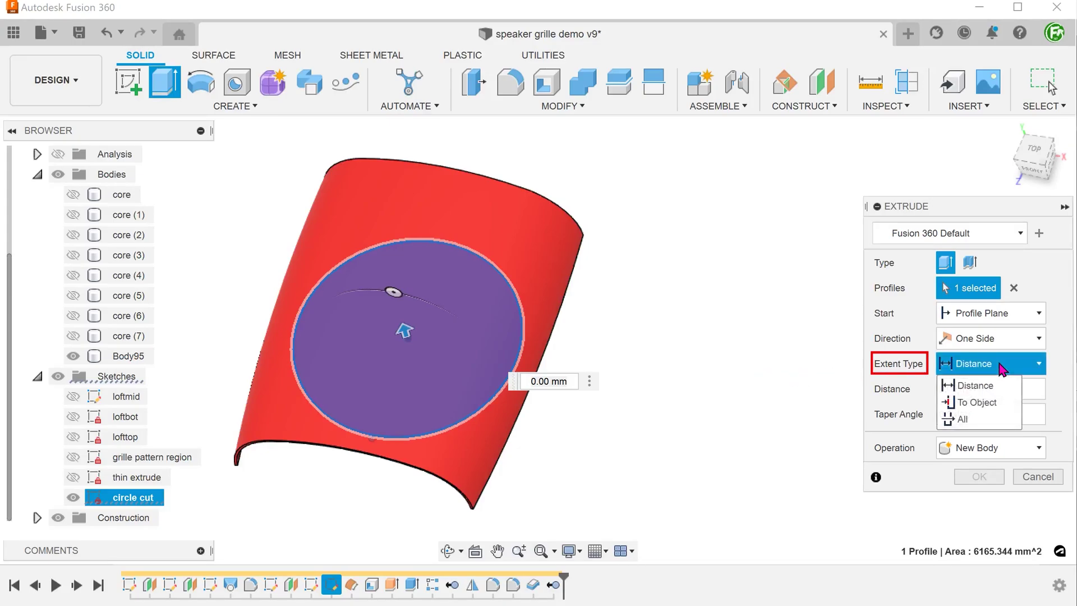
click(998, 420)
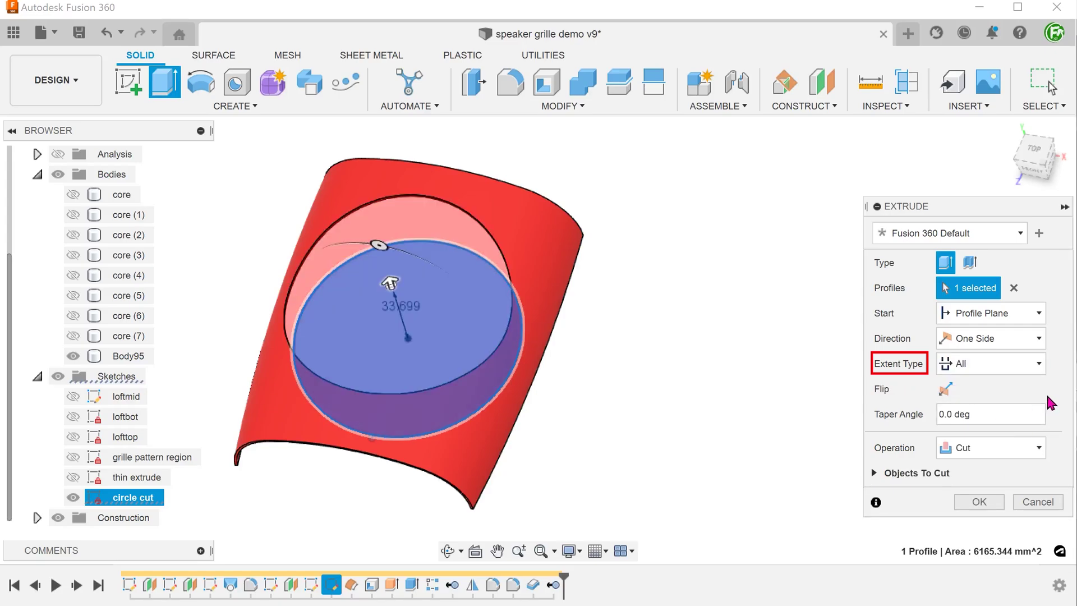
shift+middle_drag(691, 399, 680, 397)
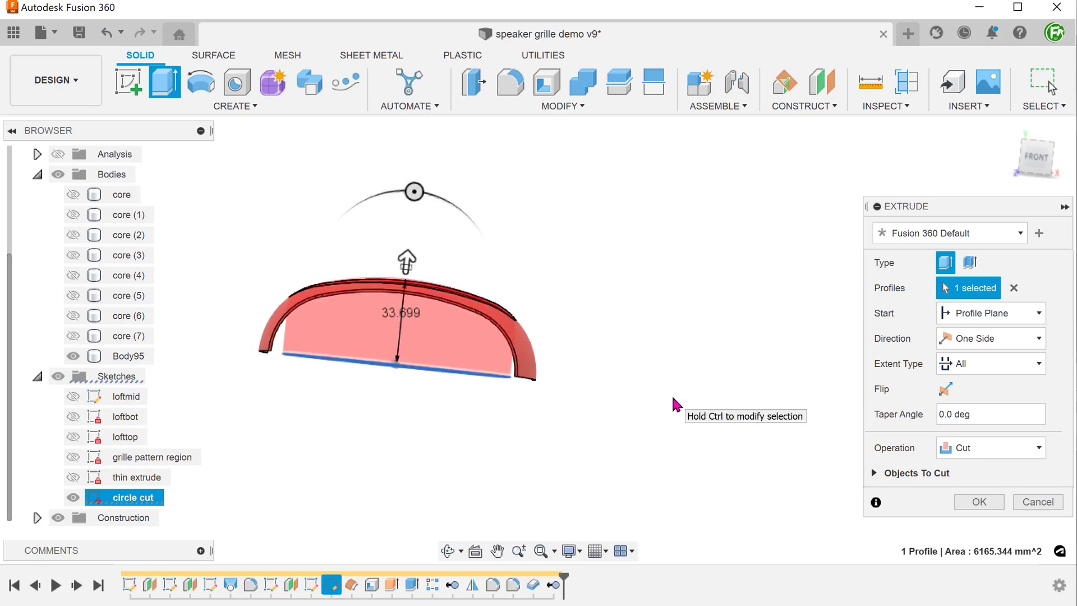
click(874, 473)
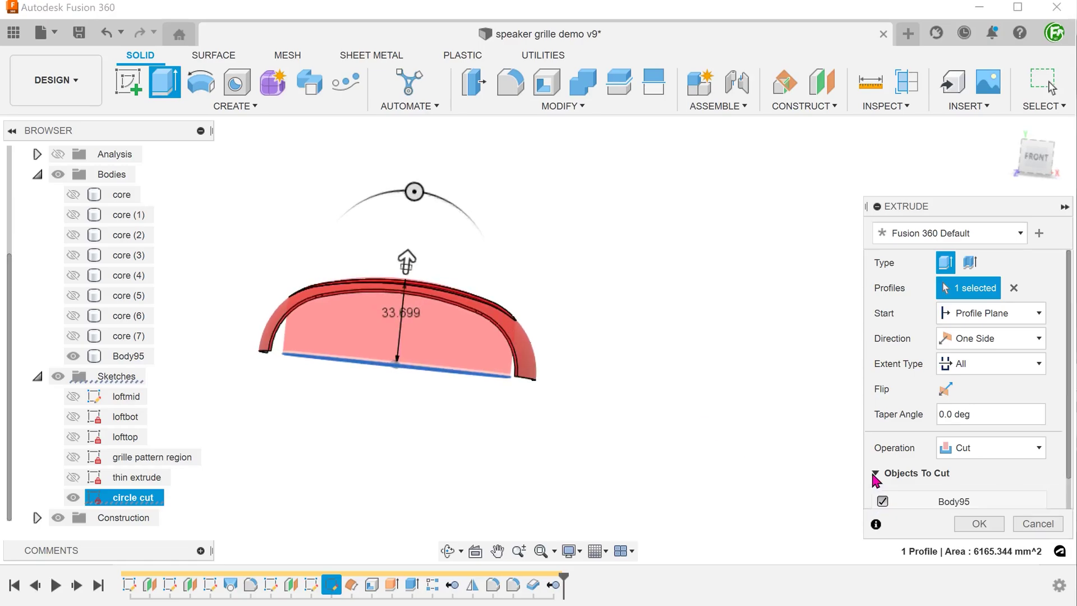
scroll(1070, 479, down, 1)
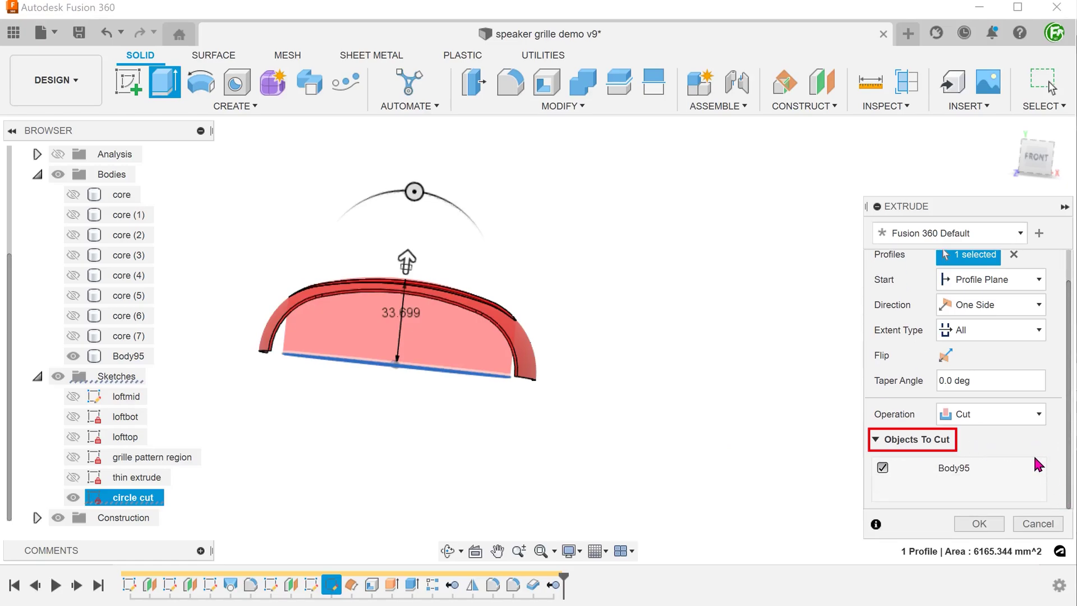
click(979, 523)
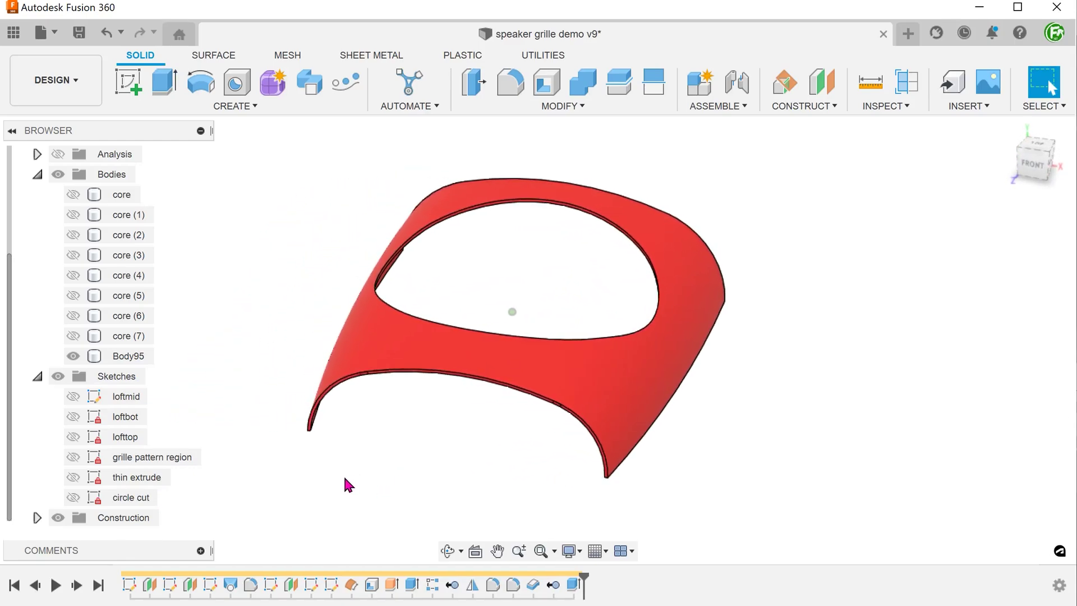
Unisolate Body95 to bring back the rest of the housing bodies
right_click(120, 355)
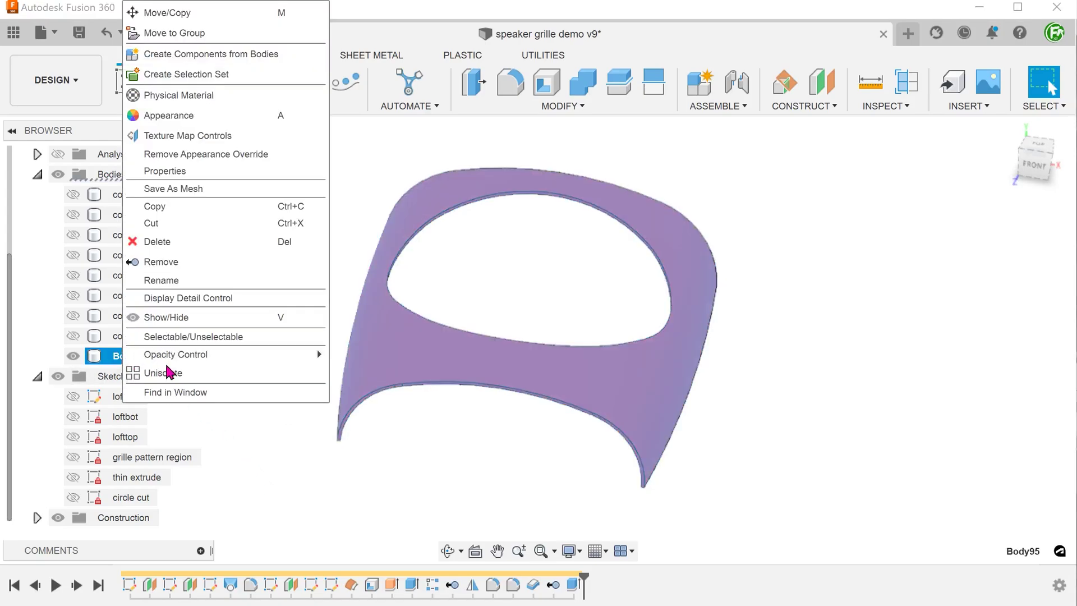
click(210, 383)
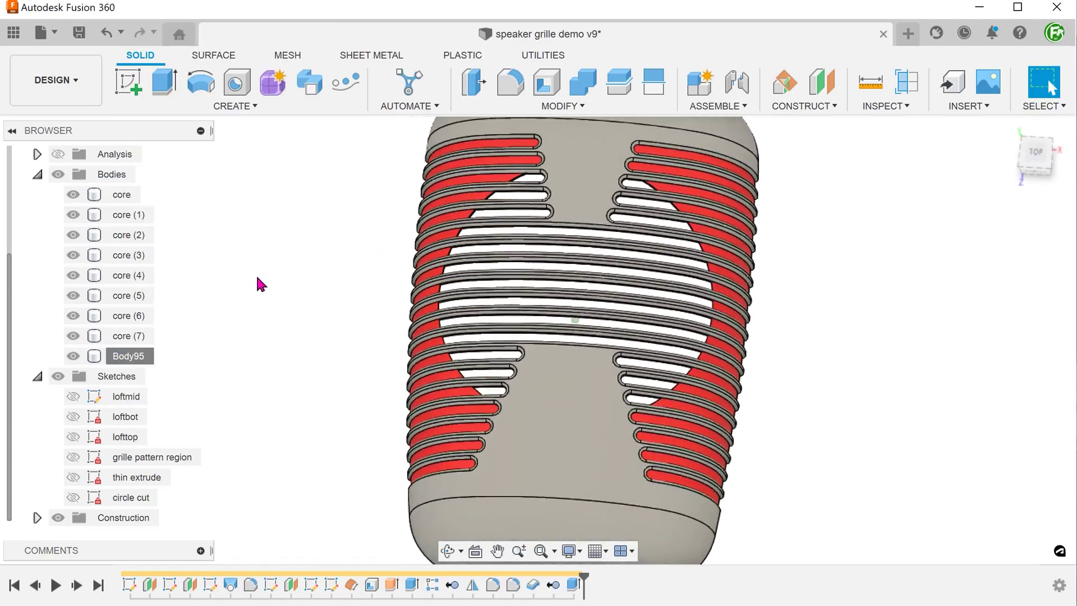
click(1007, 129)
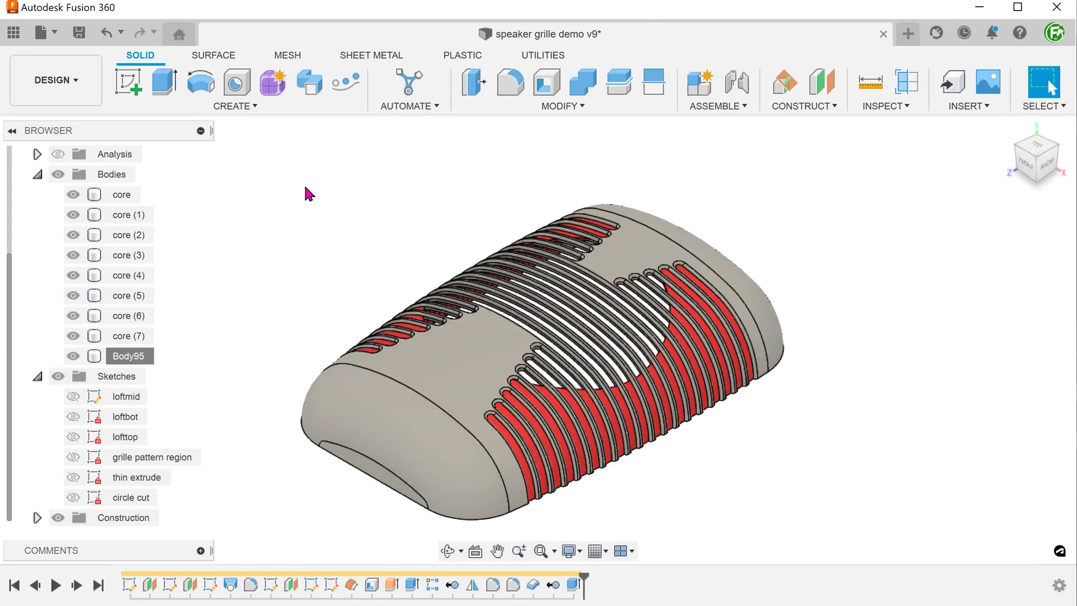
Combine the core target body with core (1) through core (7) and Body95 as tool bodies, using the Join operation
click(485, 110)
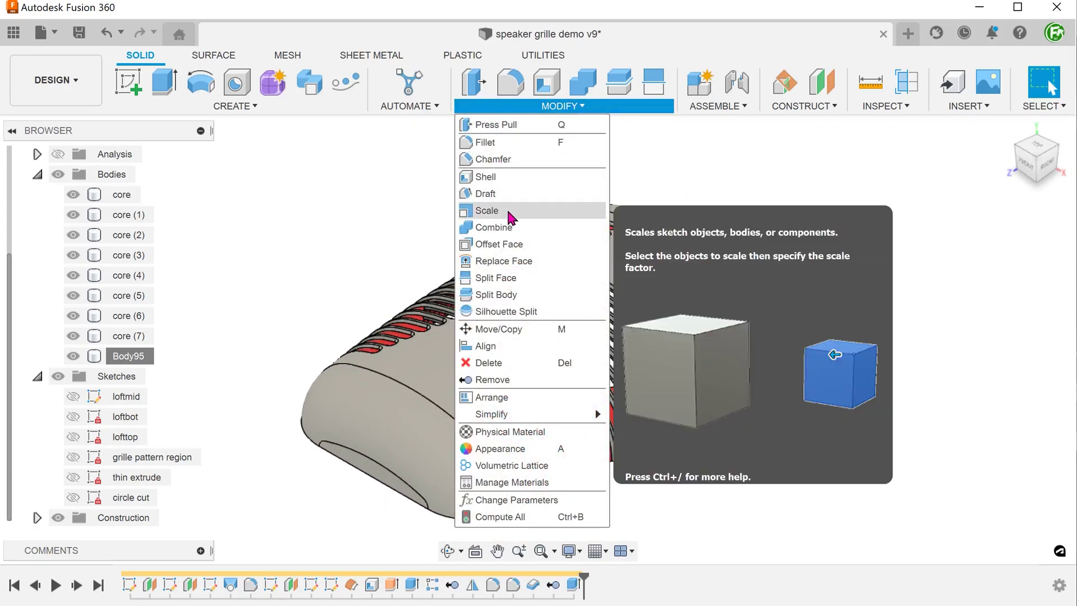
click(519, 229)
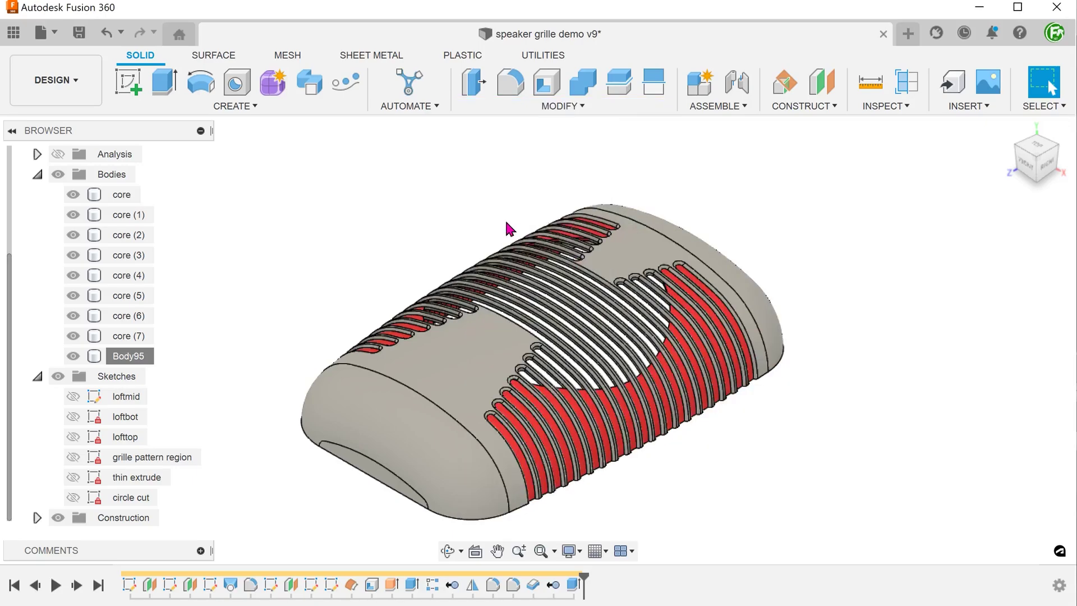
click(125, 196)
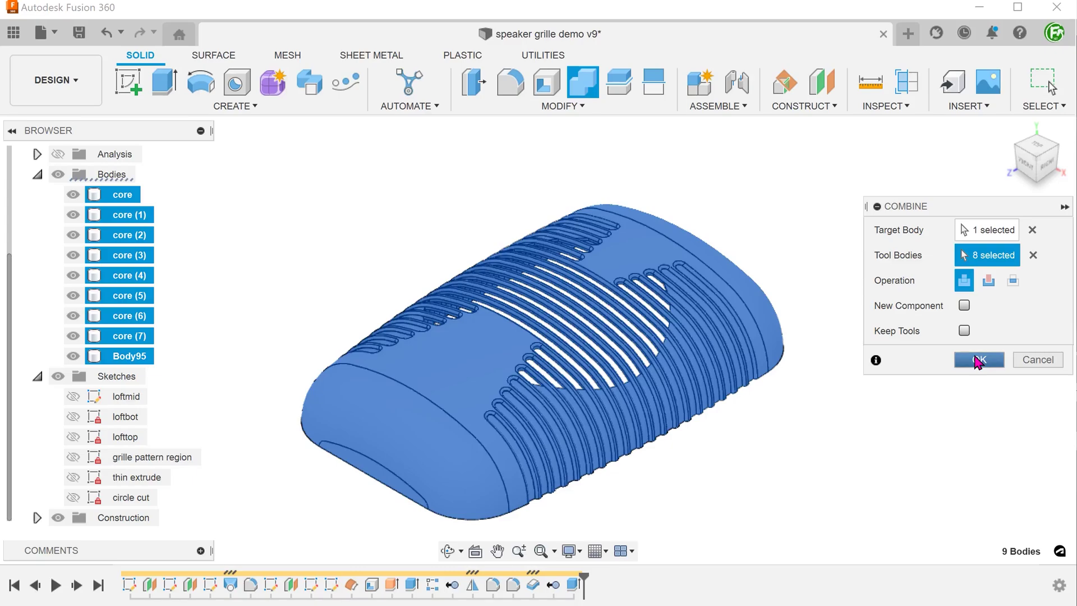
key(Return)
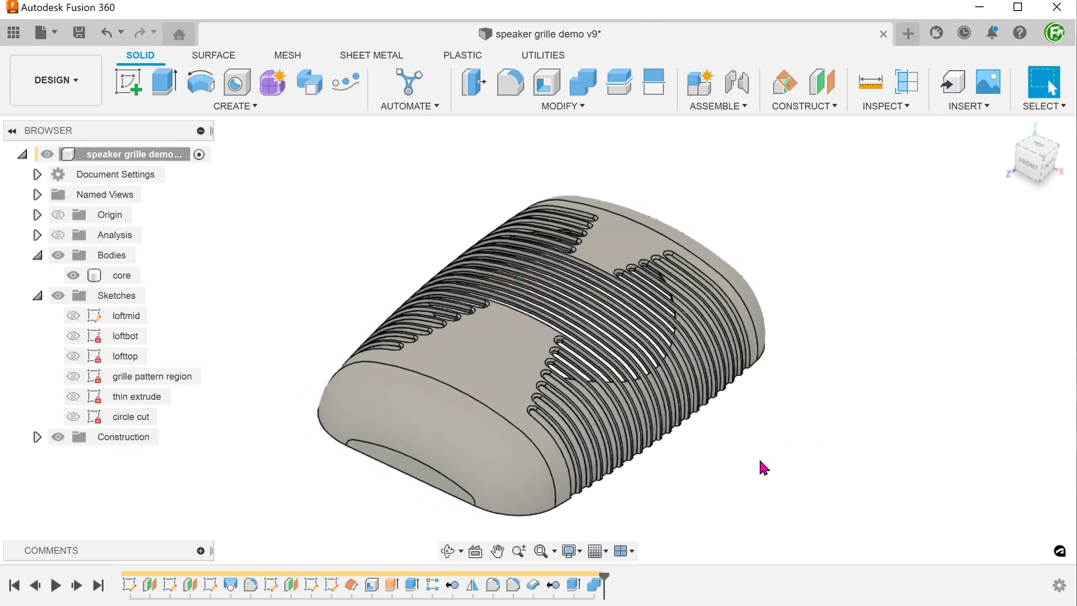
click(119, 275)
click(258, 259)
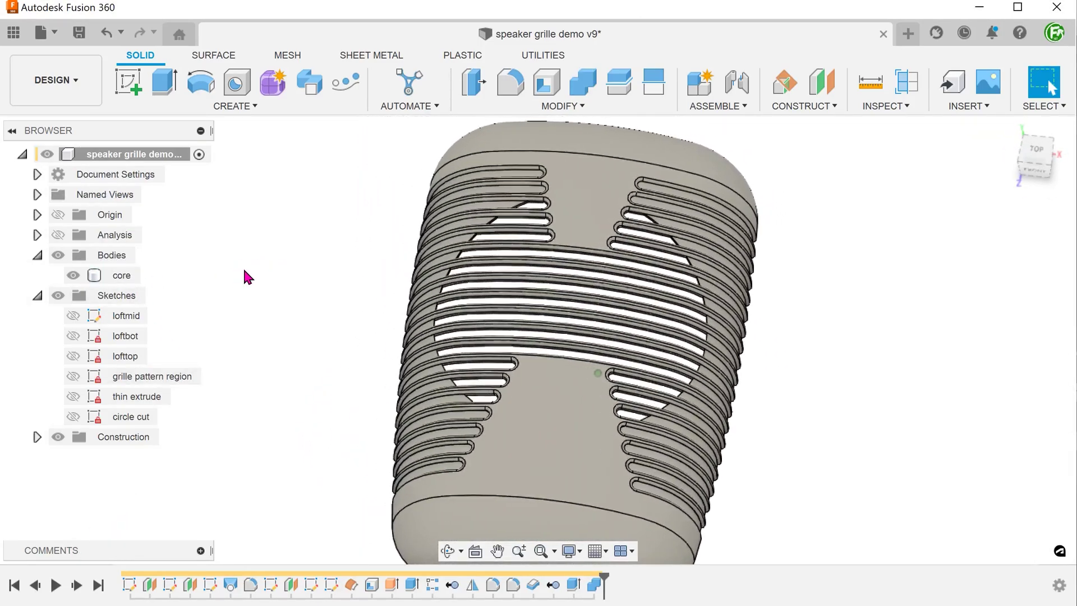
click(1008, 129)
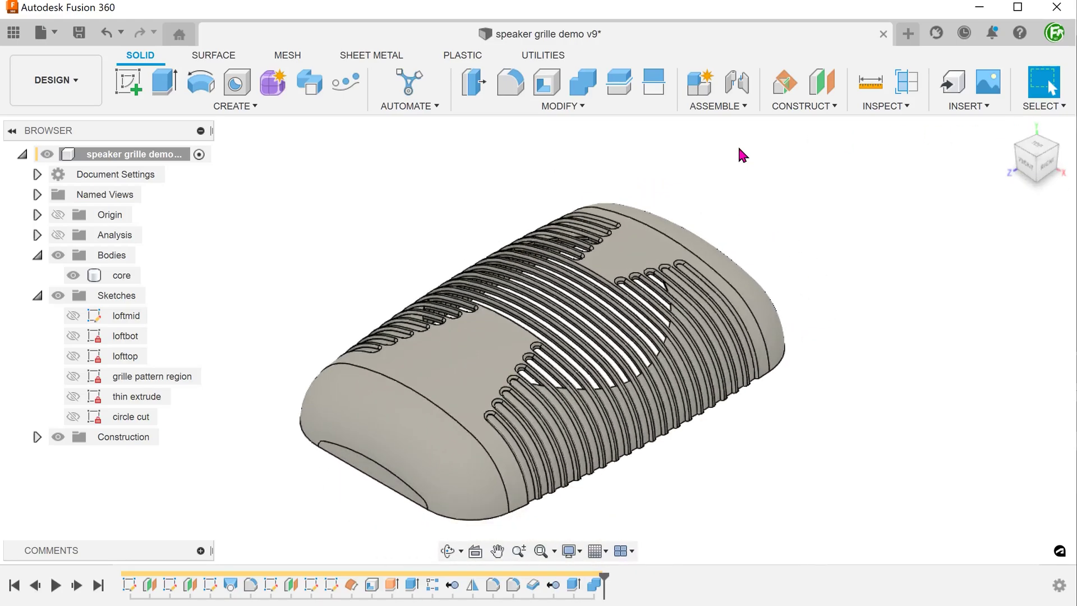